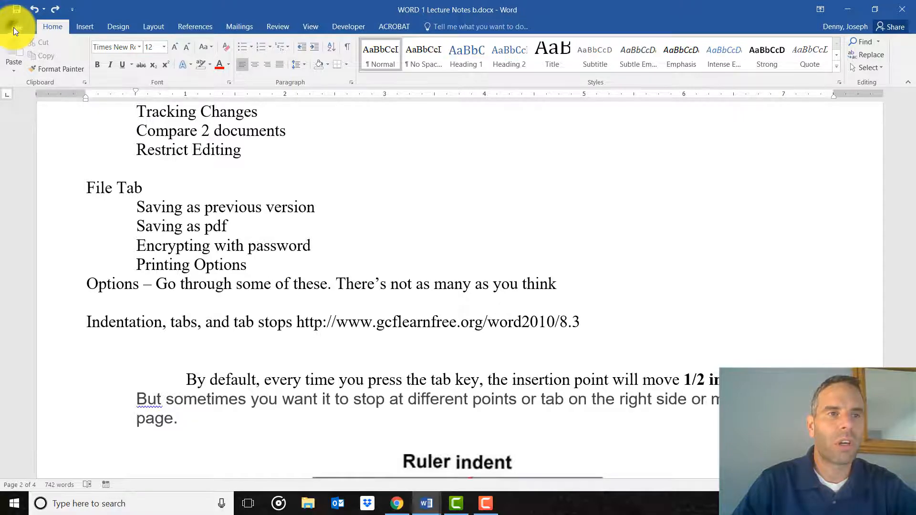
Encrypt the document with a password, entering the password and re-entering it to confirm.
{"action": "left_click", "coordinate": [14, 27]}
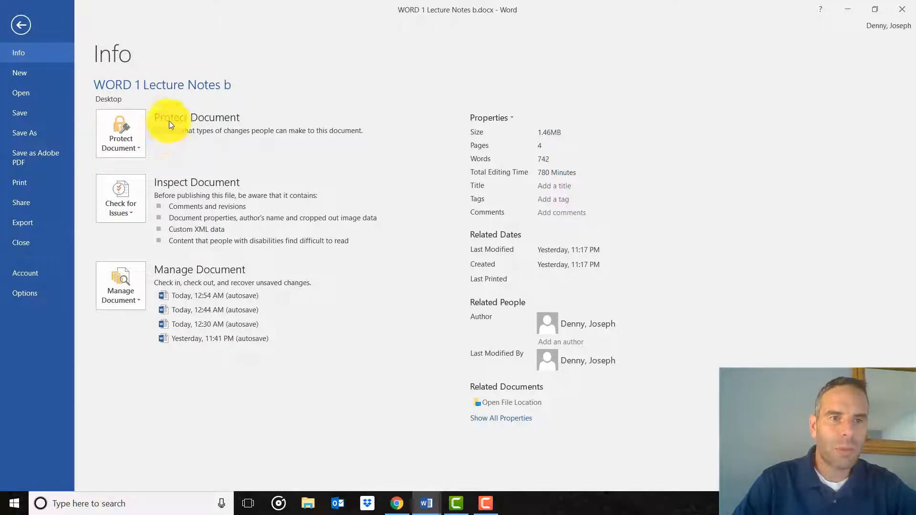
{"action": "left_click", "coordinate": [119, 134]}
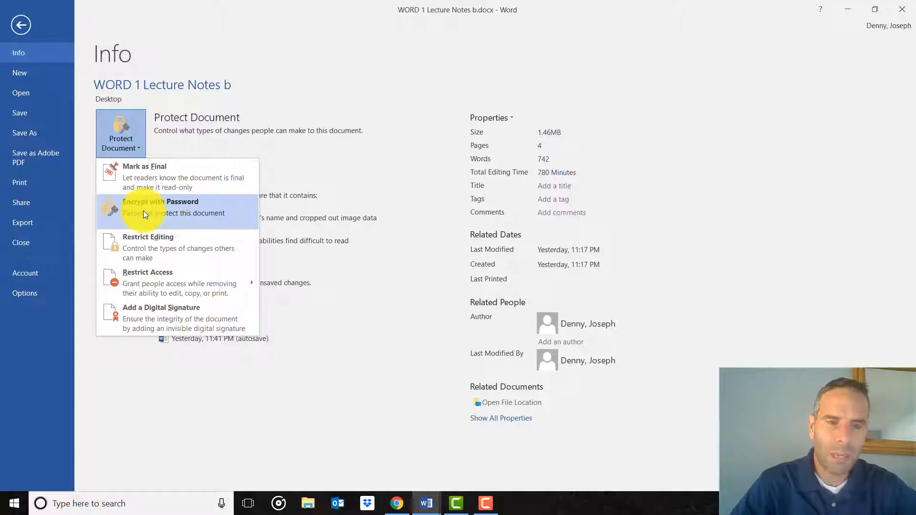
{"action": "left_click", "coordinate": [143, 211]}
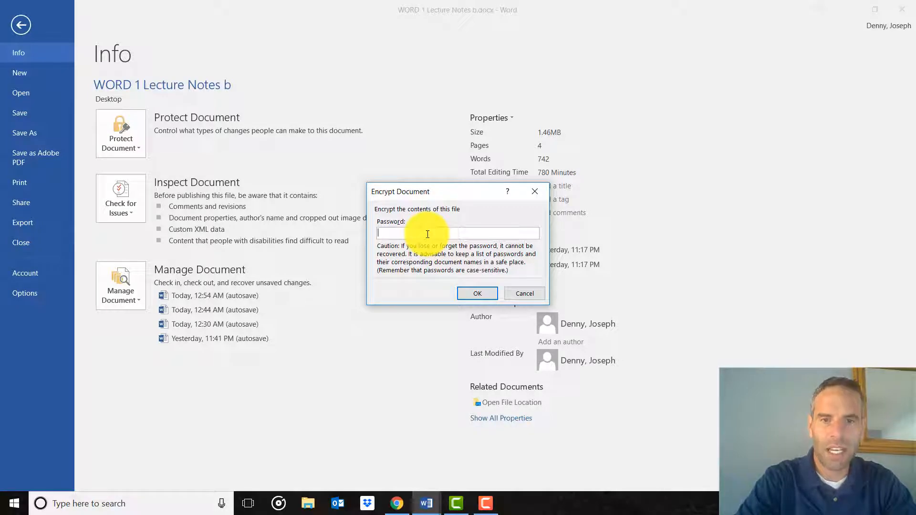
{"action": "key", "text": "BackSpace"}
{"action": "key", "text": "BackSpace"}
{"action": "key", "text": "BackSpace"}
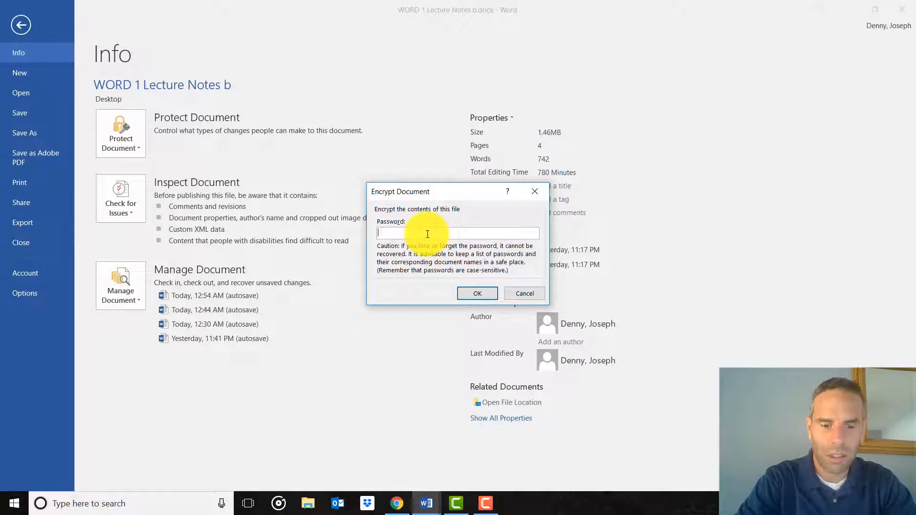
{"action": "type", "text": "••••••"}
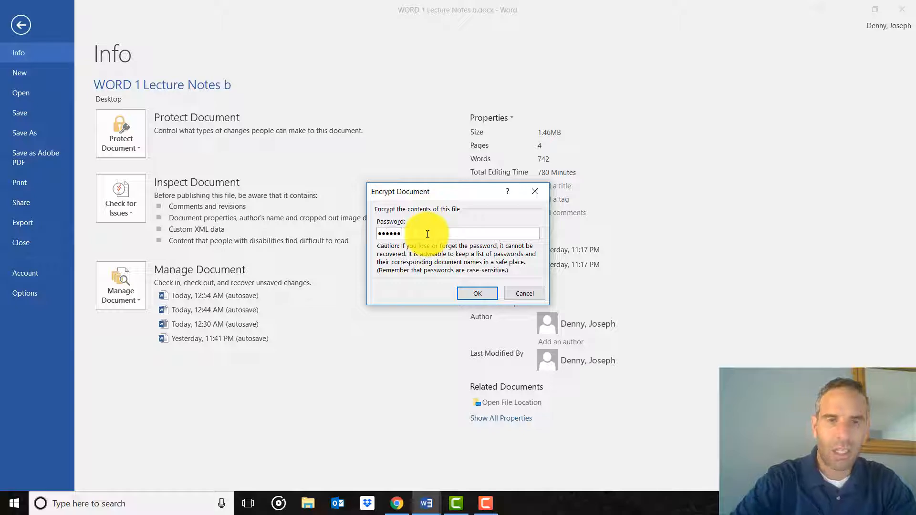
{"action": "left_click", "coordinate": [479, 293]}
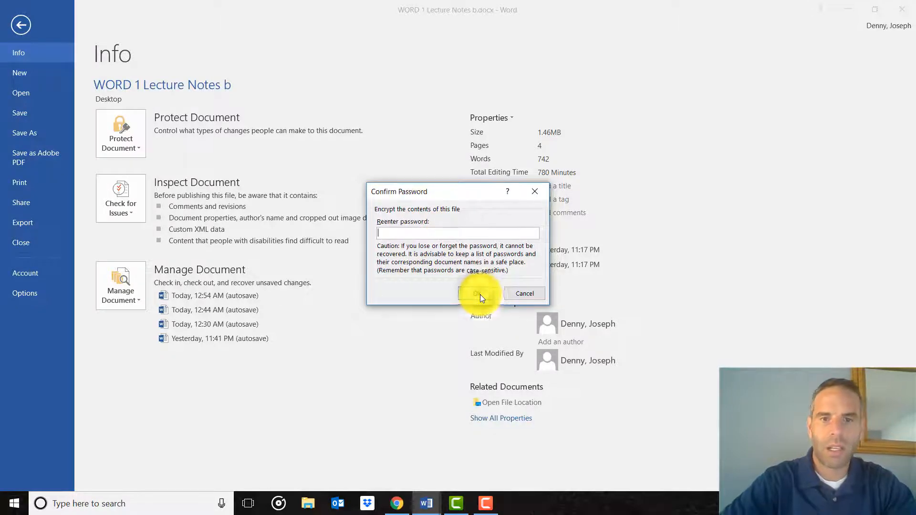
{"action": "type", "text": "•••"}
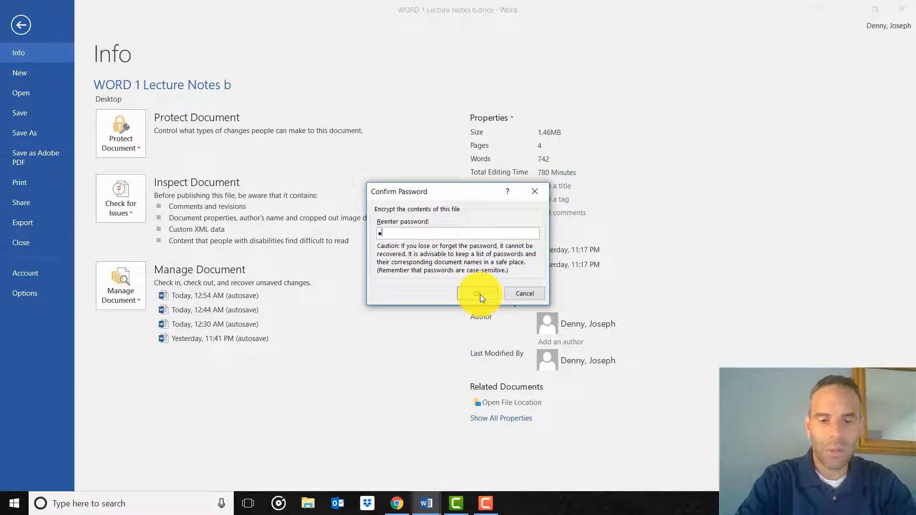
{"action": "type", "text": "•••"}
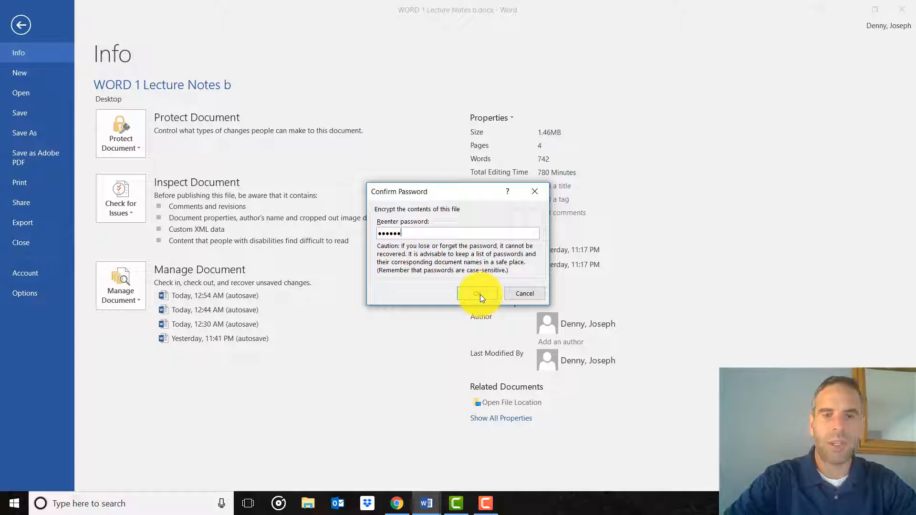
{"action": "left_click", "coordinate": [471, 294]}
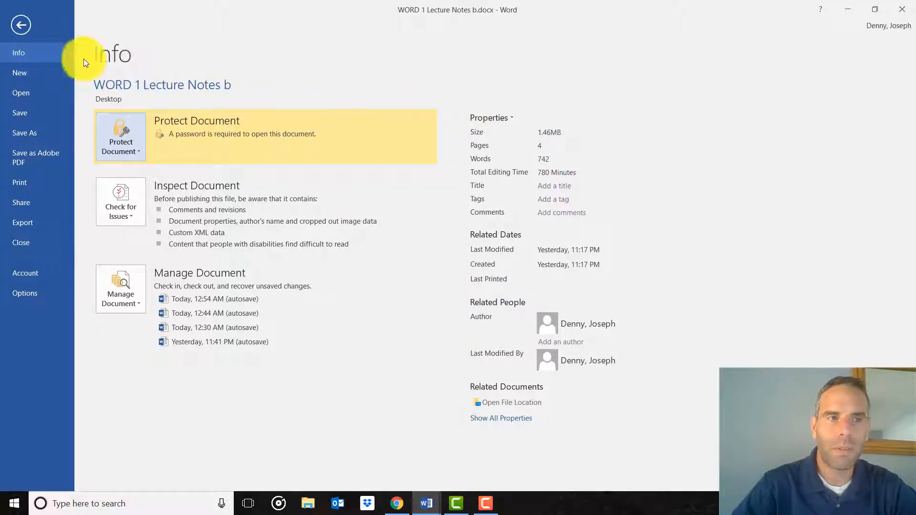
Close the lecture notes with the changes saved, and reopen WORD 1 Lecture Notes b.docx from the recent documents by entering its password.
{"action": "left_click", "coordinate": [901, 9]}
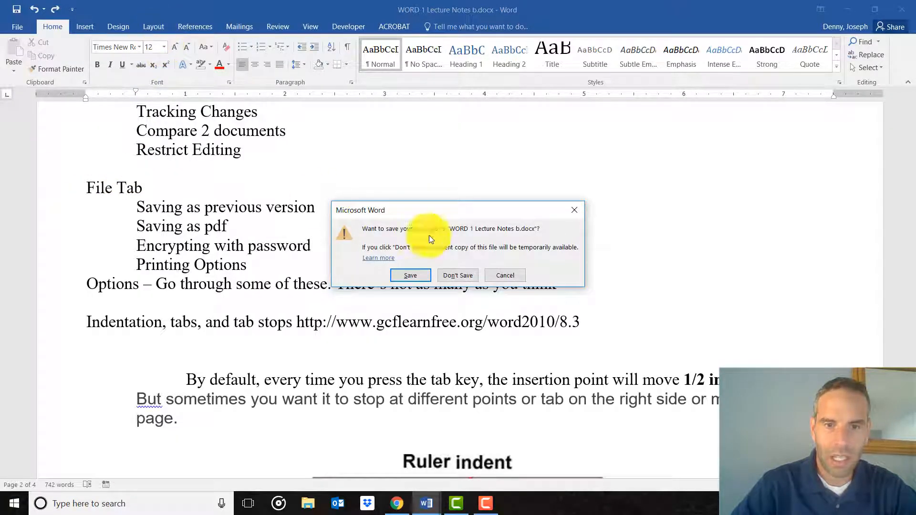
{"action": "left_click", "coordinate": [403, 276]}
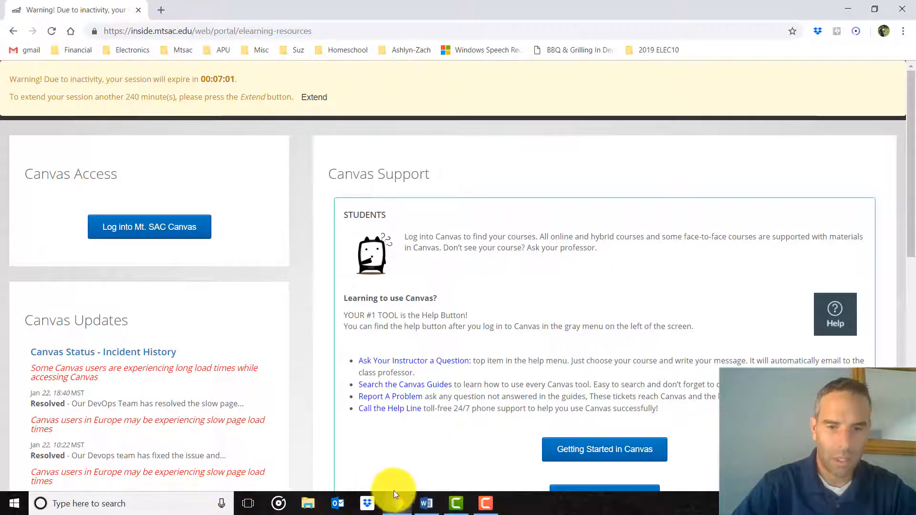
{"action": "left_click", "coordinate": [426, 503]}
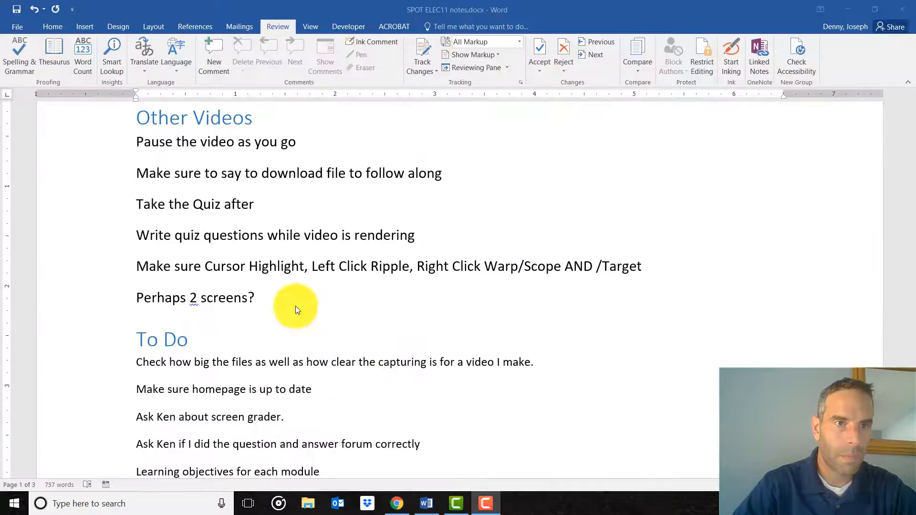
{"action": "left_click", "coordinate": [22, 29]}
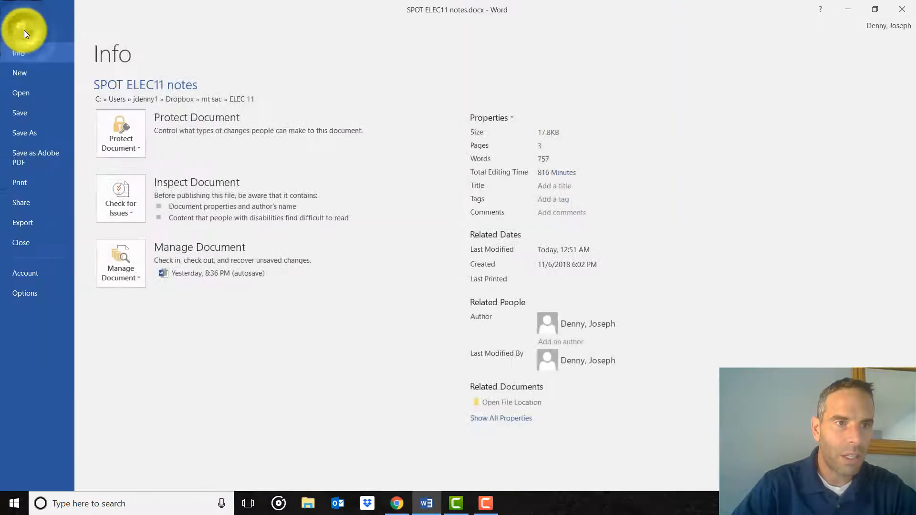
{"action": "left_click", "coordinate": [34, 96]}
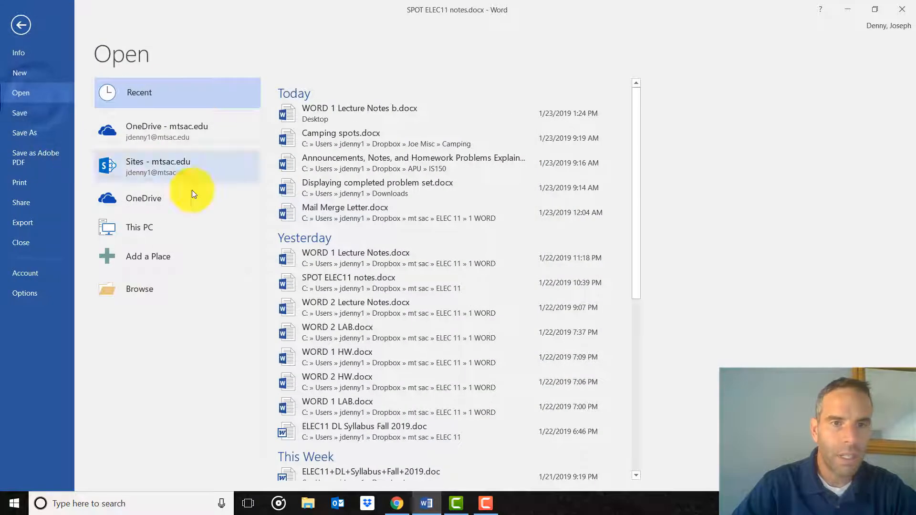
{"action": "left_click", "coordinate": [356, 110]}
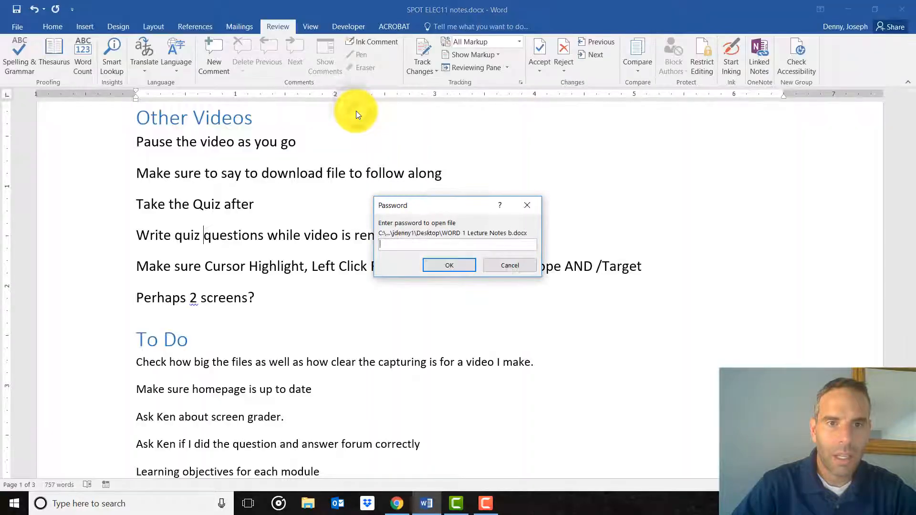
{"action": "left_click_drag", "start_coordinate": [422, 205], "coordinate": [364, 180]}
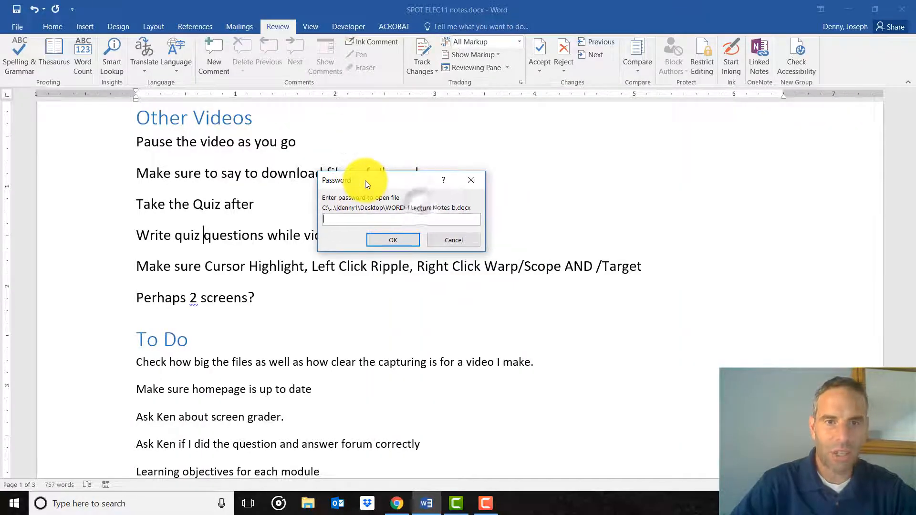
{"action": "type", "text": "••••••"}
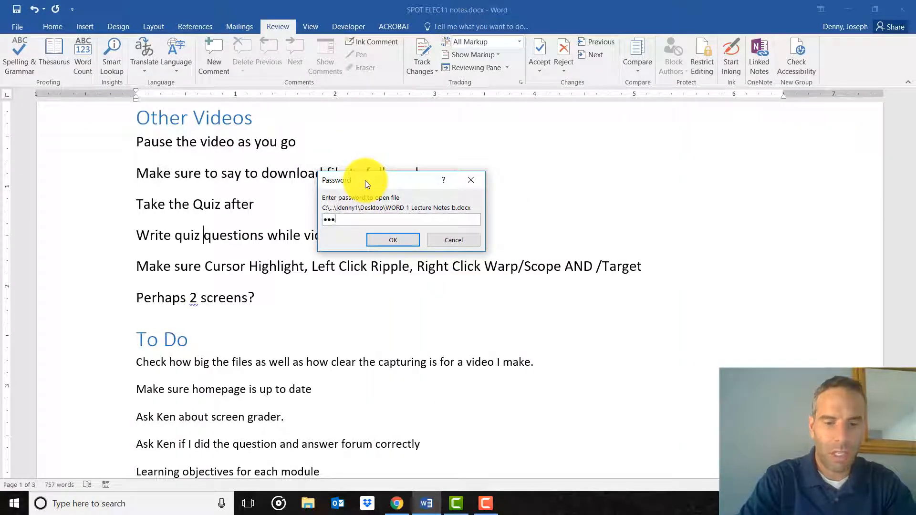
{"action": "key", "text": "Return"}
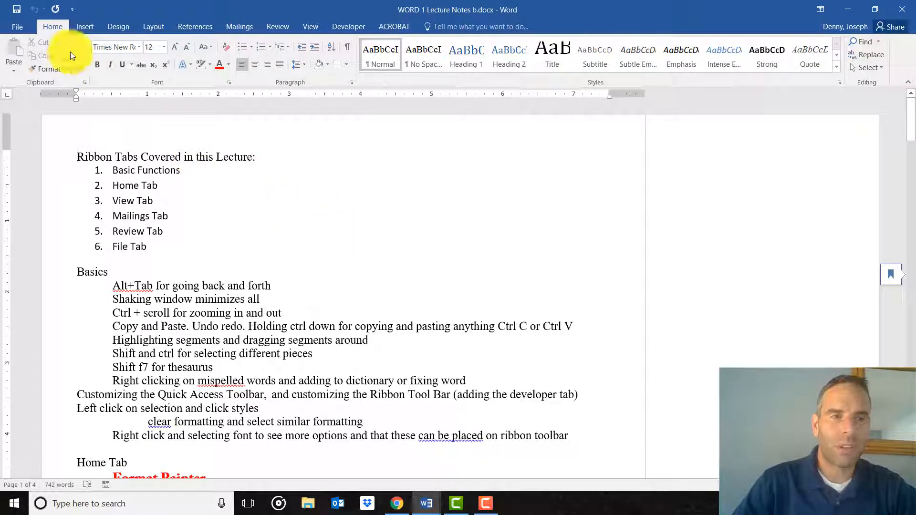
Remove the document's password encryption by clearing the stored password.
{"action": "left_click", "coordinate": [21, 26]}
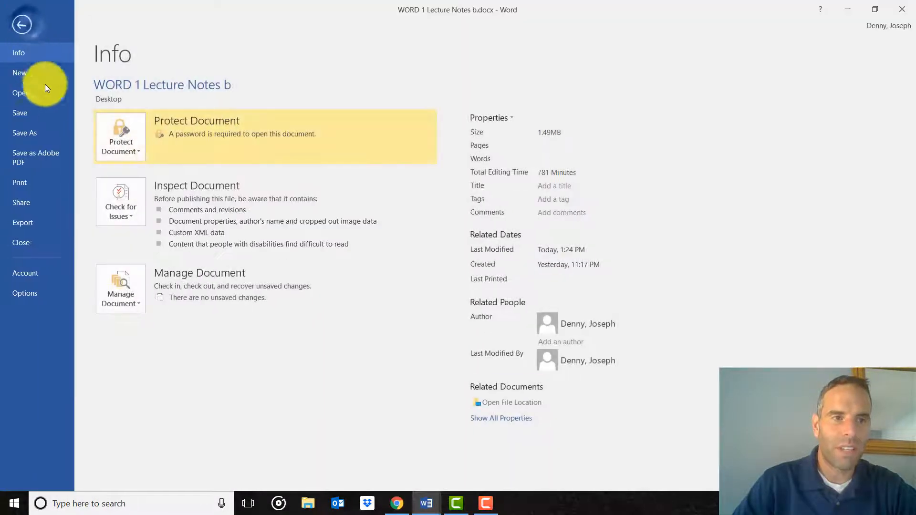
{"action": "left_click", "coordinate": [118, 149]}
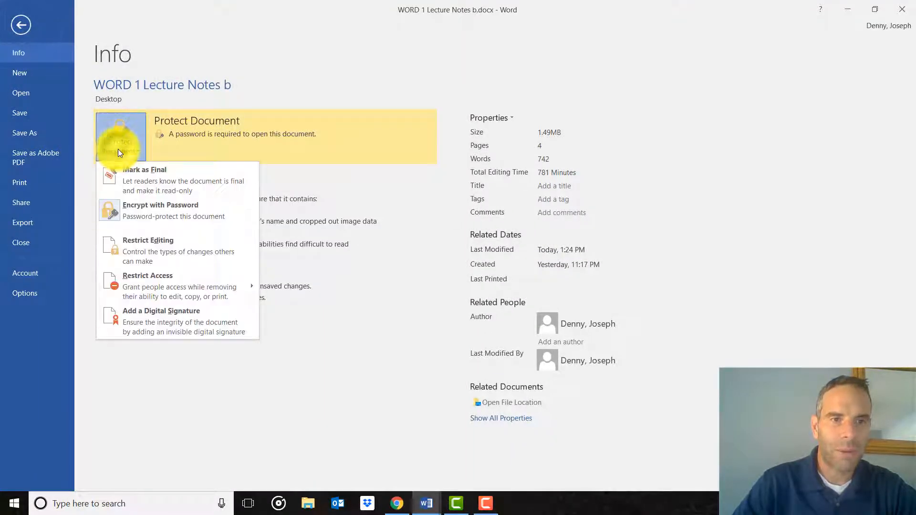
{"action": "left_click", "coordinate": [139, 214]}
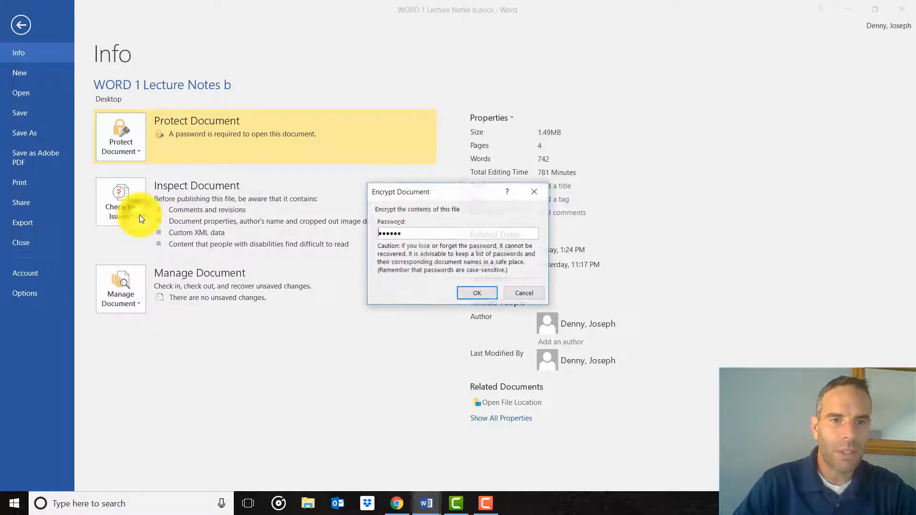
{"action": "double_click", "coordinate": [417, 234]}
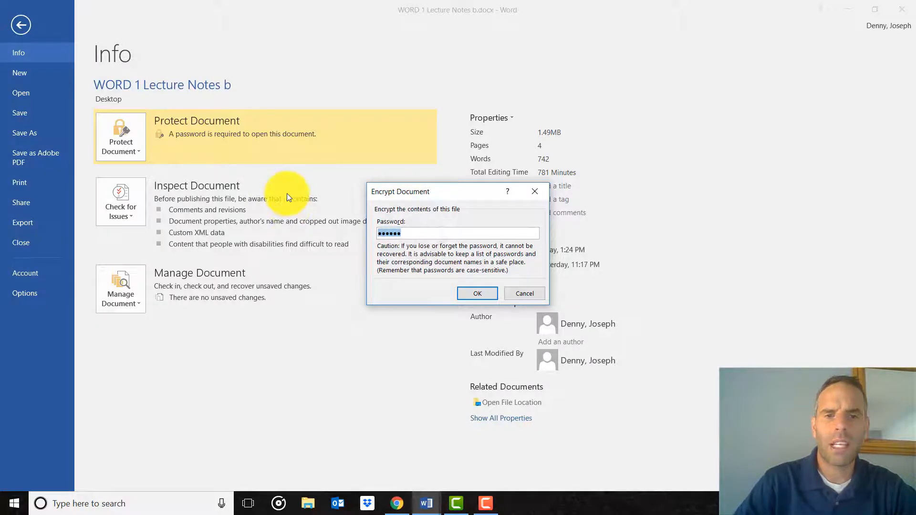
{"action": "key", "text": "BackSpace"}
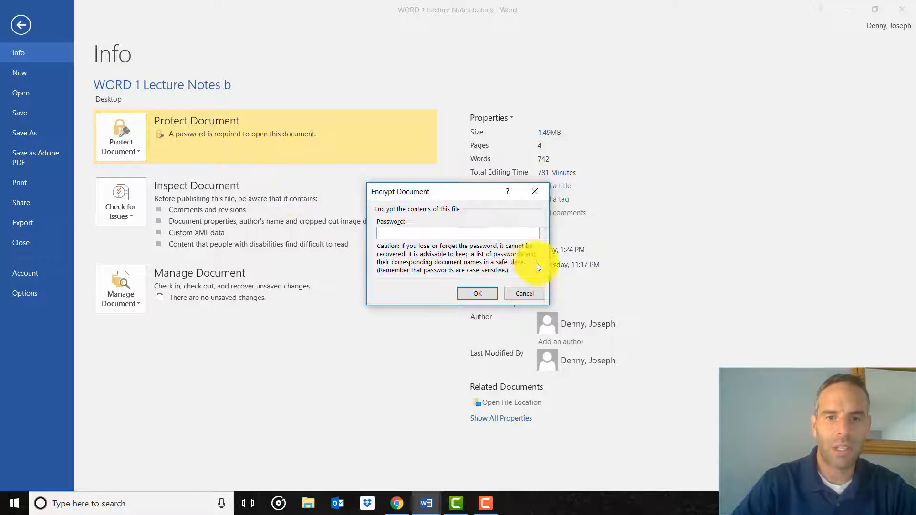
{"action": "left_click", "coordinate": [477, 293]}
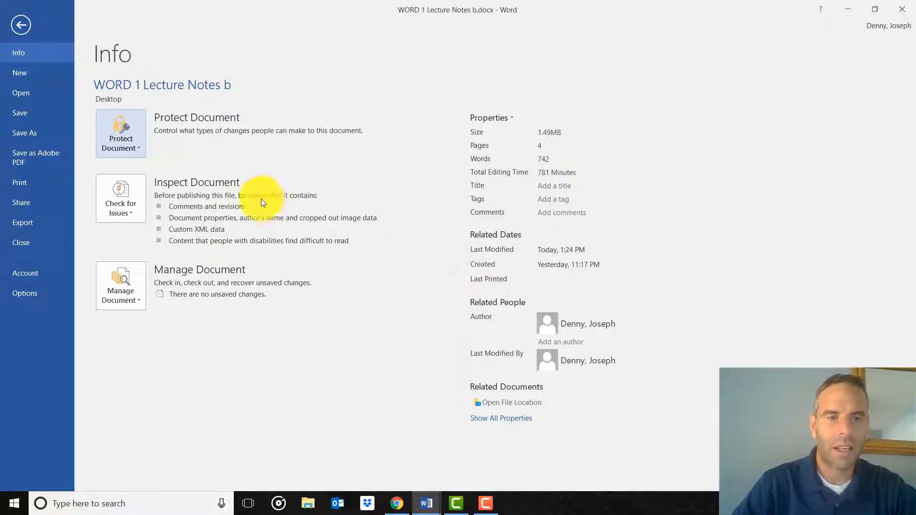
Review the document's print settings, including the choices for how many pages go on each sheet.
{"action": "mouse_move", "coordinate": [265, 204]}
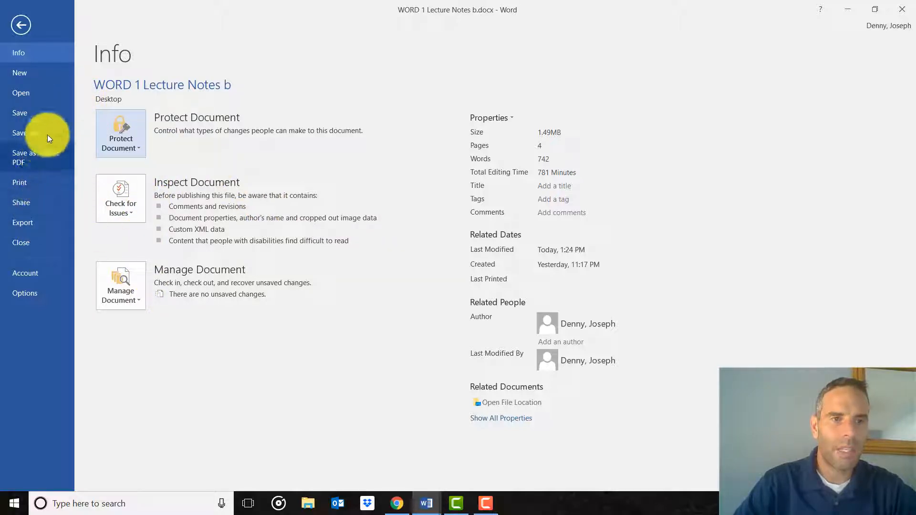
{"action": "left_click", "coordinate": [36, 183]}
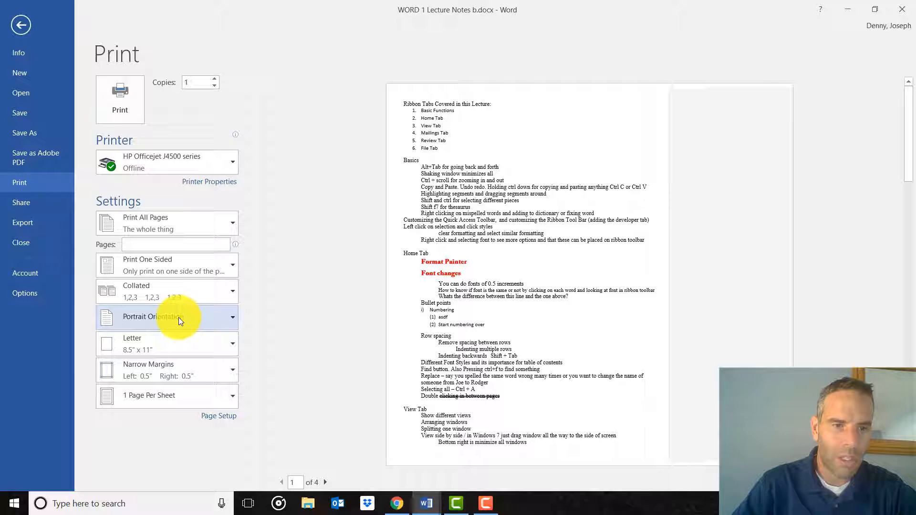
{"action": "left_click", "coordinate": [150, 396]}
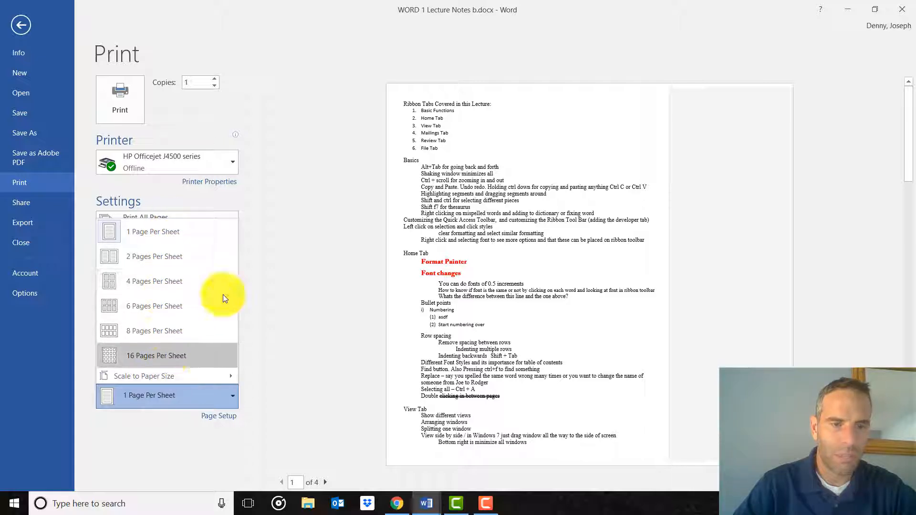
{"action": "left_click", "coordinate": [262, 266]}
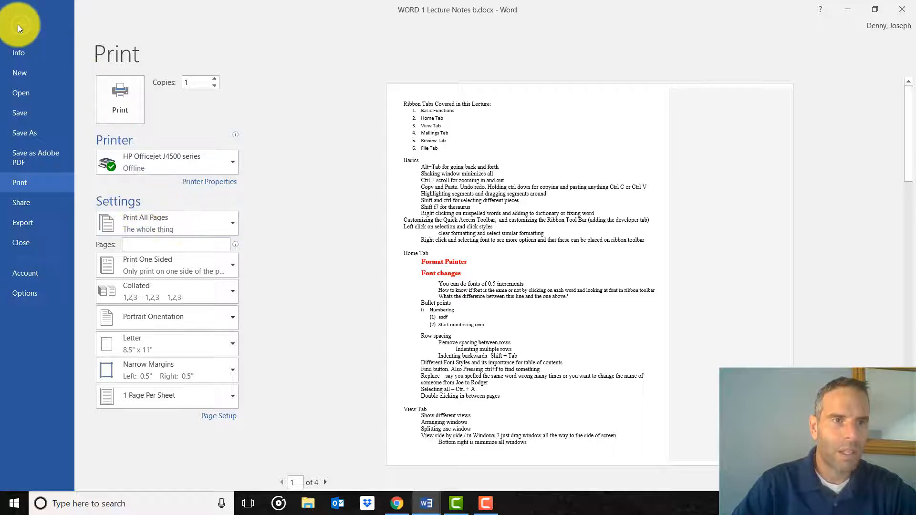
Open the Word options and look through the available Office backgrounds without choosing one.
{"action": "left_click", "coordinate": [30, 292]}
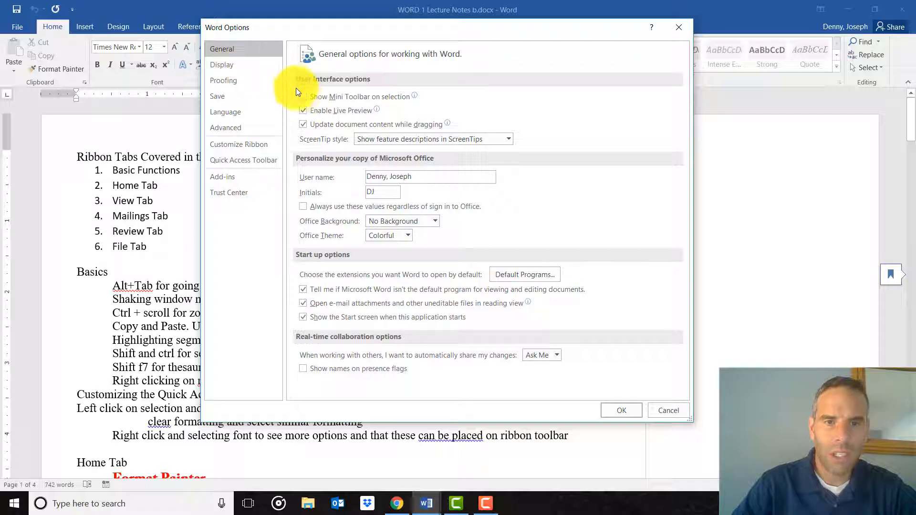
{"action": "left_click", "coordinate": [382, 225]}
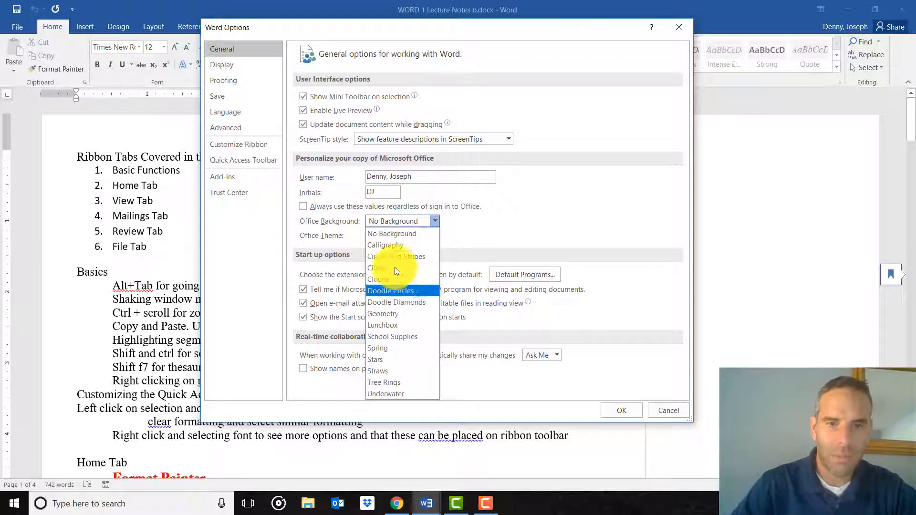
{"action": "left_click", "coordinate": [493, 205]}
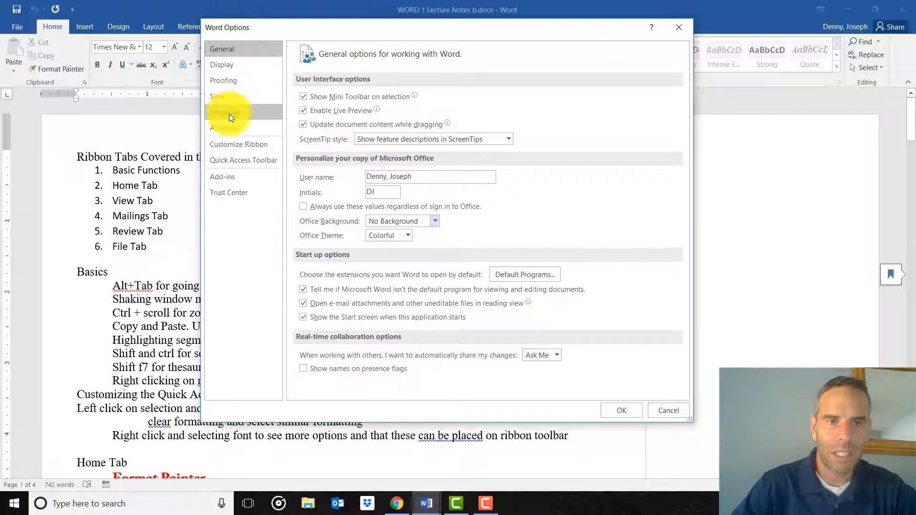
Set AutoRecover information to be saved every 2 minutes in the Word options and apply the change.
{"action": "left_click", "coordinate": [230, 97]}
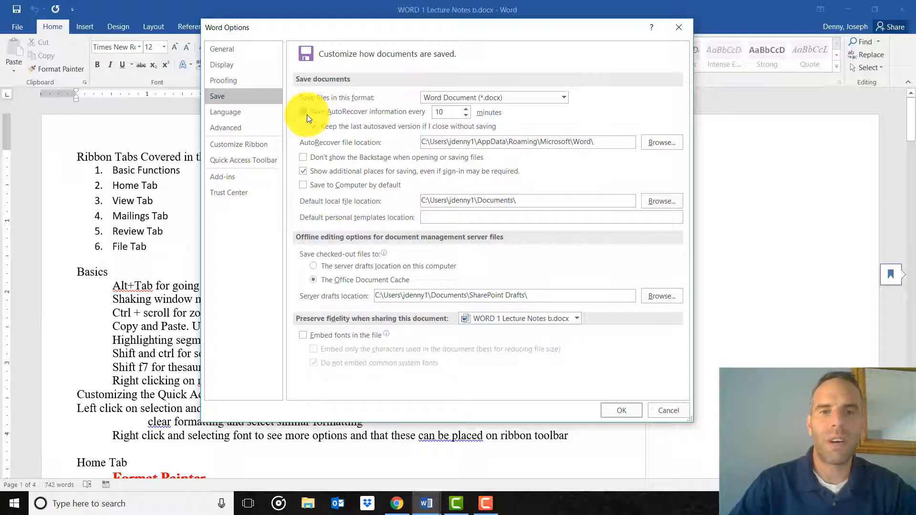
{"action": "left_click", "coordinate": [465, 115]}
{"action": "left_click", "coordinate": [466, 115]}
{"action": "left_click", "coordinate": [466, 115]}
{"action": "left_click", "coordinate": [466, 115]}
{"action": "left_click", "coordinate": [465, 115]}
{"action": "left_click", "coordinate": [465, 115]}
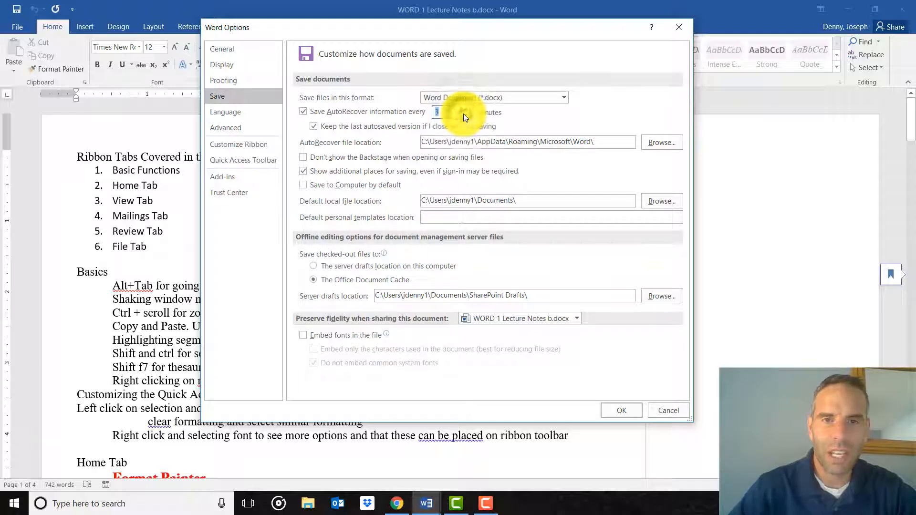
{"action": "left_click", "coordinate": [465, 115]}
{"action": "left_click", "coordinate": [465, 116]}
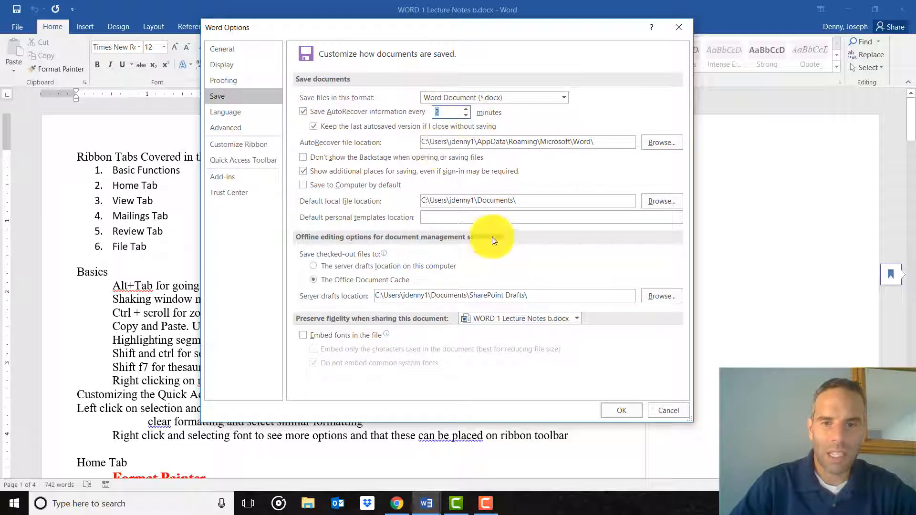
{"action": "left_click", "coordinate": [619, 410]}
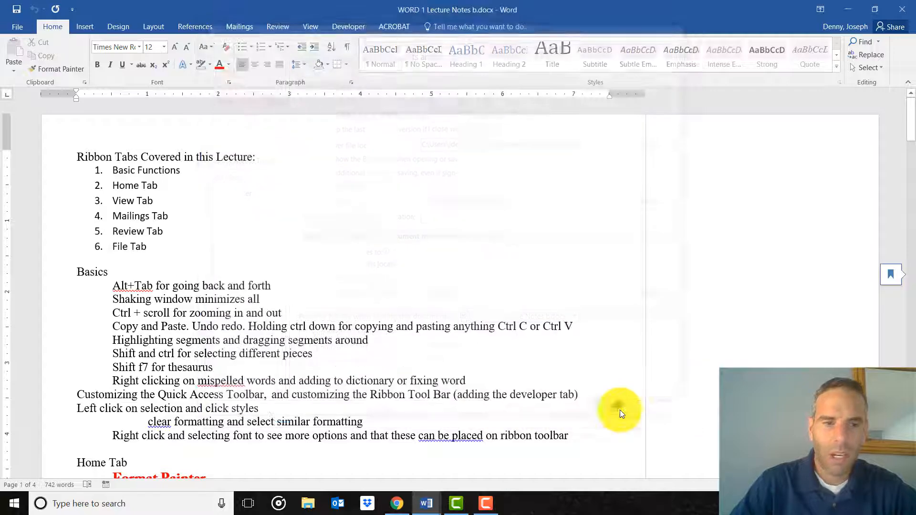
Start saving the document as an Adobe PDF, and decline saving the file and continuing.
{"action": "scroll", "coordinate": [474, 248], "scroll_direction": "down", "scroll_amount": 20}
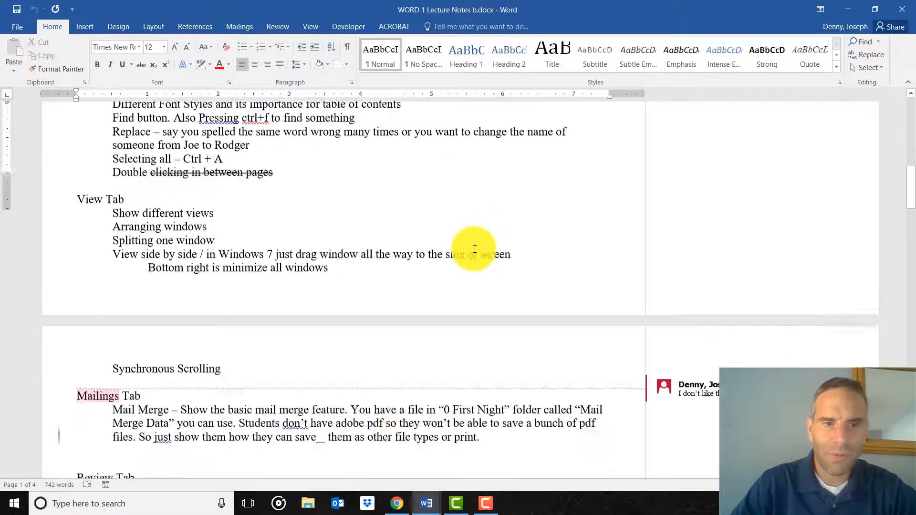
{"action": "scroll", "coordinate": [398, 243], "scroll_direction": "down", "scroll_amount": 18}
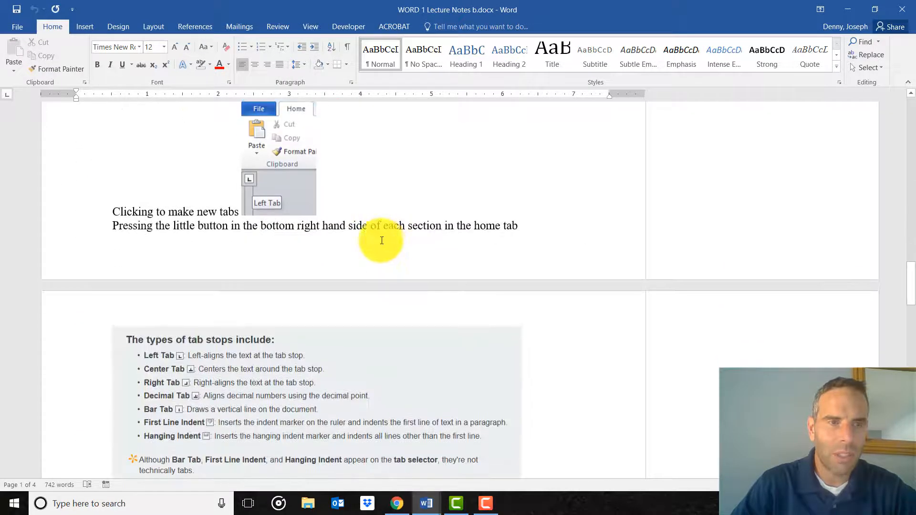
{"action": "left_click", "coordinate": [16, 27]}
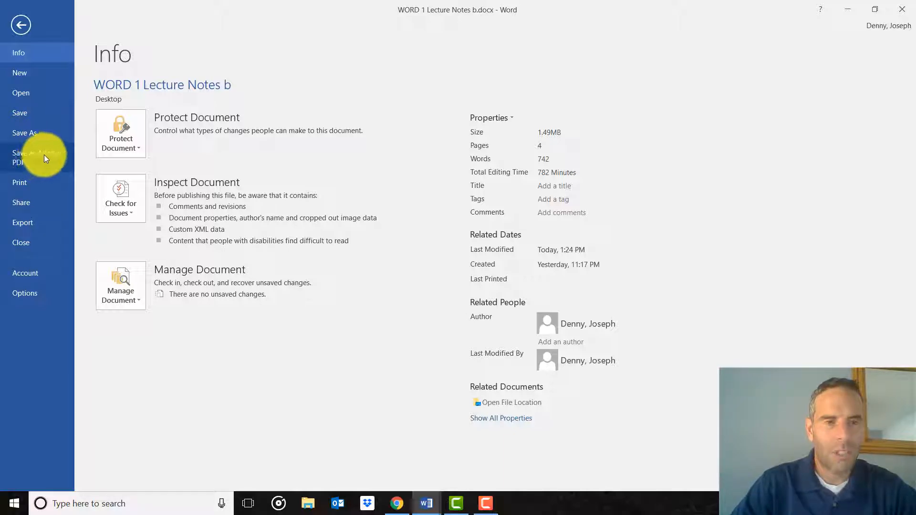
{"action": "left_click", "coordinate": [30, 159]}
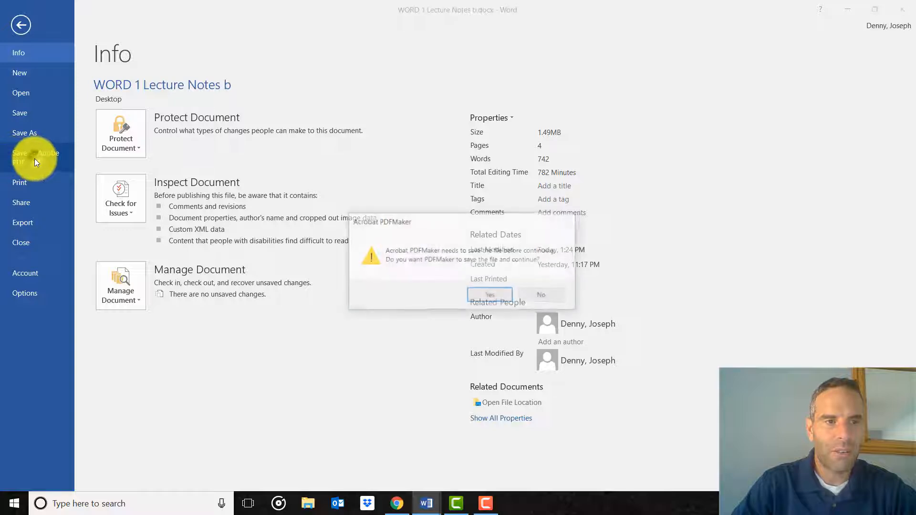
{"action": "left_click", "coordinate": [494, 296]}
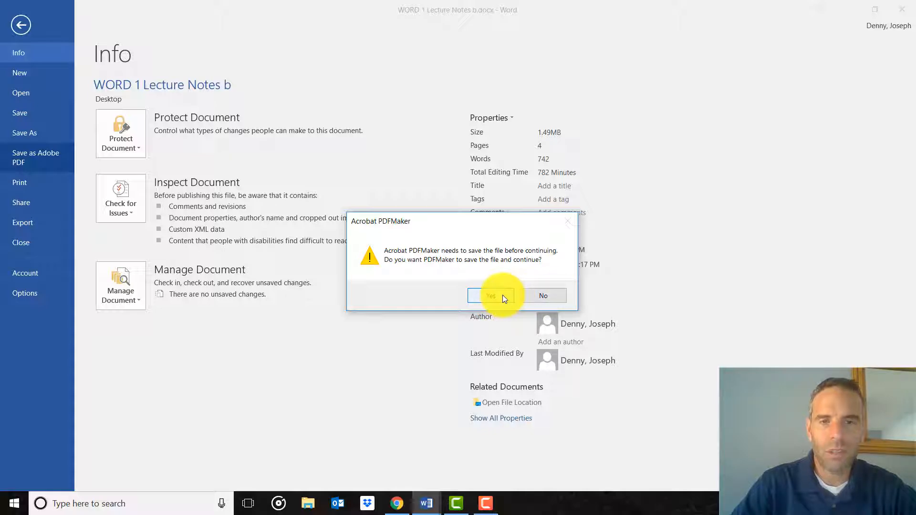
{"action": "left_click", "coordinate": [544, 299]}
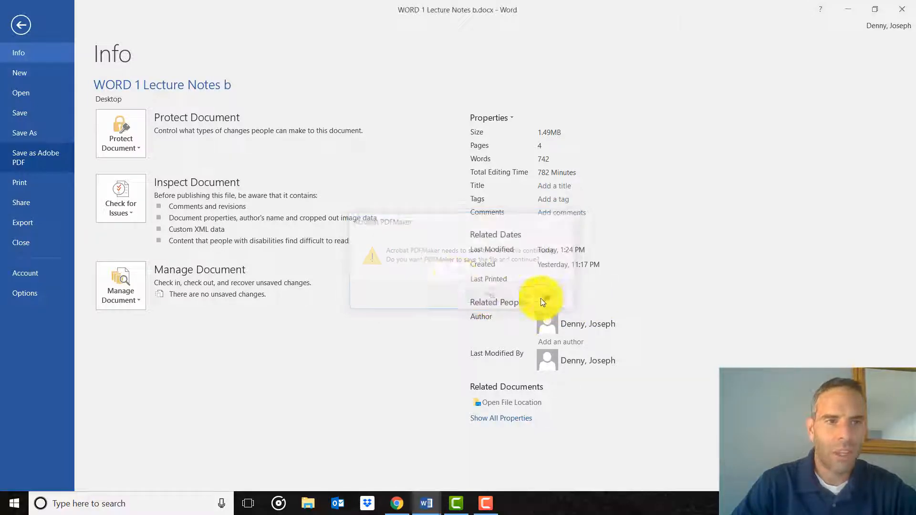
Browse the file types available for saving a copy of the document on the Desktop, choose PDF (*.pdf), and cancel the save.
{"action": "left_click", "coordinate": [35, 132]}
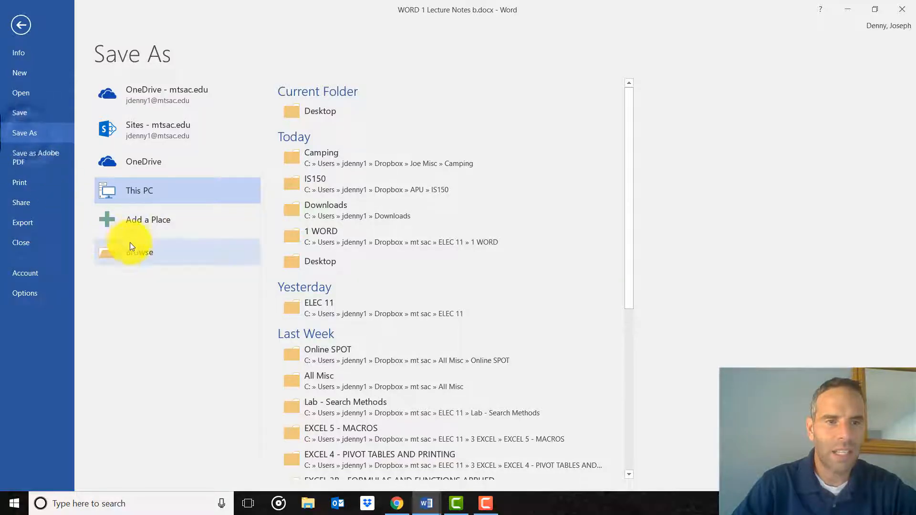
{"action": "left_click", "coordinate": [150, 253]}
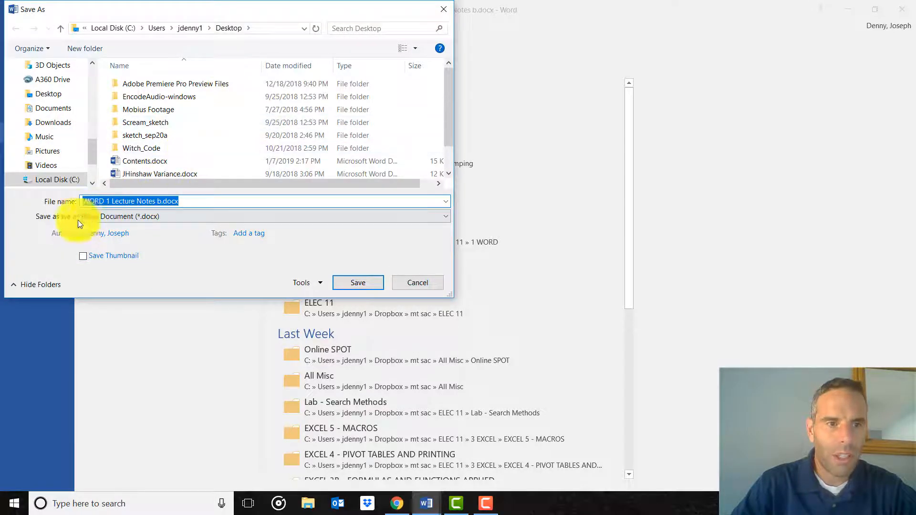
{"action": "left_click", "coordinate": [98, 218]}
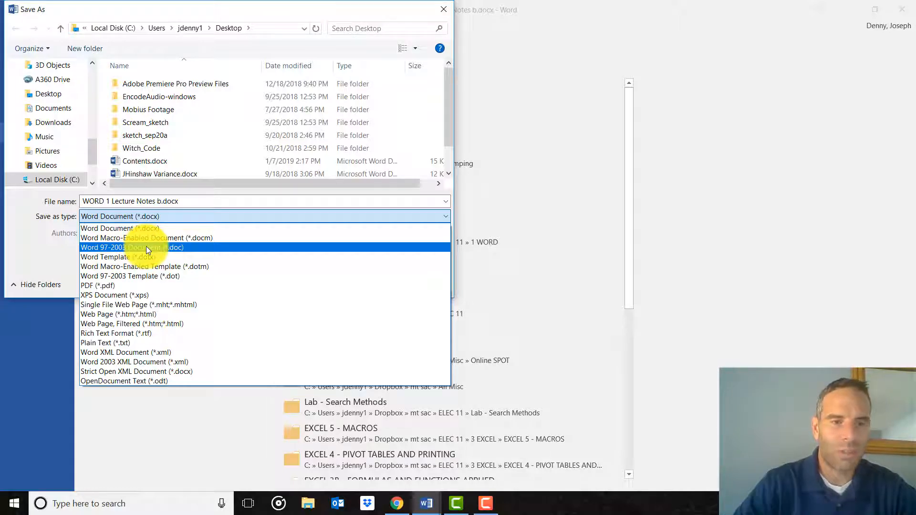
{"action": "left_click", "coordinate": [139, 285]}
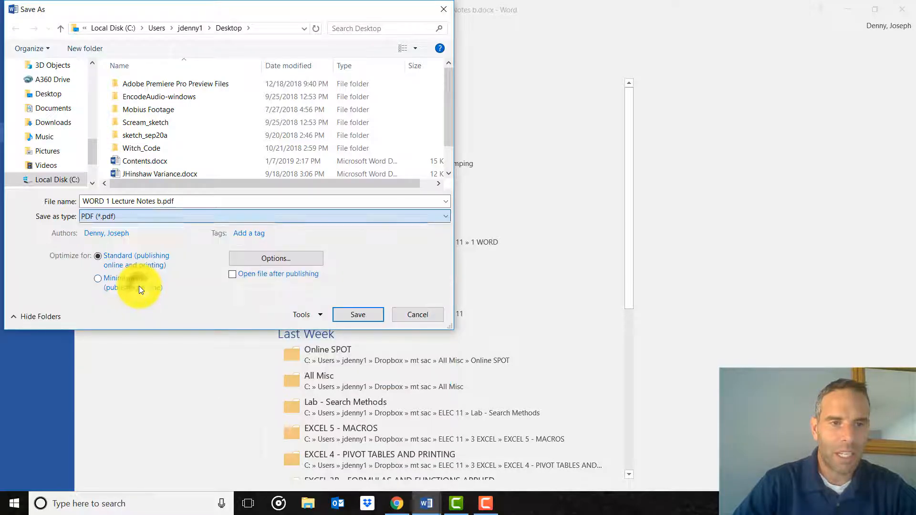
{"action": "left_click", "coordinate": [411, 319]}
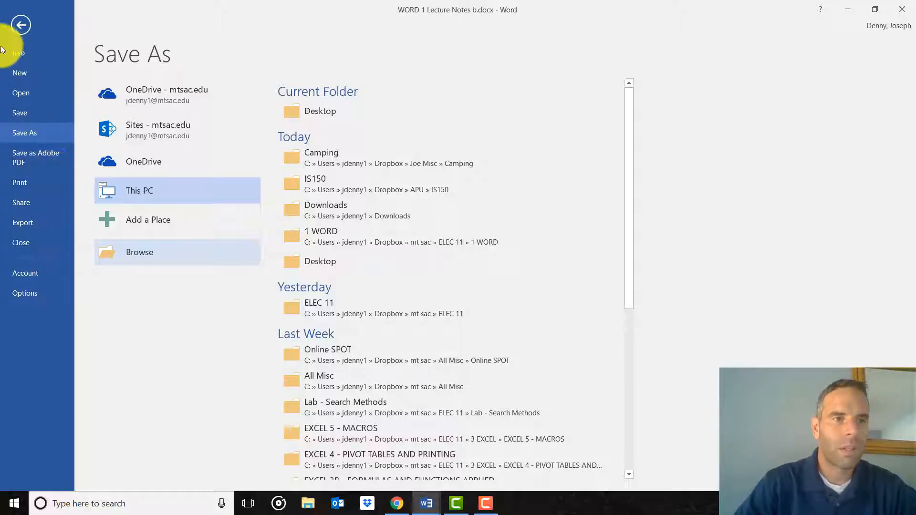
{"action": "left_click", "coordinate": [31, 29]}
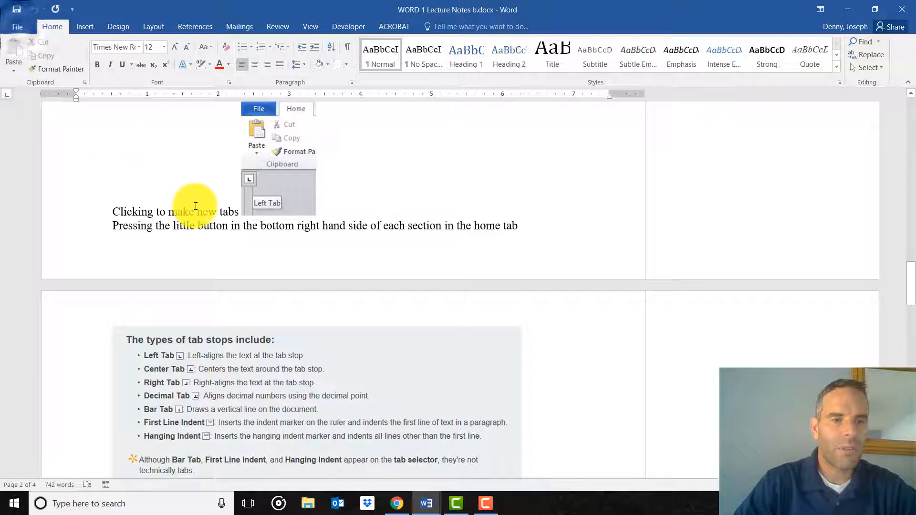
Set the review display of the lecture notes to No Markup to hide comments and tracked changes.
{"action": "scroll", "coordinate": [196, 206], "scroll_direction": "down", "scroll_amount": 1}
{"action": "scroll", "coordinate": [195, 205], "scroll_direction": "up", "scroll_amount": 1}
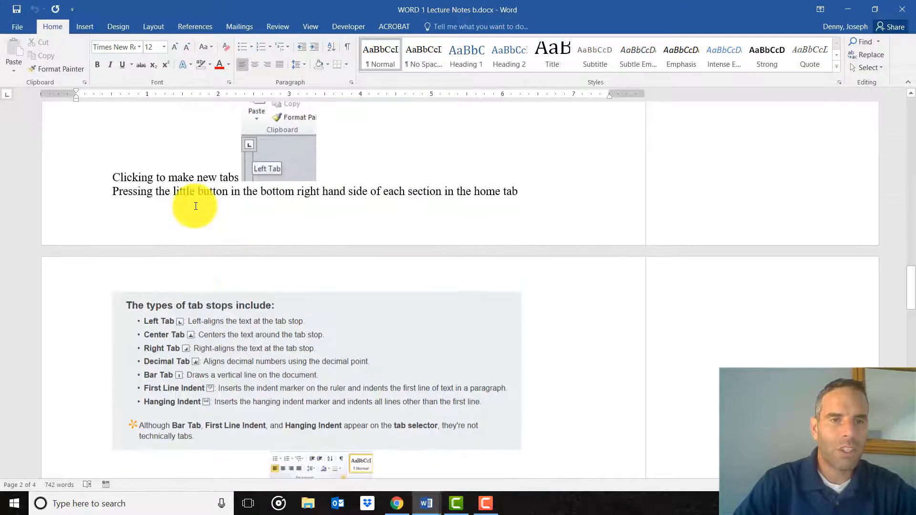
{"action": "scroll", "coordinate": [182, 167], "scroll_direction": "up", "scroll_amount": 2}
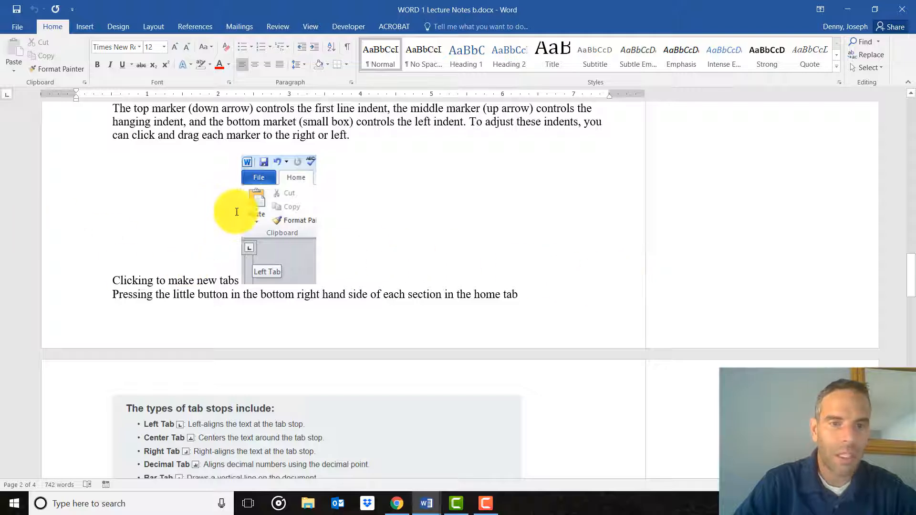
{"action": "scroll", "coordinate": [143, 105], "scroll_direction": "down", "scroll_amount": 2}
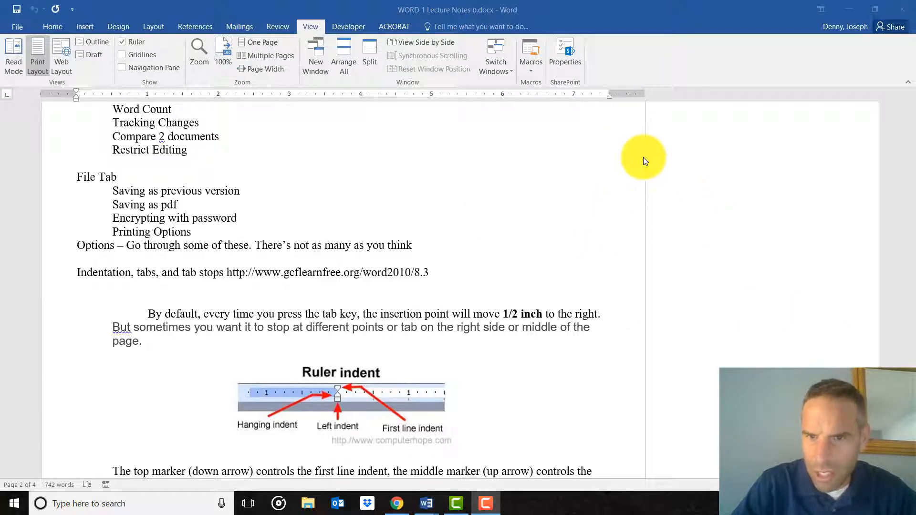
{"action": "scroll", "coordinate": [679, 282], "scroll_direction": "up", "scroll_amount": 8}
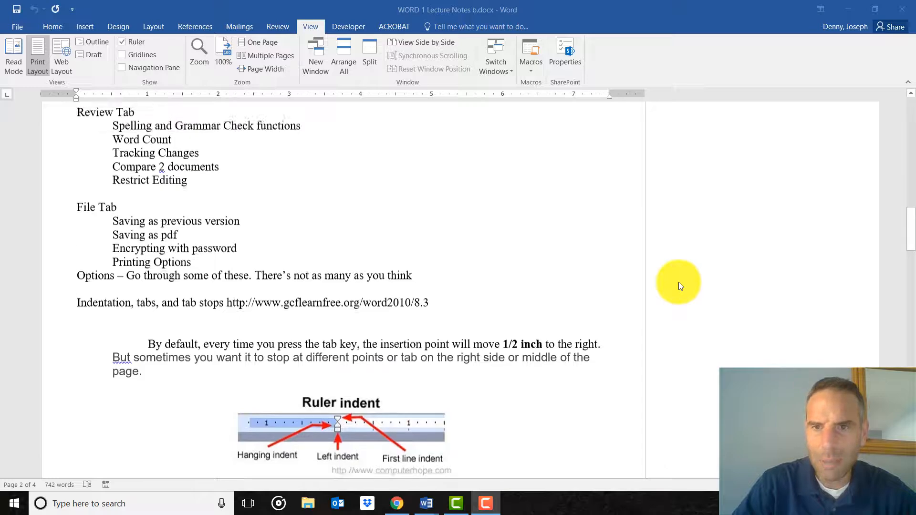
{"action": "scroll", "coordinate": [678, 282], "scroll_direction": "down", "scroll_amount": 4}
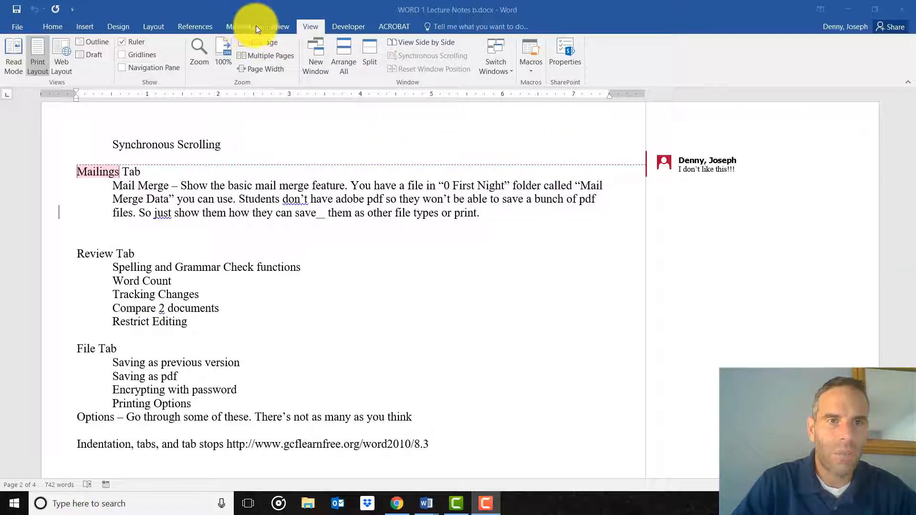
{"action": "left_click", "coordinate": [282, 30]}
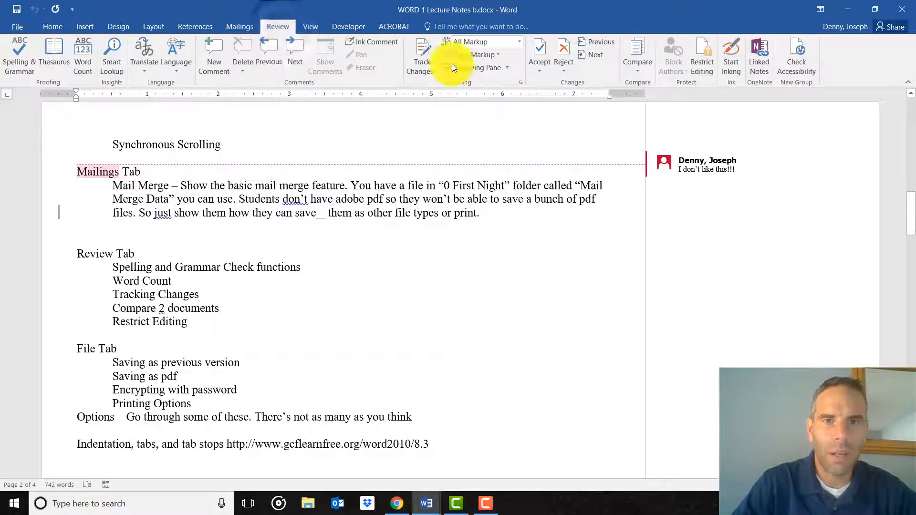
{"action": "left_click", "coordinate": [521, 44]}
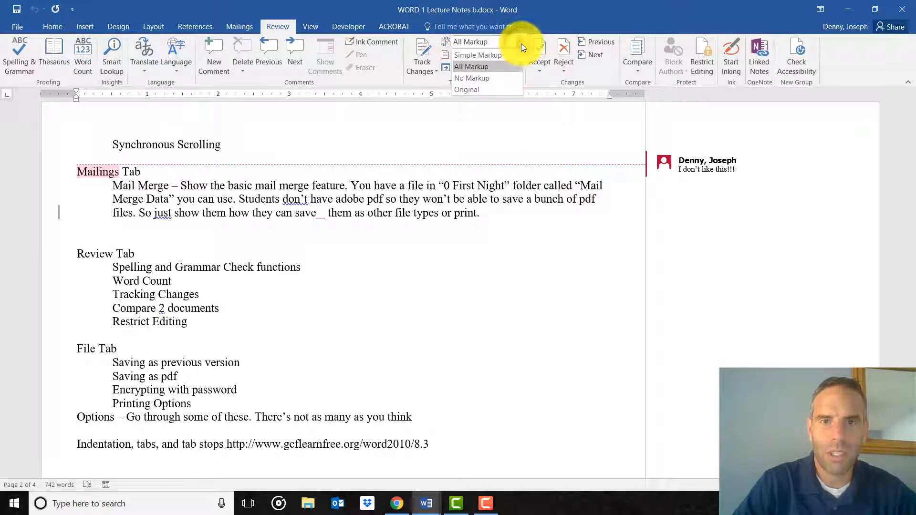
{"action": "left_click", "coordinate": [487, 82]}
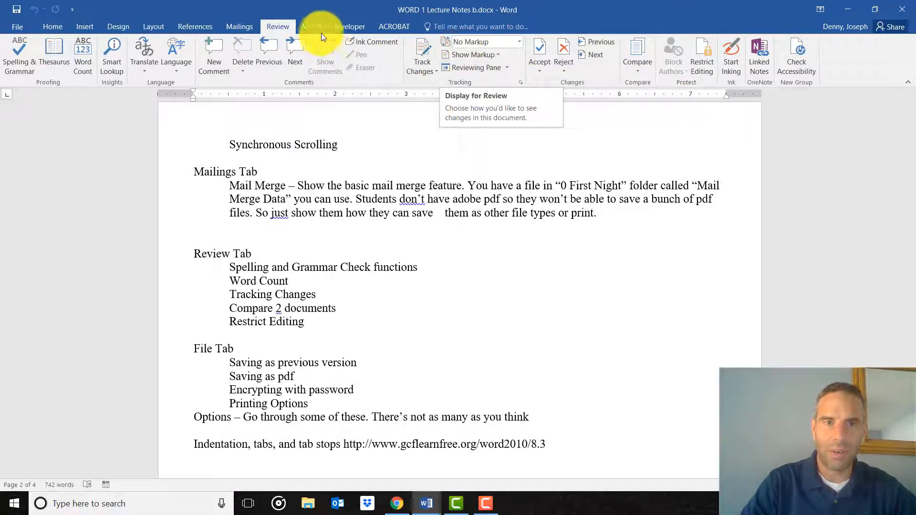
Try to adjust the indent marker on the ruler near the Ruler indent section, and undo the change.
{"action": "left_click", "coordinate": [51, 27]}
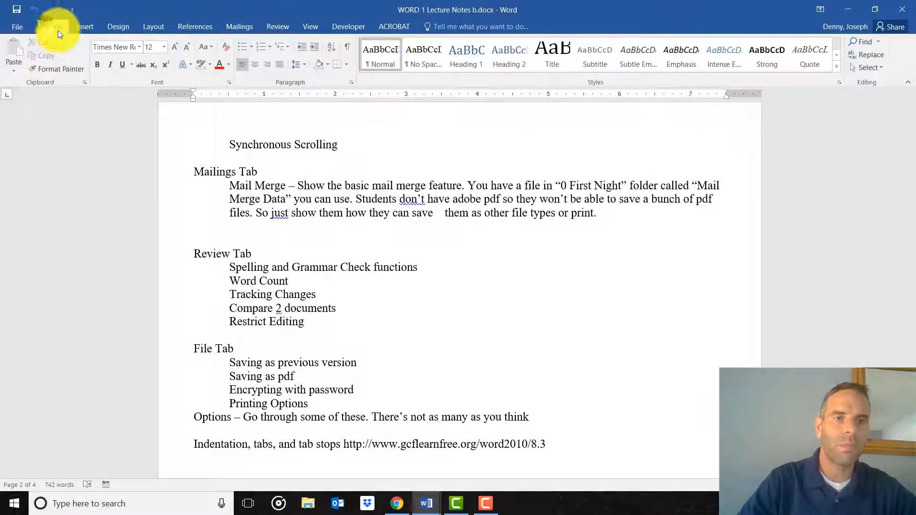
{"action": "scroll", "coordinate": [395, 293], "scroll_direction": "down", "scroll_amount": 3}
{"action": "scroll", "coordinate": [396, 294], "scroll_direction": "down", "scroll_amount": 2}
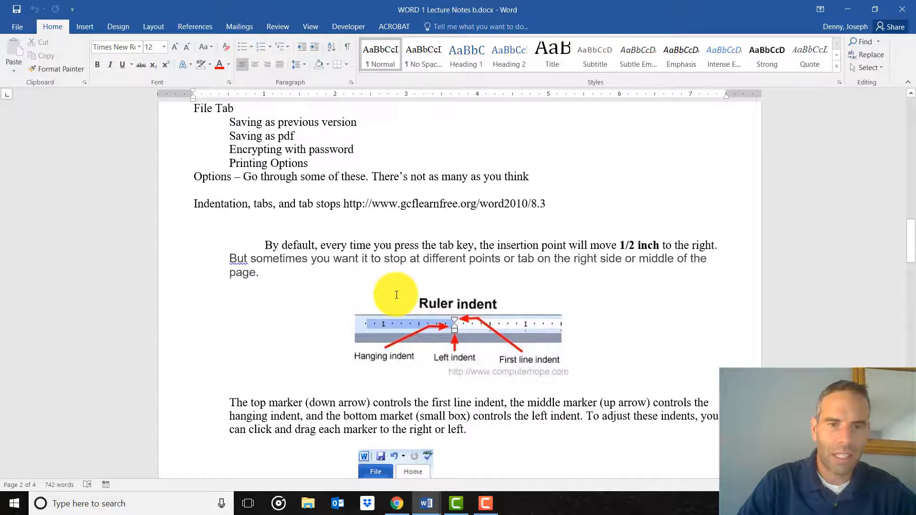
{"action": "scroll", "coordinate": [297, 210], "scroll_direction": "down", "scroll_amount": 1}
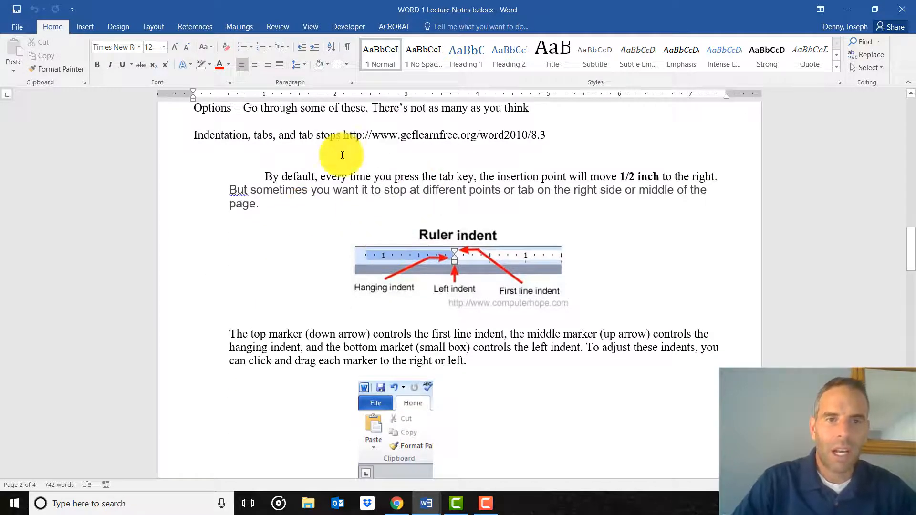
{"action": "scroll", "coordinate": [341, 155], "scroll_direction": "up", "scroll_amount": 1}
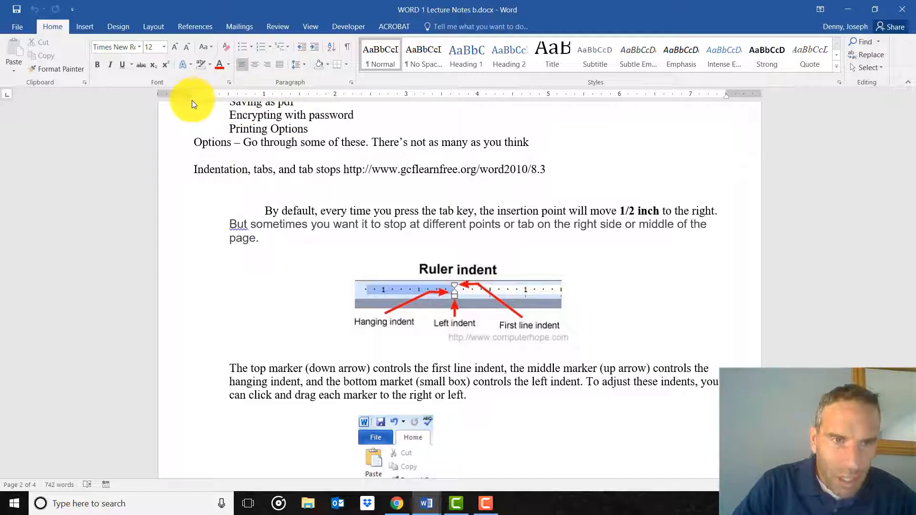
{"action": "mouse_move", "coordinate": [191, 100]}
{"action": "left_mouse_down"}
{"action": "mouse_move", "coordinate": [222, 101]}
{"action": "mouse_move", "coordinate": [193, 92]}
{"action": "left_mouse_up"}
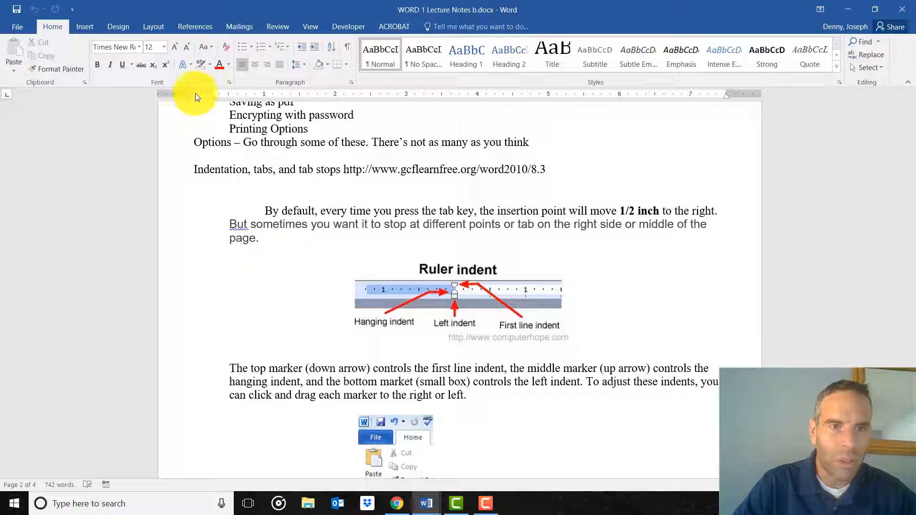
{"action": "key", "text": "ctrl+z"}
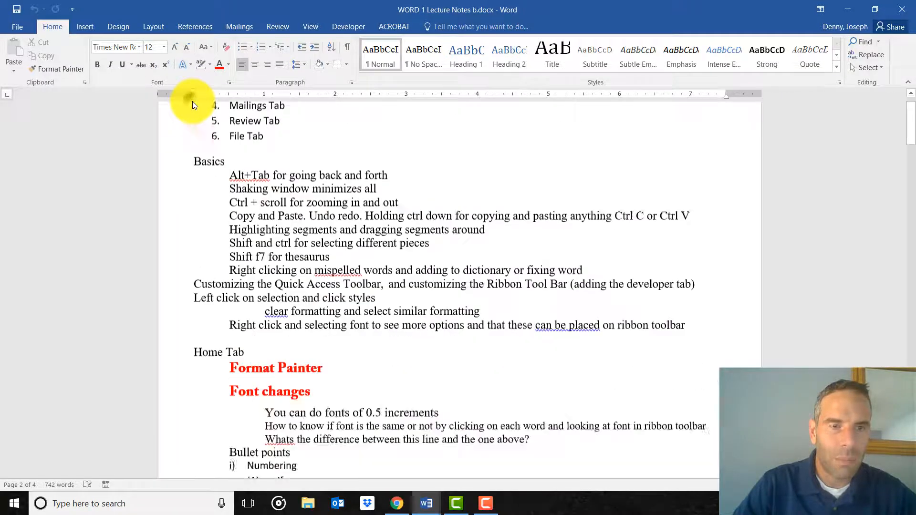
Move the first-line indent of the "By default" paragraph in to the 0.5-inch ruler mark, and out to the 2-inch mark.
{"action": "scroll", "coordinate": [271, 167], "scroll_direction": "down", "scroll_amount": 12}
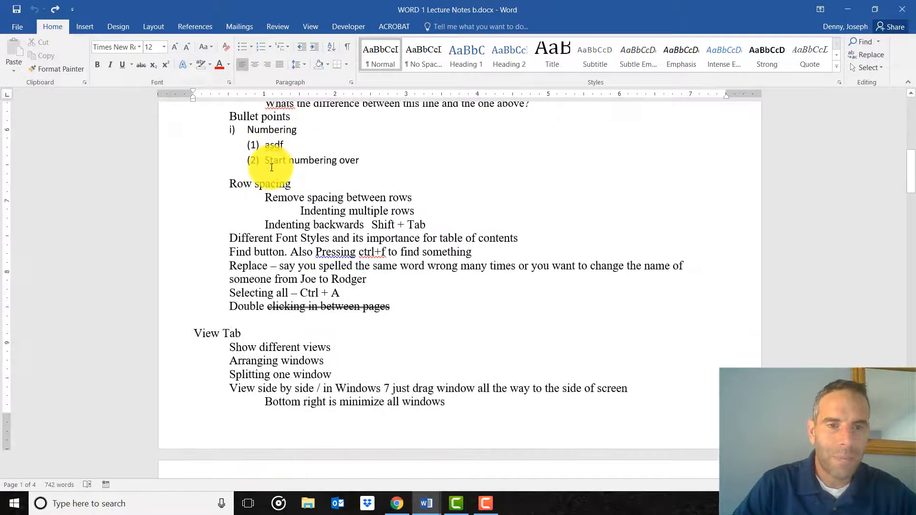
{"action": "scroll", "coordinate": [272, 167], "scroll_direction": "down", "scroll_amount": 10}
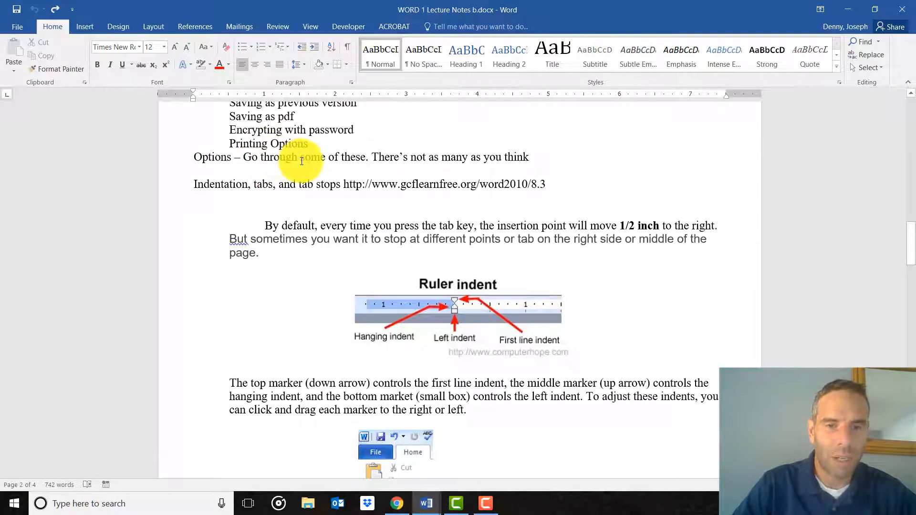
{"action": "scroll", "coordinate": [303, 160], "scroll_direction": "down", "scroll_amount": 1}
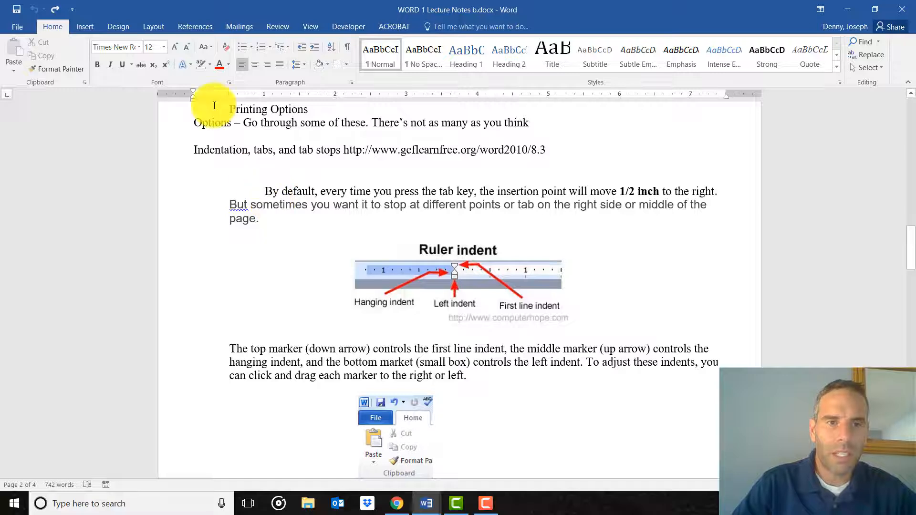
{"action": "left_click", "coordinate": [279, 196]}
{"action": "scroll", "coordinate": [277, 192], "scroll_direction": "up", "scroll_amount": 1}
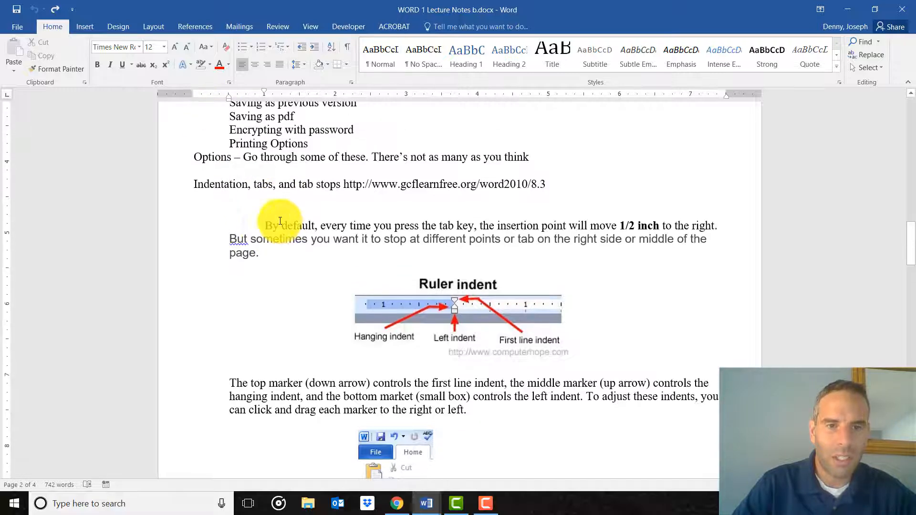
{"action": "triple_click", "coordinate": [269, 243]}
{"action": "left_click", "coordinate": [261, 235]}
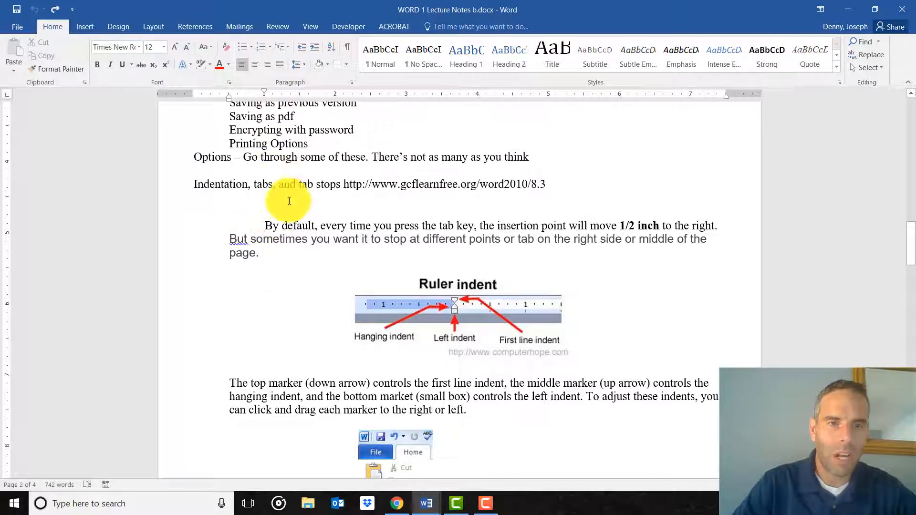
{"action": "left_click", "coordinate": [263, 225]}
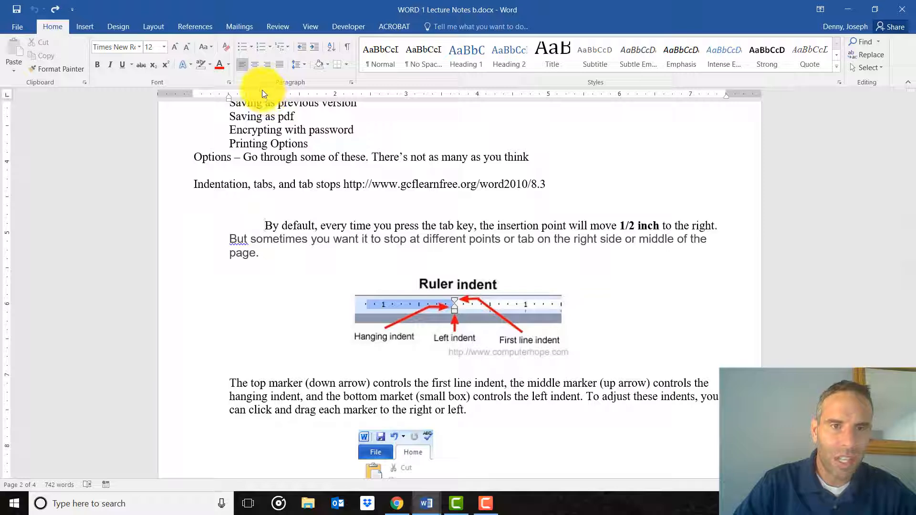
{"action": "left_click_drag", "start_coordinate": [263, 91], "coordinate": [228, 90]}
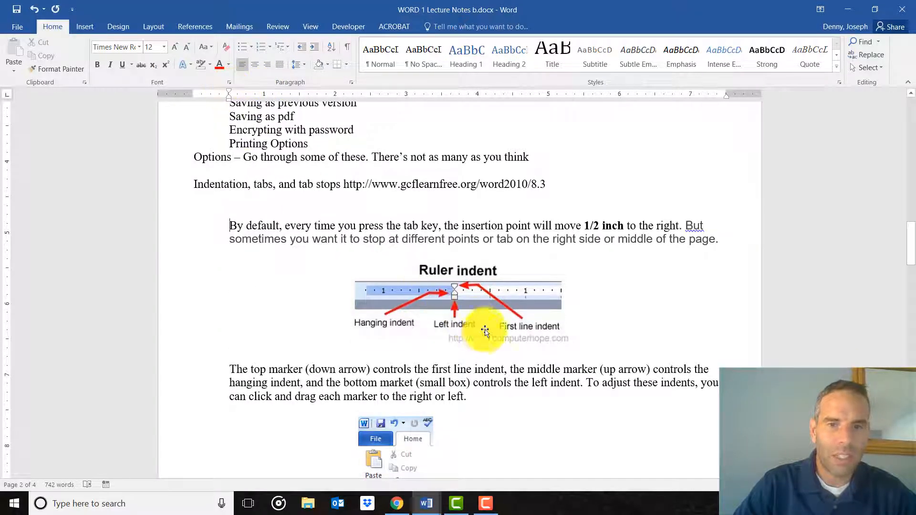
{"action": "left_click", "coordinate": [231, 225]}
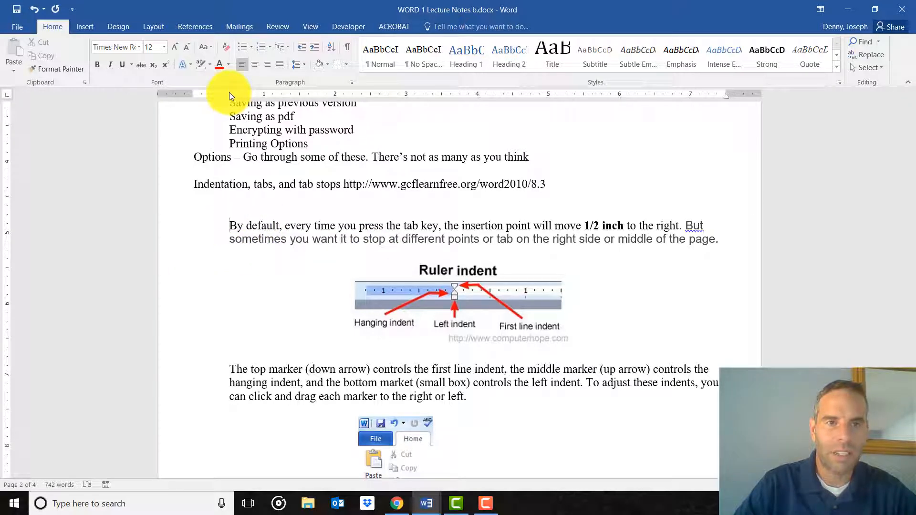
{"action": "left_click_drag", "start_coordinate": [229, 92], "coordinate": [335, 93]}
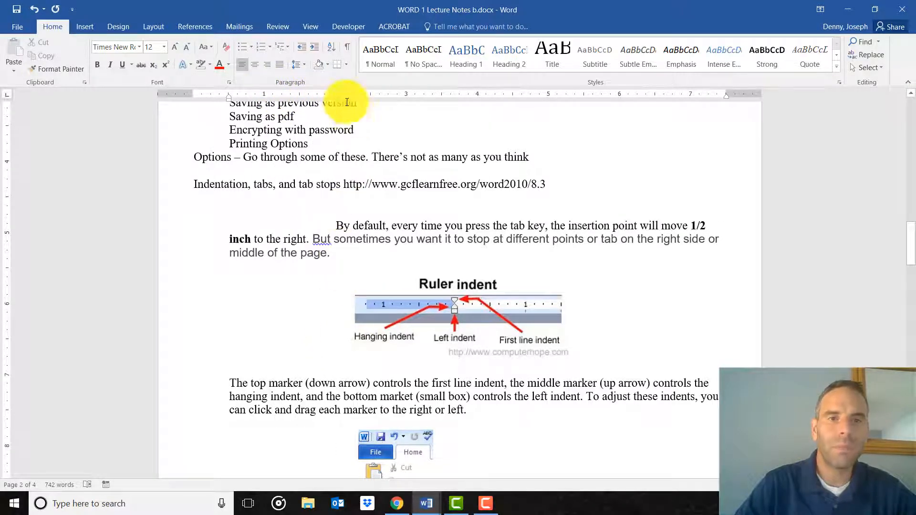
Move the first-line indent of the "By default" paragraph to the 1-inch ruler mark, and shift its hanging indent in and back to 0.5 inch.
{"action": "mouse_move", "coordinate": [335, 90]}
{"action": "left_mouse_down"}
{"action": "mouse_move", "coordinate": [250, 87]}
{"action": "mouse_move", "coordinate": [264, 87]}
{"action": "left_mouse_up"}
{"action": "left_click", "coordinate": [237, 239]}
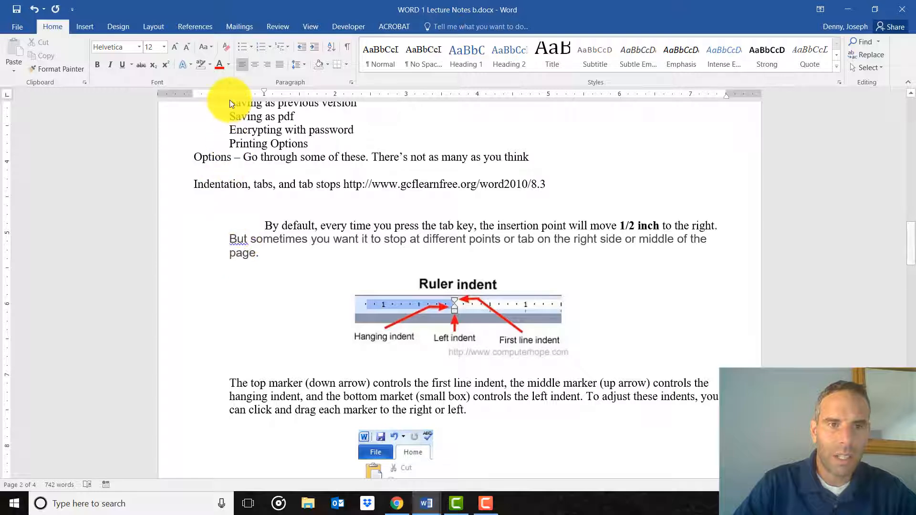
{"action": "mouse_move", "coordinate": [230, 99]}
{"action": "left_mouse_down"}
{"action": "mouse_move", "coordinate": [237, 98]}
{"action": "mouse_move", "coordinate": [228, 102]}
{"action": "left_mouse_up"}
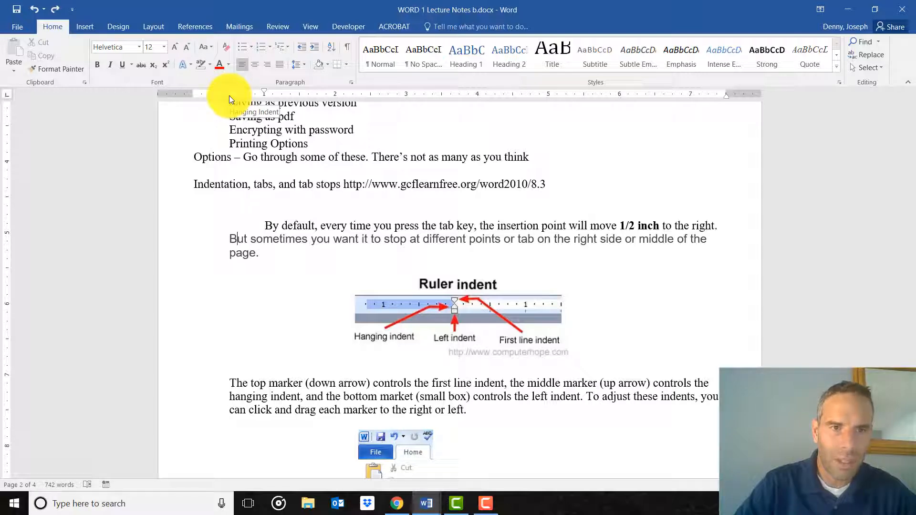
{"action": "left_click_drag", "start_coordinate": [229, 99], "coordinate": [266, 93]}
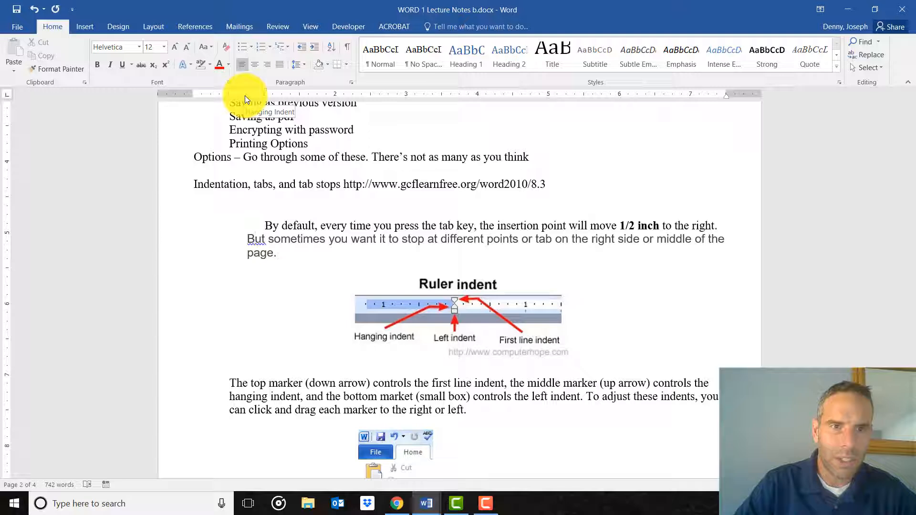
{"action": "mouse_move", "coordinate": [245, 95]}
{"action": "left_mouse_down"}
{"action": "mouse_move", "coordinate": [216, 99]}
{"action": "mouse_move", "coordinate": [341, 119]}
{"action": "mouse_move", "coordinate": [234, 113]}
{"action": "left_mouse_up"}
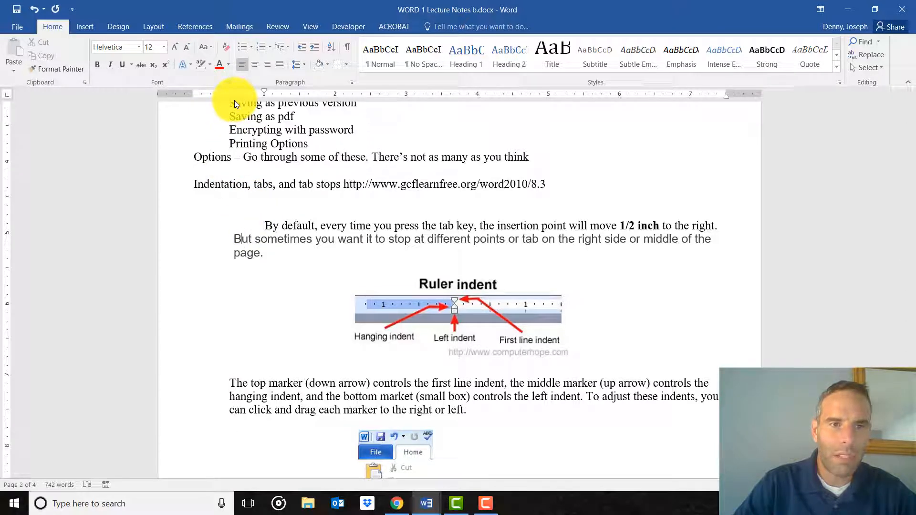
{"action": "mouse_move", "coordinate": [234, 100]}
{"action": "left_mouse_down"}
{"action": "mouse_move", "coordinate": [460, 109]}
{"action": "mouse_move", "coordinate": [228, 99]}
{"action": "left_mouse_up"}
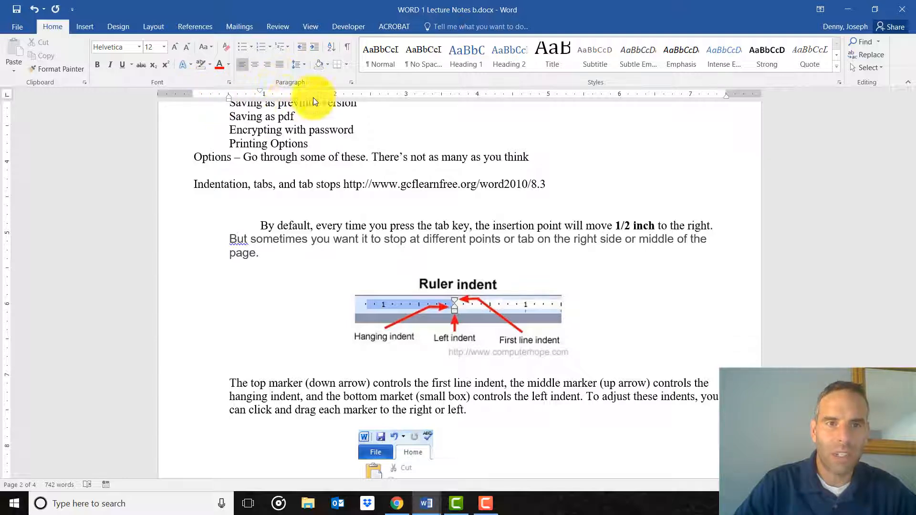
Hide the ruler and display it again.
{"action": "left_click", "coordinate": [311, 26]}
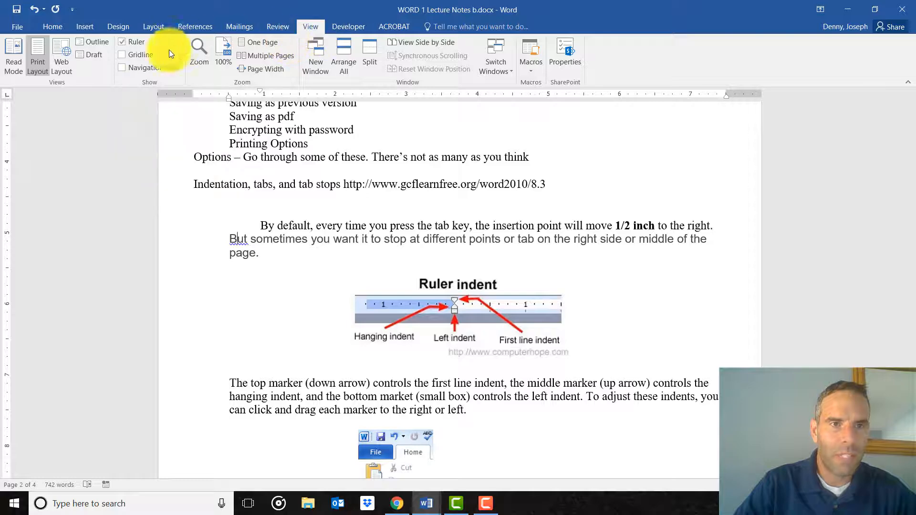
{"action": "left_click", "coordinate": [121, 43]}
{"action": "left_click", "coordinate": [123, 42]}
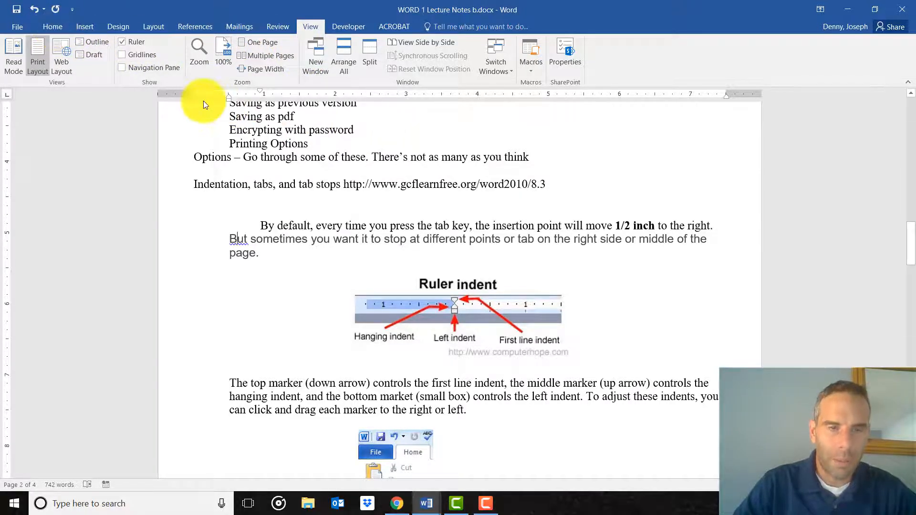
Place the cursor before the Mailings Tab heading and slightly reduce the page's top margin on the vertical ruler.
{"action": "scroll", "coordinate": [193, 102], "scroll_direction": "up", "scroll_amount": 8}
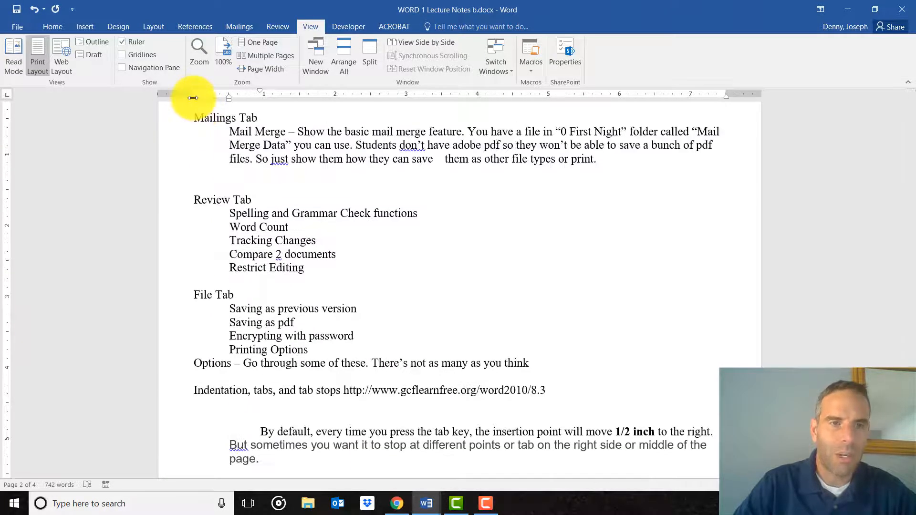
{"action": "left_click", "coordinate": [194, 117]}
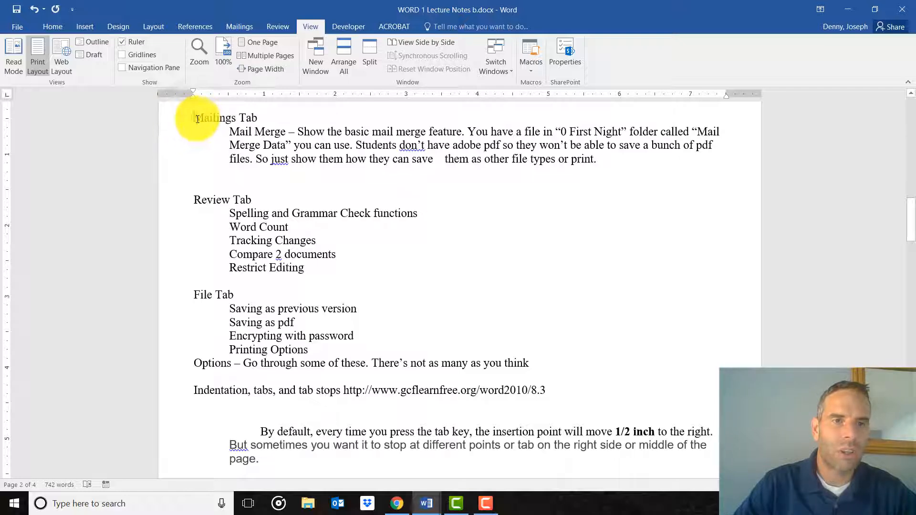
{"action": "left_click", "coordinate": [185, 116]}
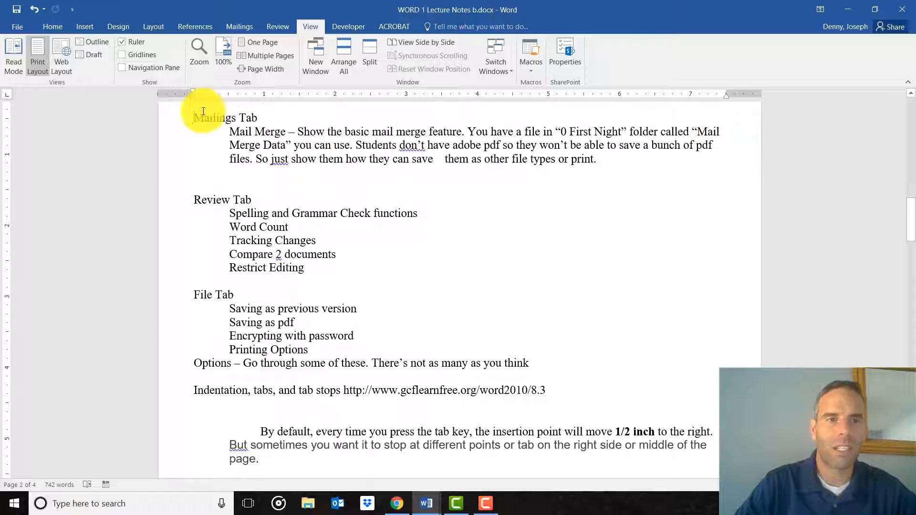
{"action": "scroll", "coordinate": [261, 175], "scroll_direction": "up", "scroll_amount": 1}
{"action": "scroll", "coordinate": [261, 175], "scroll_direction": "up", "scroll_amount": 1}
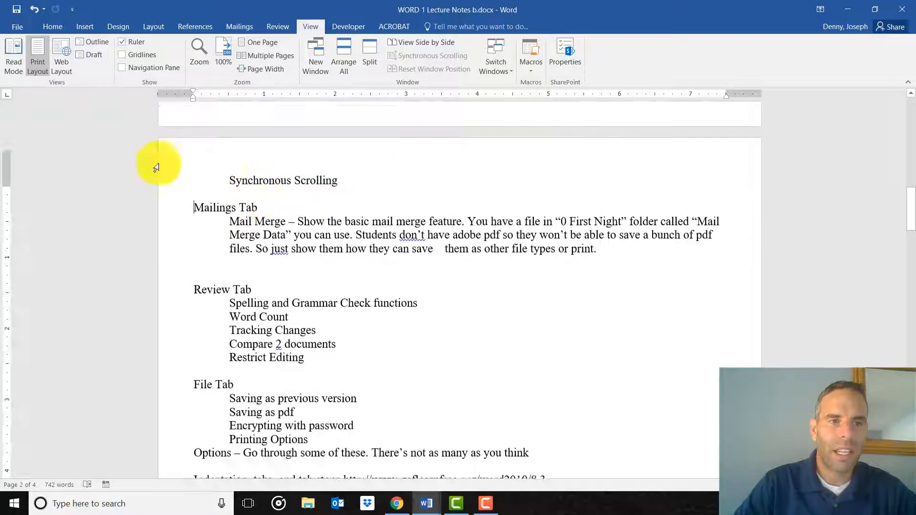
{"action": "scroll", "coordinate": [245, 184], "scroll_direction": "down", "scroll_amount": 1}
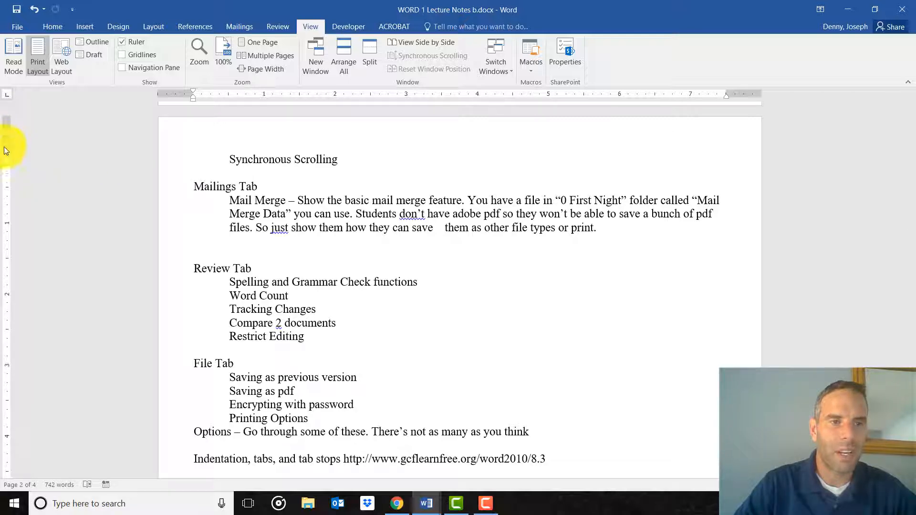
{"action": "left_click_drag", "start_coordinate": [7, 151], "coordinate": [11, 147]}
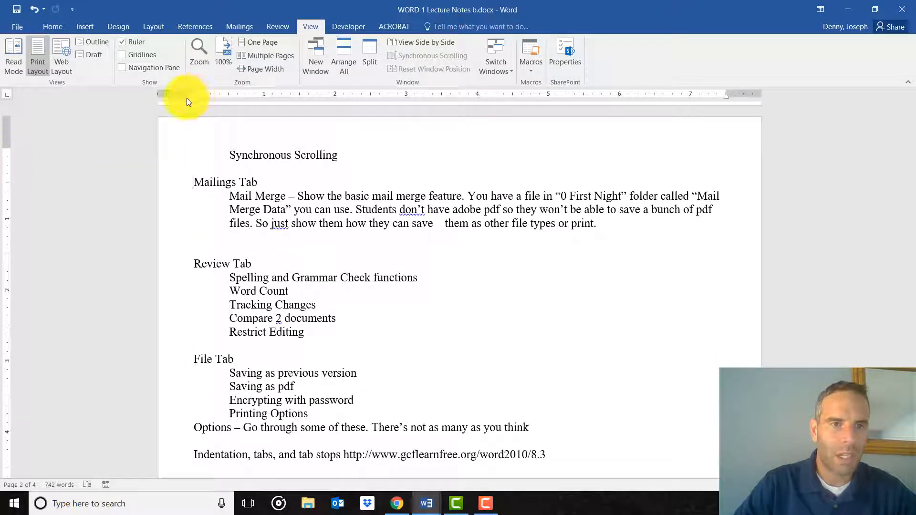
Indent the Mailings Tab heading about 0.3 inch, and move the page's left margin in about 0.5 inch and back.
{"action": "mouse_move", "coordinate": [195, 104]}
{"action": "left_mouse_down"}
{"action": "mouse_move", "coordinate": [252, 96]}
{"action": "mouse_move", "coordinate": [235, 95]}
{"action": "left_mouse_up"}
{"action": "scroll", "coordinate": [301, 262], "scroll_direction": "down", "scroll_amount": 4}
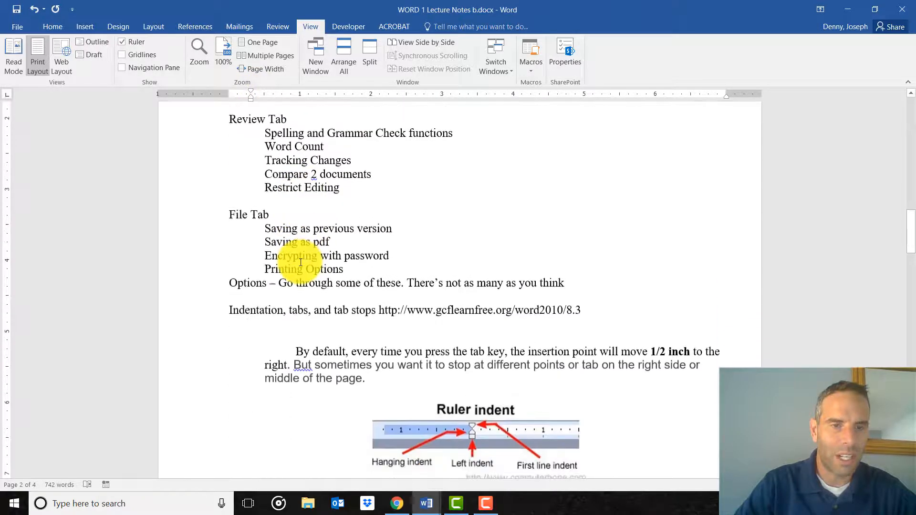
{"action": "scroll", "coordinate": [286, 255], "scroll_direction": "up", "scroll_amount": 5}
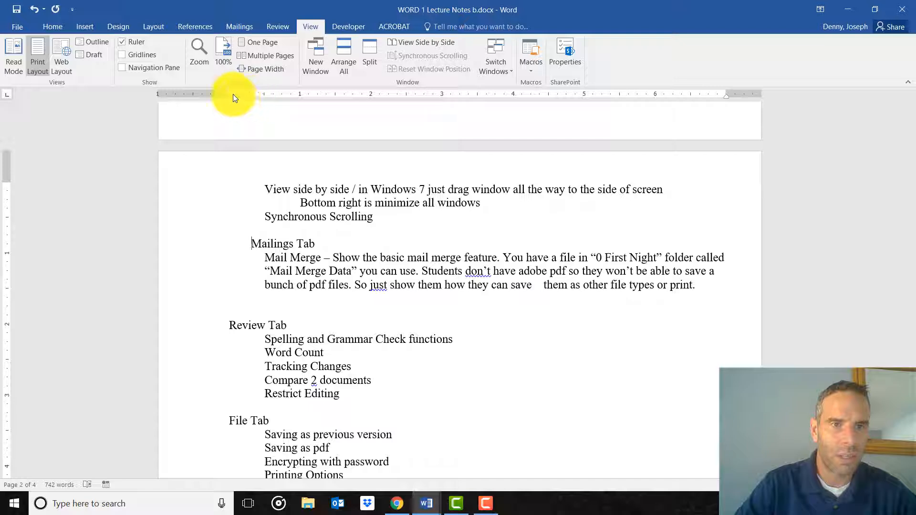
{"action": "left_click_drag", "start_coordinate": [230, 94], "coordinate": [191, 93]}
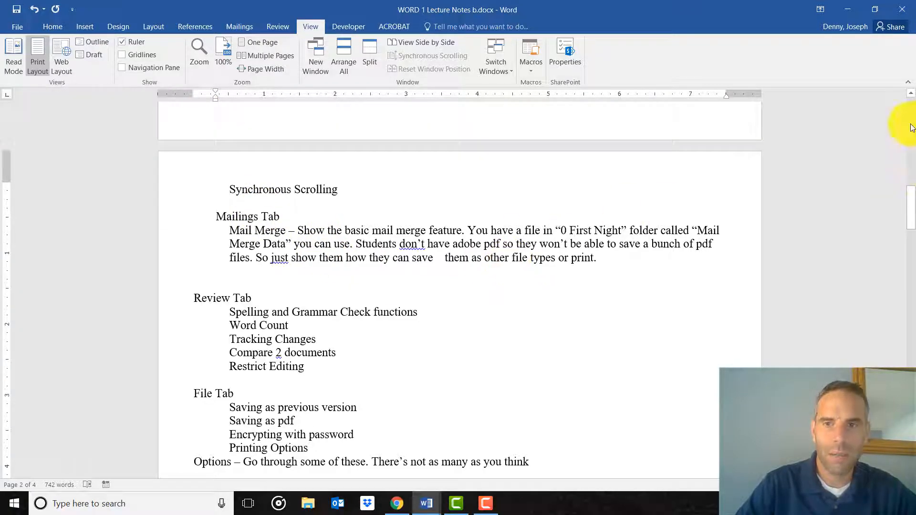
{"action": "mouse_move", "coordinate": [727, 92]}
{"action": "left_mouse_down"}
{"action": "mouse_move", "coordinate": [660, 99]}
{"action": "mouse_move", "coordinate": [725, 92]}
{"action": "left_mouse_up"}
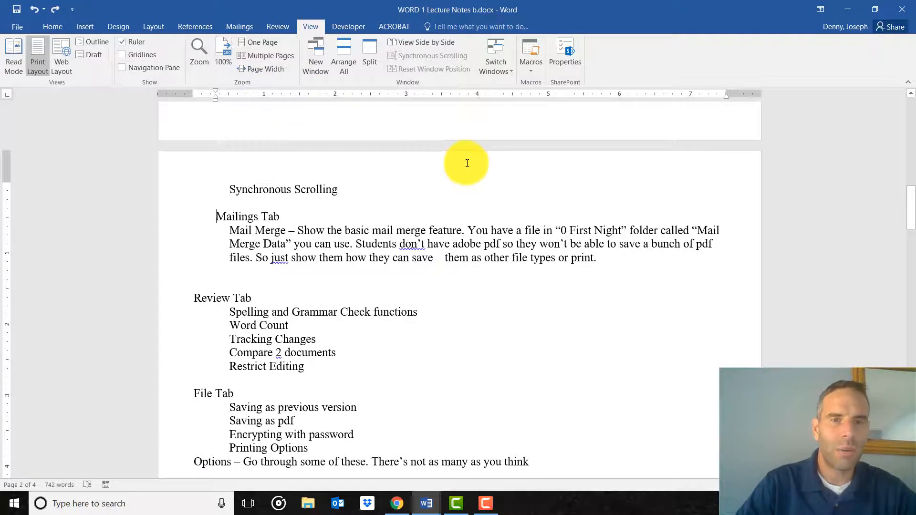
Enlarge the view of the notes and examine the Ruler indent diagram and the description of its three markers.
{"action": "scroll", "coordinate": [467, 163], "scroll_direction": "up", "scroll_amount": 3}
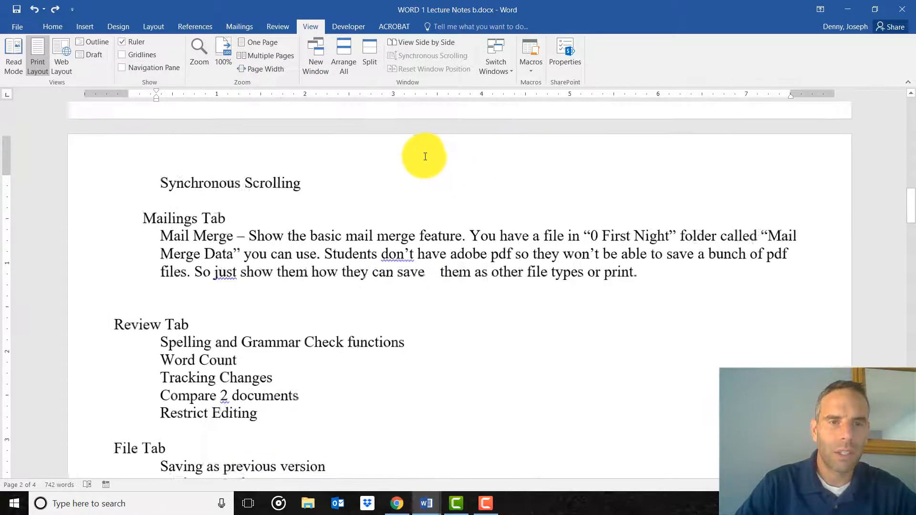
{"action": "scroll", "coordinate": [425, 157], "scroll_direction": "up", "scroll_amount": 1}
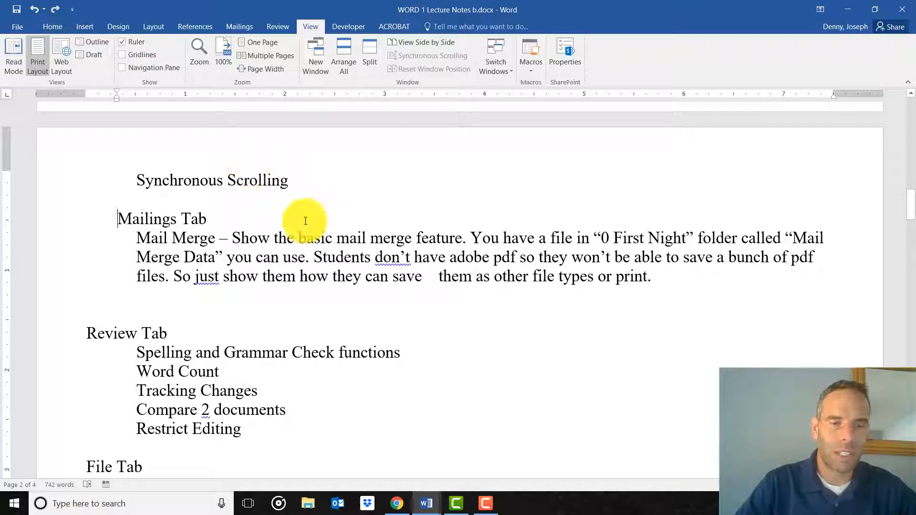
{"action": "scroll", "coordinate": [304, 221], "scroll_direction": "down", "scroll_amount": 2, "text": "ctrl"}
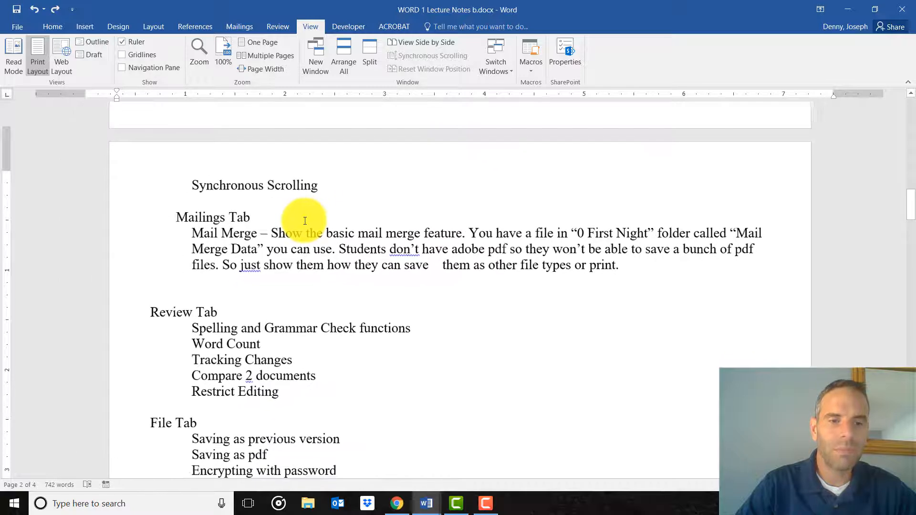
{"action": "scroll", "coordinate": [304, 221], "scroll_direction": "down", "scroll_amount": 4}
{"action": "scroll", "coordinate": [305, 221], "scroll_direction": "down", "scroll_amount": 5}
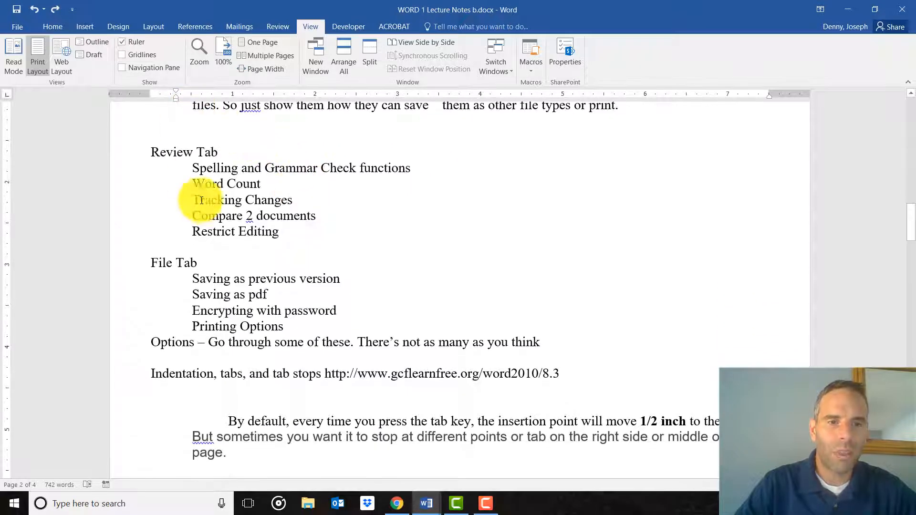
{"action": "scroll", "coordinate": [329, 229], "scroll_direction": "down", "scroll_amount": 1}
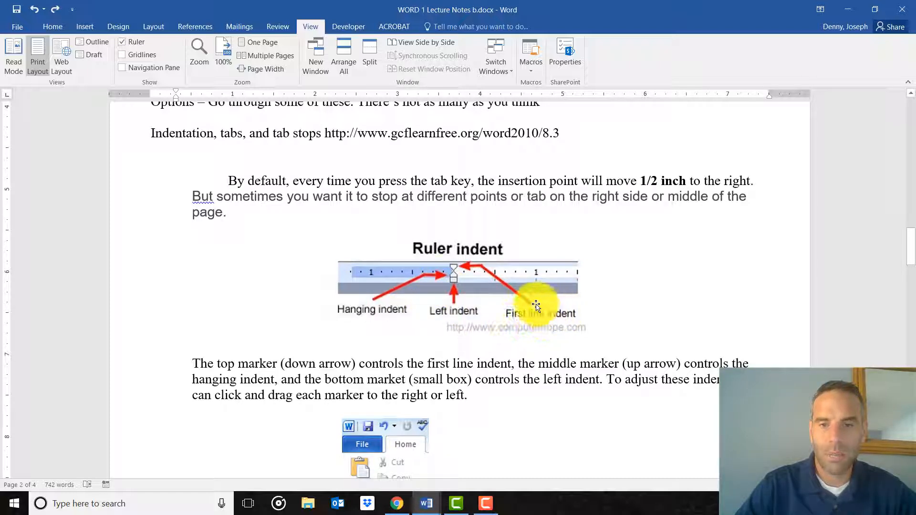
{"action": "scroll", "coordinate": [439, 293], "scroll_direction": "down", "scroll_amount": 1}
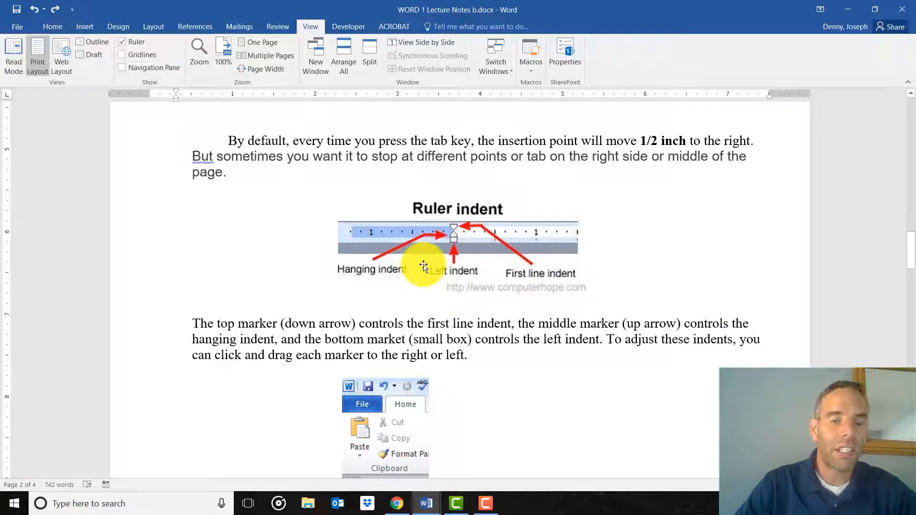
{"action": "scroll", "coordinate": [424, 266], "scroll_direction": "down", "scroll_amount": 5}
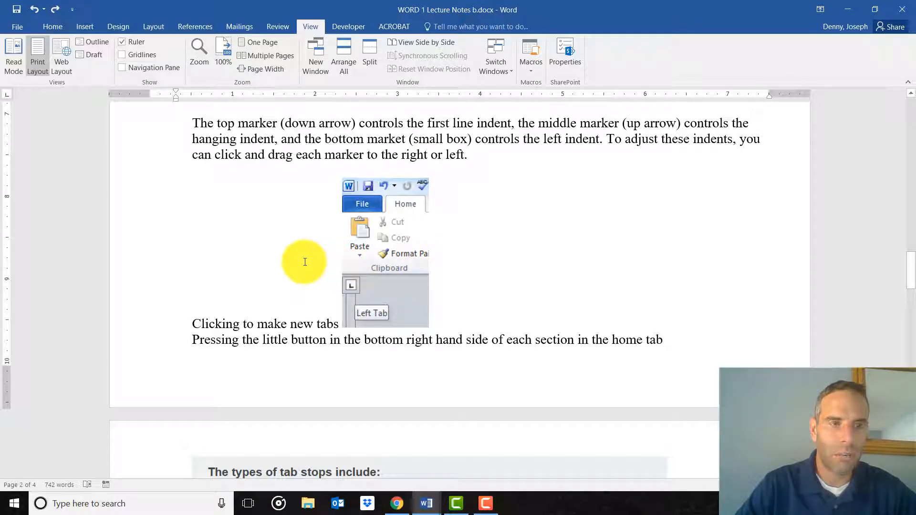
Cycle the tab selector beside the ruler through its types, and examine the list of tab stop types in the notes.
{"action": "left_click", "coordinate": [7, 95]}
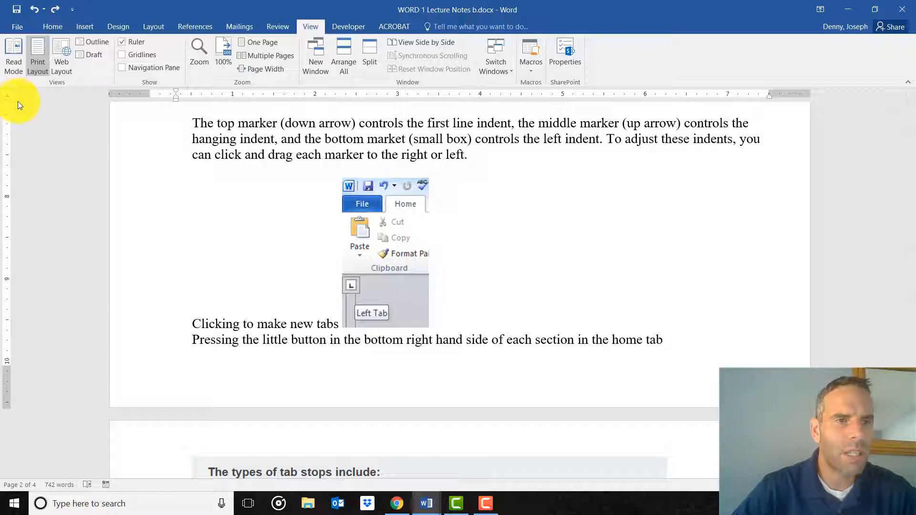
{"action": "left_click", "coordinate": [5, 95]}
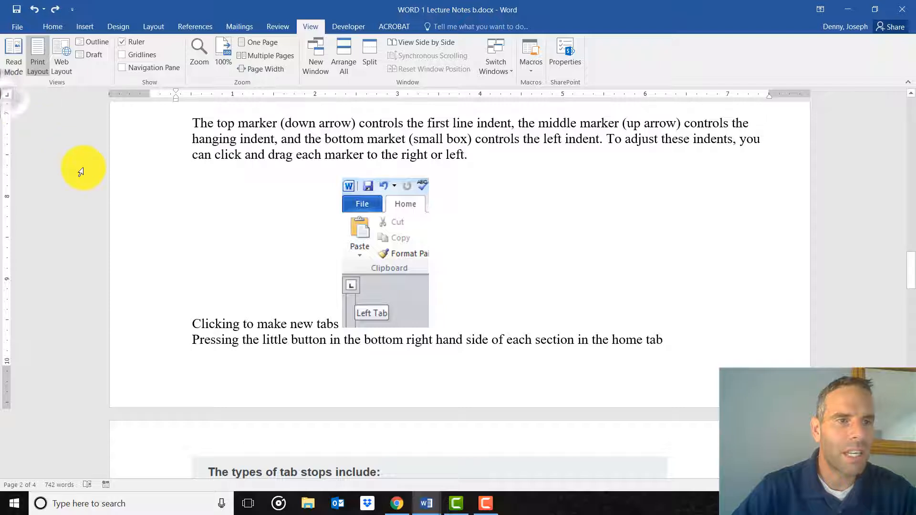
{"action": "left_click", "coordinate": [8, 99]}
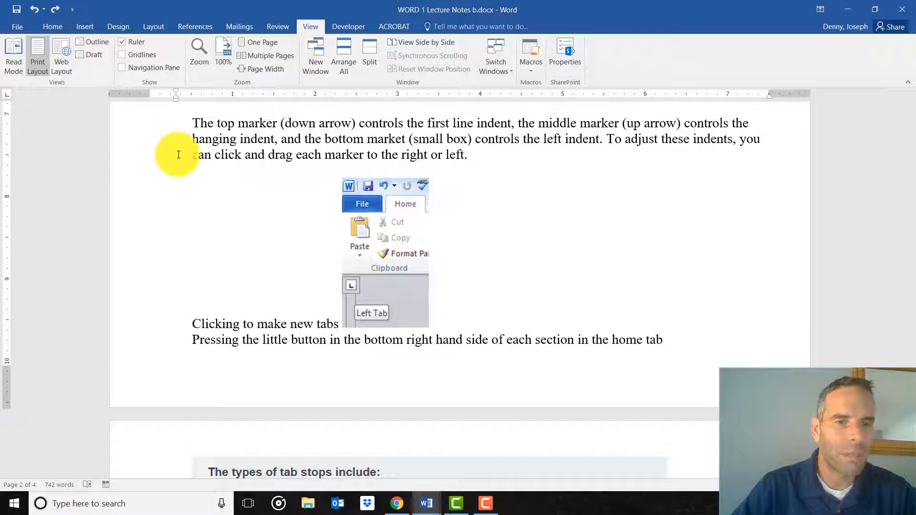
{"action": "scroll", "coordinate": [341, 295], "scroll_direction": "down", "scroll_amount": 5}
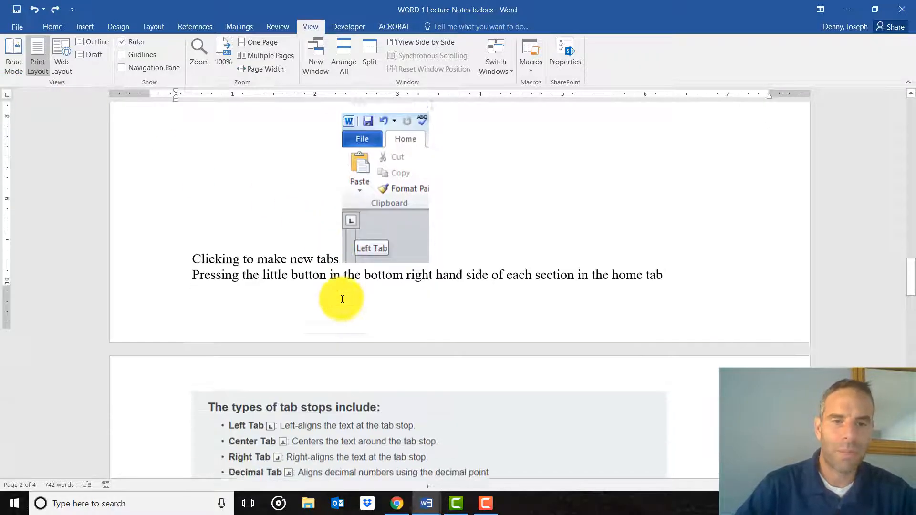
{"action": "scroll", "coordinate": [341, 299], "scroll_direction": "up", "scroll_amount": 3}
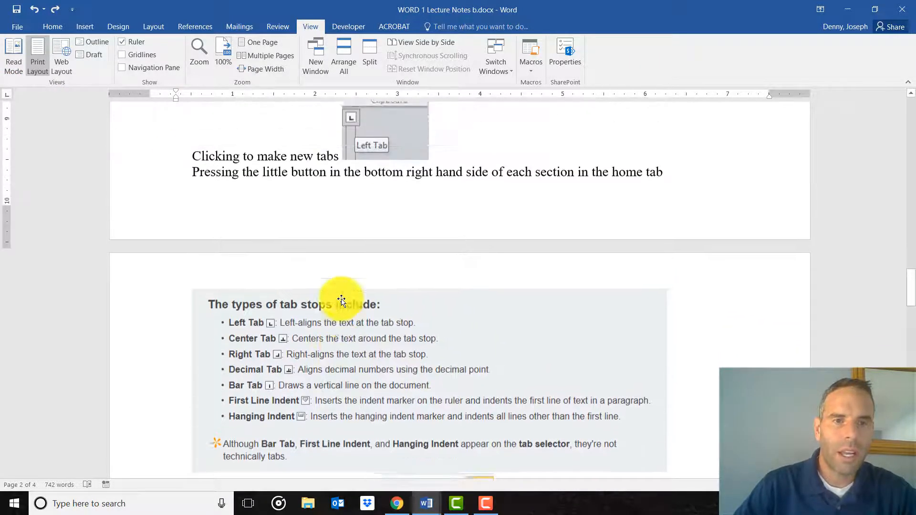
{"action": "scroll", "coordinate": [341, 300], "scroll_direction": "down", "scroll_amount": 4}
{"action": "scroll", "coordinate": [341, 300], "scroll_direction": "up", "scroll_amount": 1}
{"action": "scroll", "coordinate": [341, 300], "scroll_direction": "up", "scroll_amount": 1}
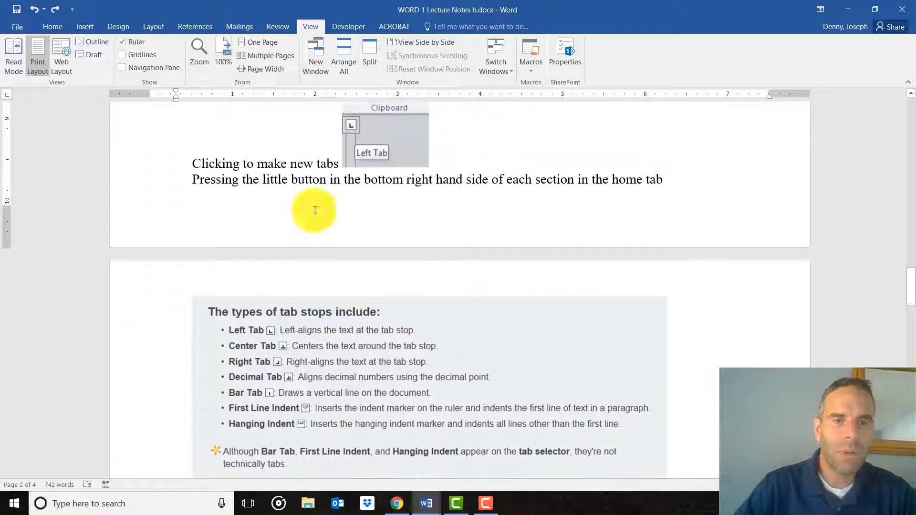
Indent the "Pressing the little button" line in half-inch increments until its first line starts at the 2.5-inch ruler mark.
{"action": "left_click", "coordinate": [187, 183]}
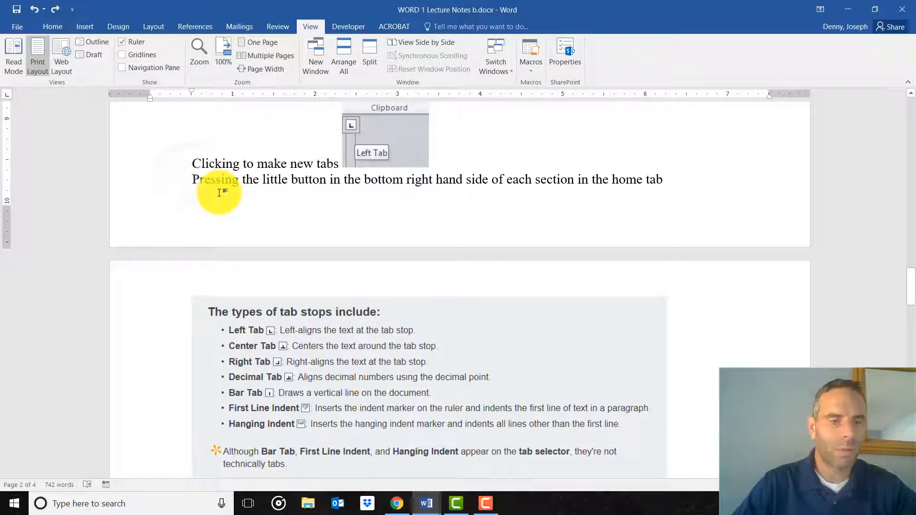
{"action": "key", "text": "Tab"}
{"action": "key", "text": "Tab"}
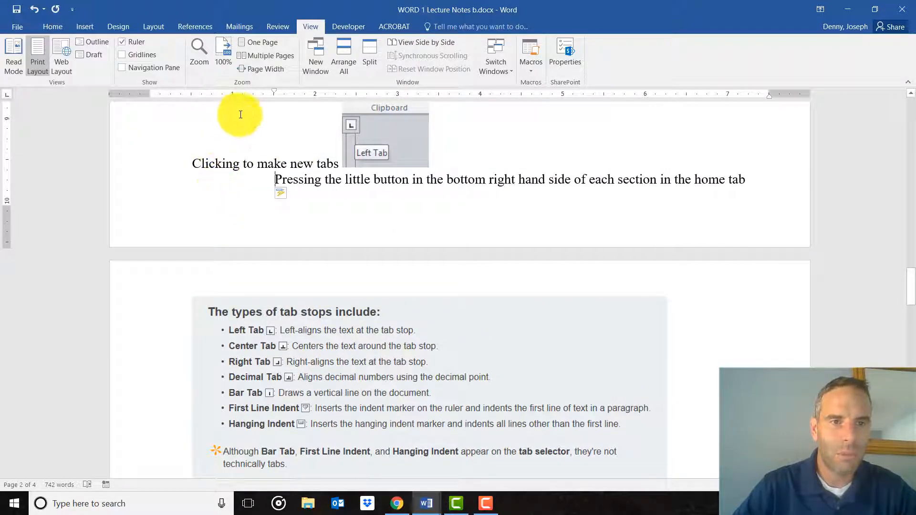
{"action": "key", "text": "Tab"}
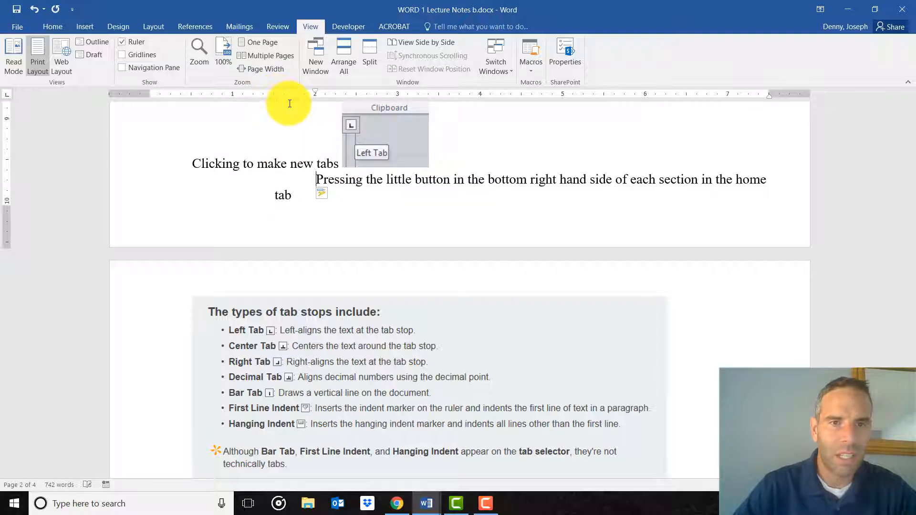
{"action": "key", "text": "Tab"}
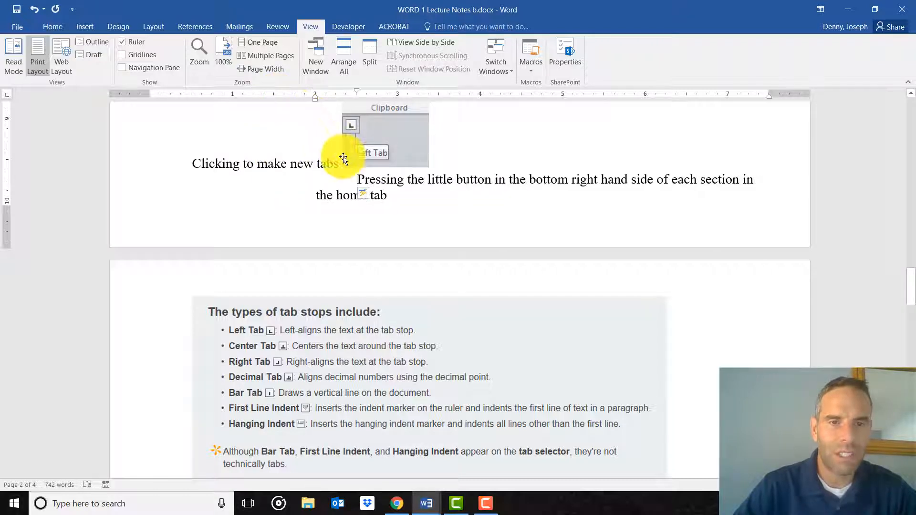
{"action": "key", "text": "Tab"}
{"action": "key", "text": "BackSpace"}
{"action": "key", "text": "BackSpace"}
{"action": "key", "text": "BackSpace"}
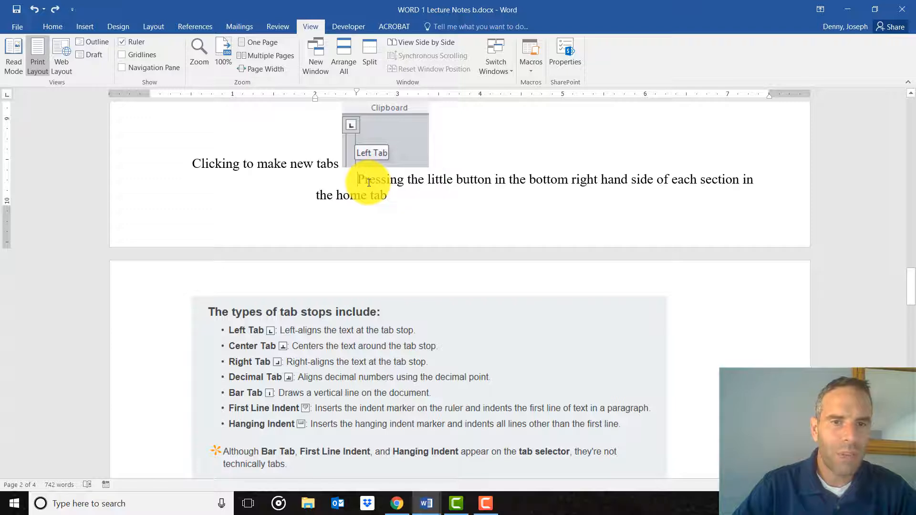
Clear the added indents from the "Pressing the little button" line and tab its start to a new left tab stop at about 1.25 inches.
{"action": "key", "text": "BackSpace"}
{"action": "key", "text": "BackSpace"}
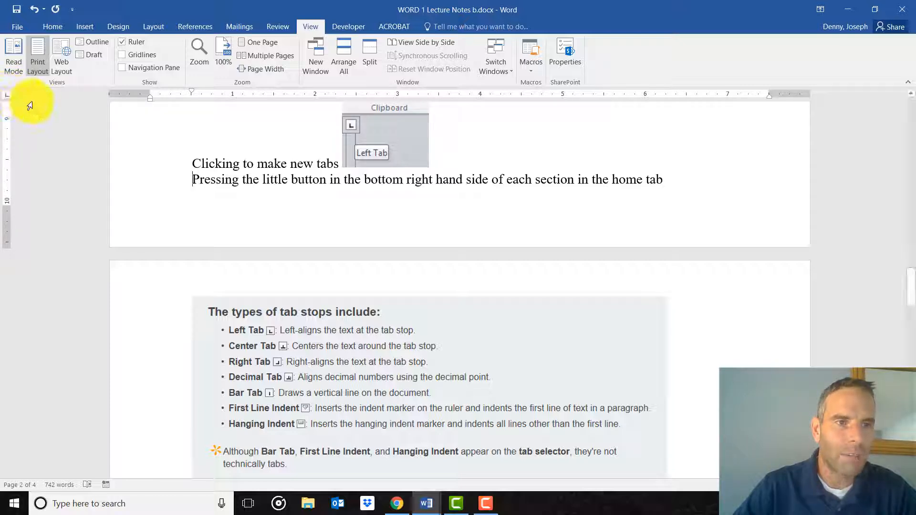
{"action": "left_click", "coordinate": [253, 95]}
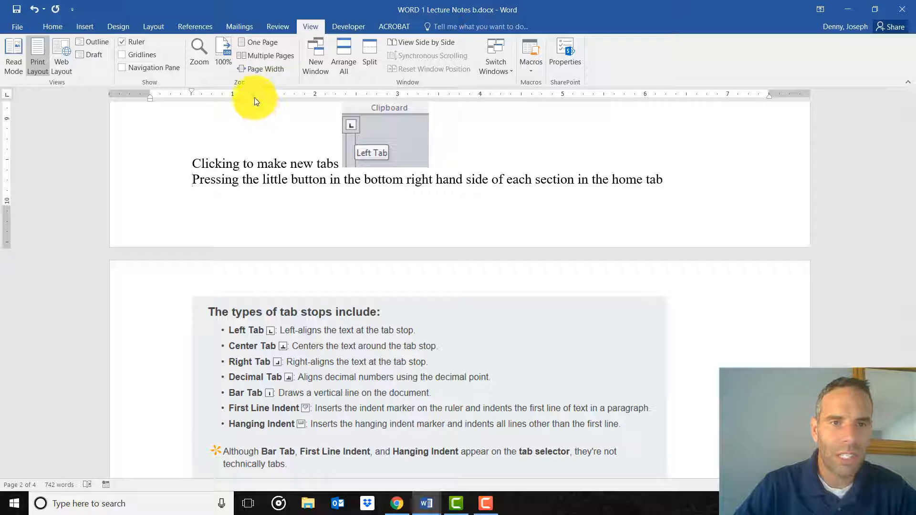
{"action": "left_click", "coordinate": [192, 175]}
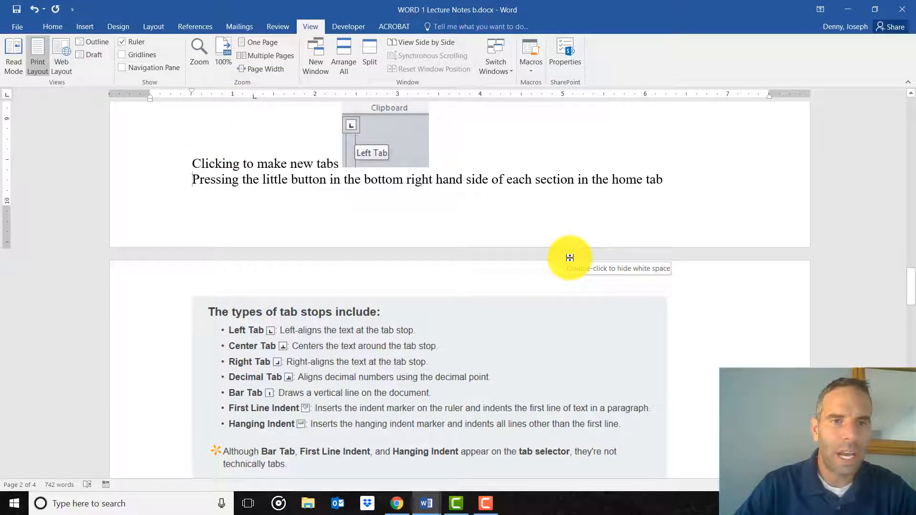
{"action": "key", "text": "Tab"}
{"action": "scroll", "coordinate": [288, 139], "scroll_direction": "down", "scroll_amount": 4}
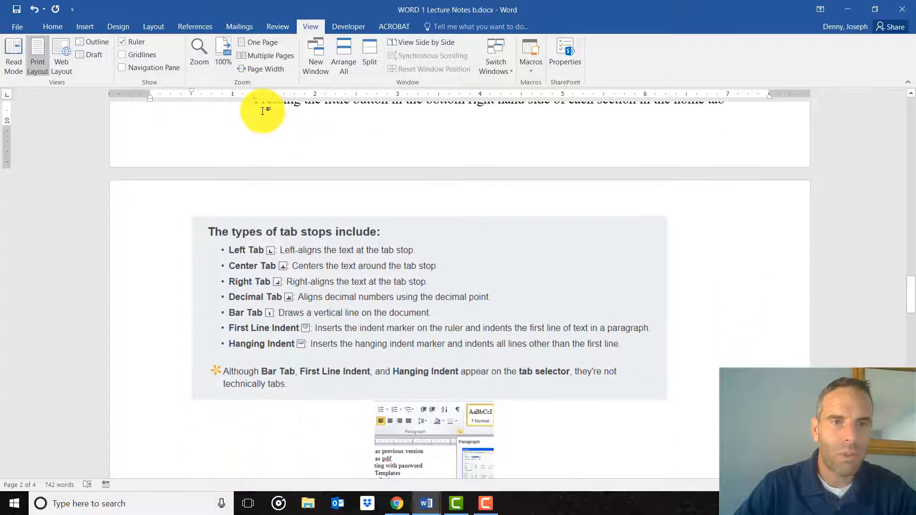
Add a second left tab stop at about 3.6 inches and tab the text from "the little button" onward to it.
{"action": "left_click", "coordinate": [253, 99]}
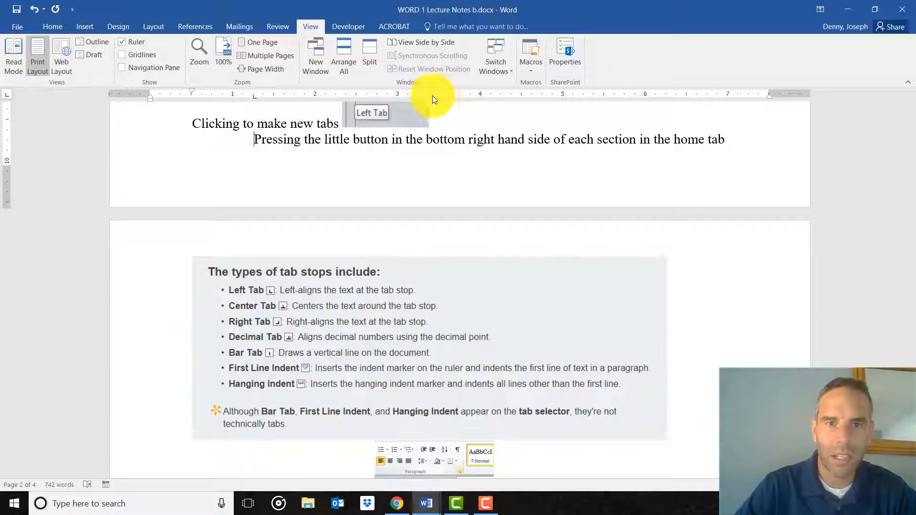
{"action": "left_click", "coordinate": [448, 95]}
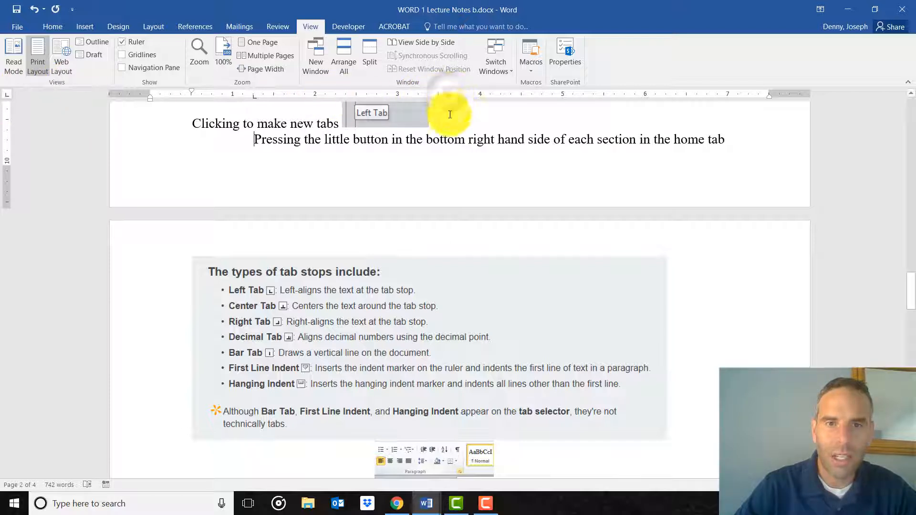
{"action": "left_click", "coordinate": [305, 139]}
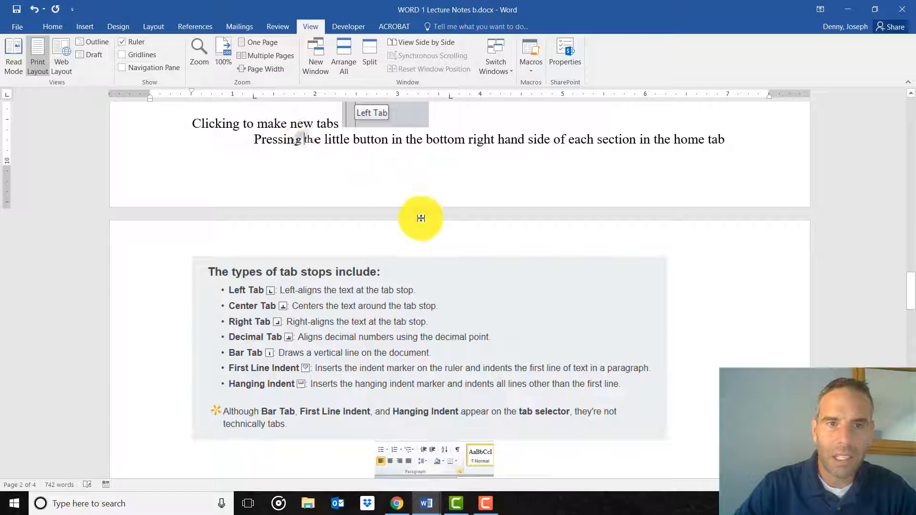
{"action": "key", "text": "Tab"}
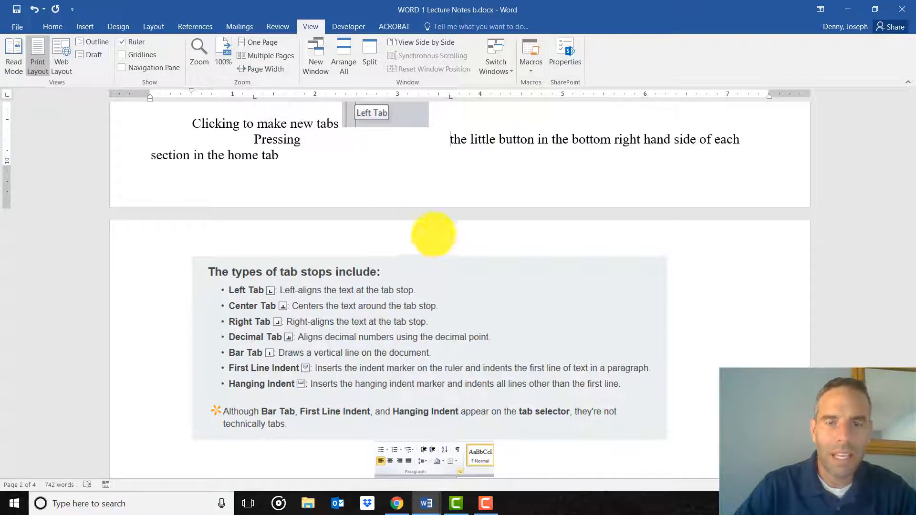
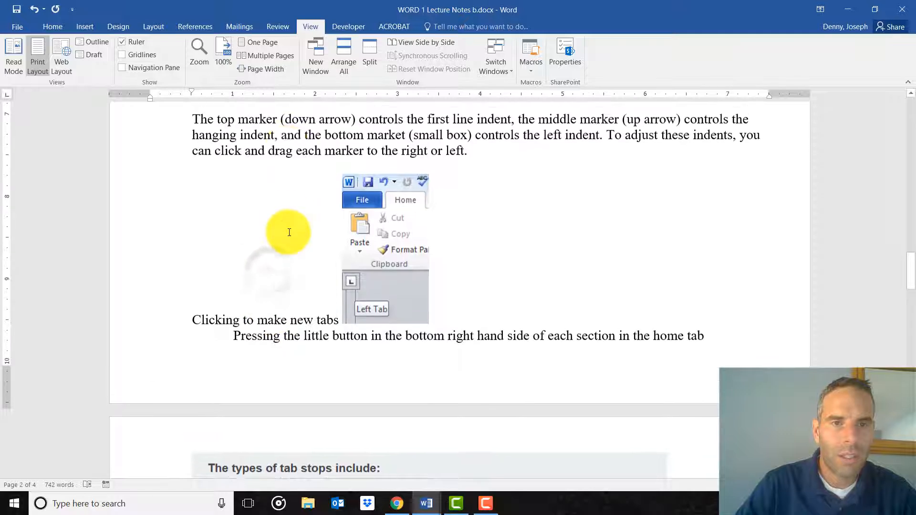
Set a left tab stop at about 1.6 inches for the indent marker description, and compare its ruler with that of the "Pressing the little button" line.
{"action": "left_click", "coordinate": [296, 131]}
{"action": "left_click", "coordinate": [285, 95]}
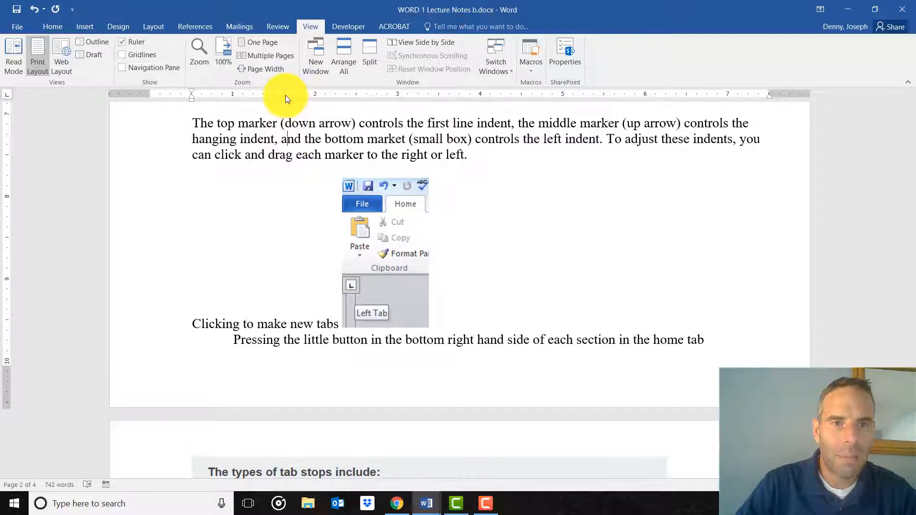
{"action": "left_click", "coordinate": [294, 340]}
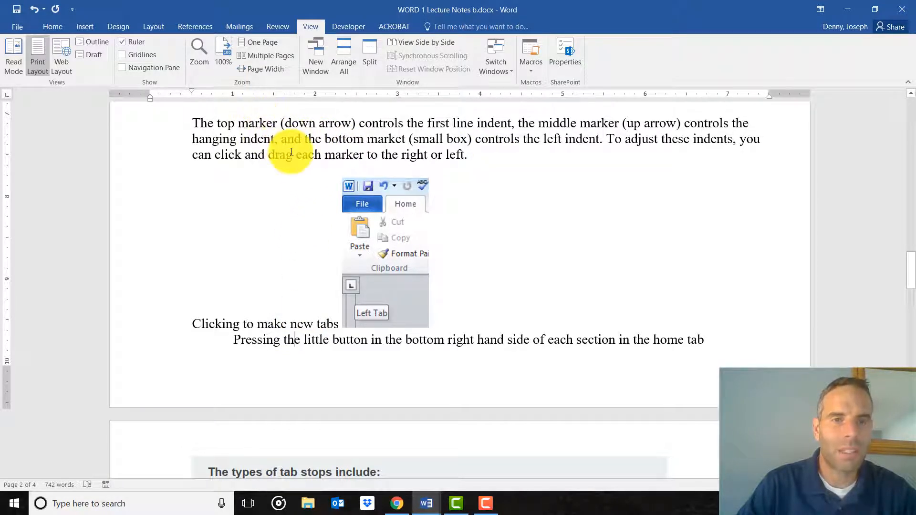
{"action": "scroll", "coordinate": [286, 143], "scroll_direction": "up", "scroll_amount": 1}
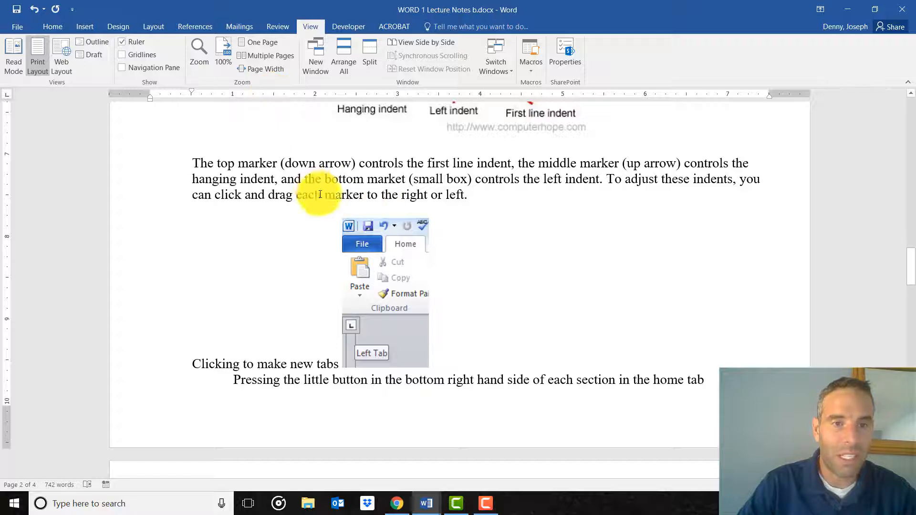
{"action": "left_click_drag", "start_coordinate": [480, 198], "coordinate": [272, 116]}
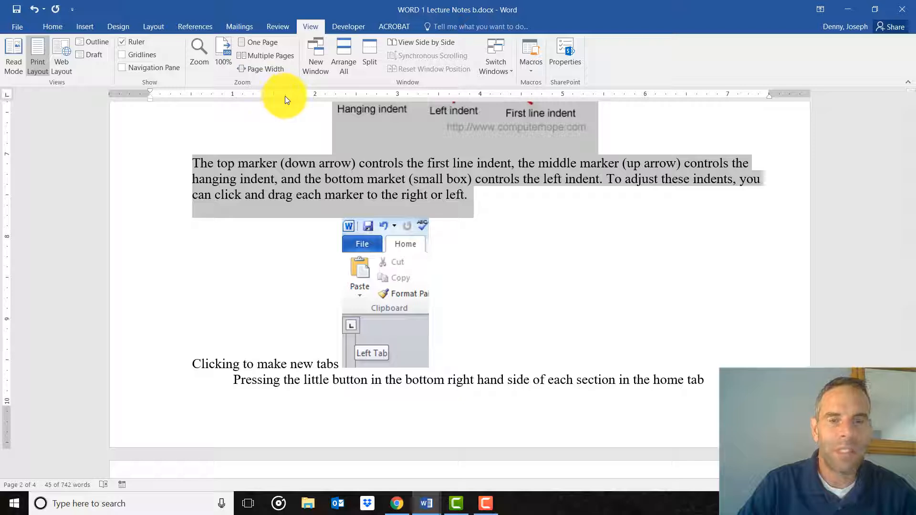
{"action": "left_click", "coordinate": [300, 165]}
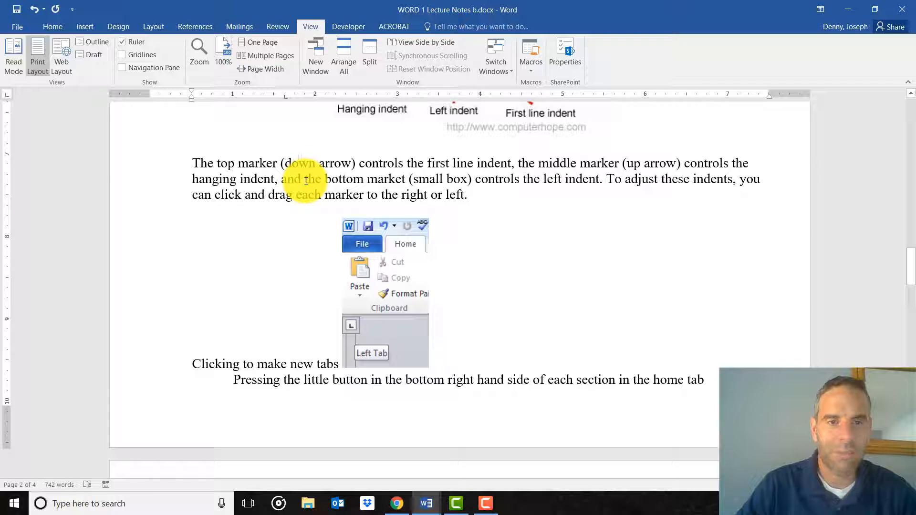
{"action": "scroll", "coordinate": [306, 181], "scroll_direction": "down", "scroll_amount": 3}
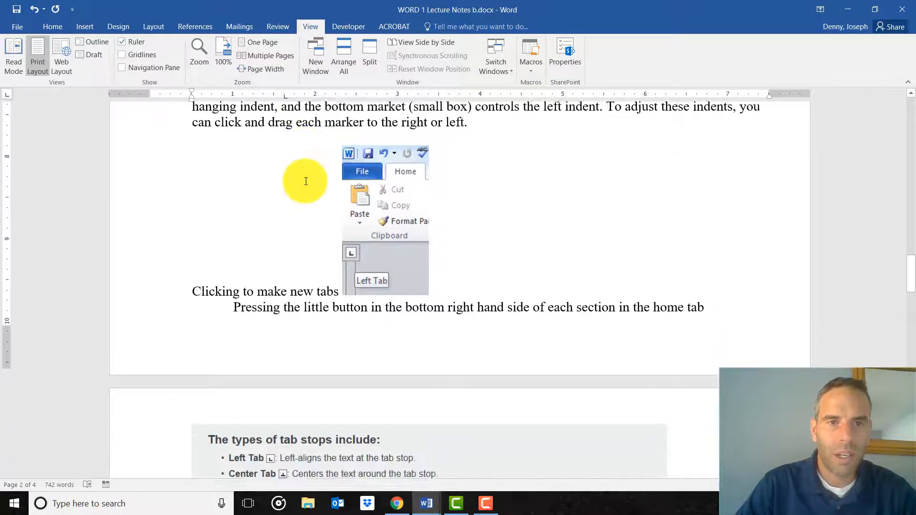
{"action": "scroll", "coordinate": [305, 182], "scroll_direction": "up", "scroll_amount": 2}
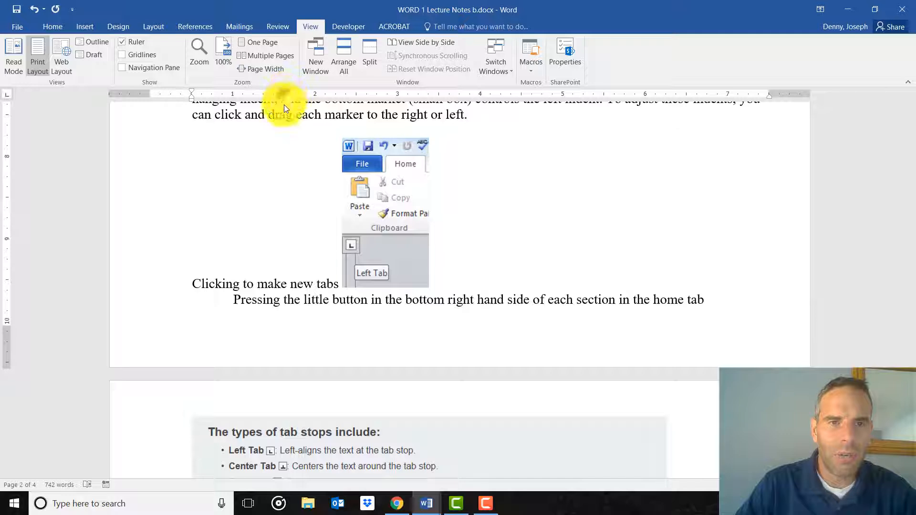
{"action": "scroll", "coordinate": [285, 105], "scroll_direction": "up", "scroll_amount": 1}
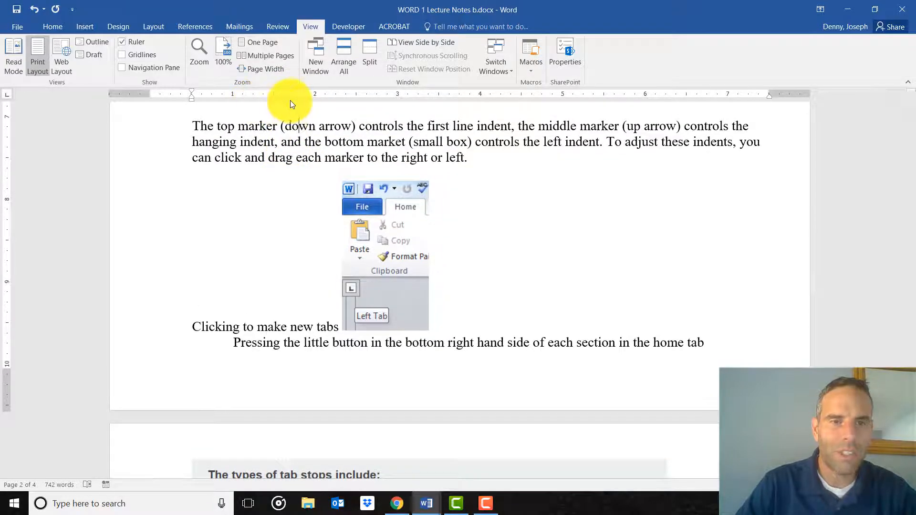
Below the paragraph about tab stop leaders, add the lines Mustang, Corvette and Honda.
{"action": "scroll", "coordinate": [291, 208], "scroll_direction": "down", "scroll_amount": 6}
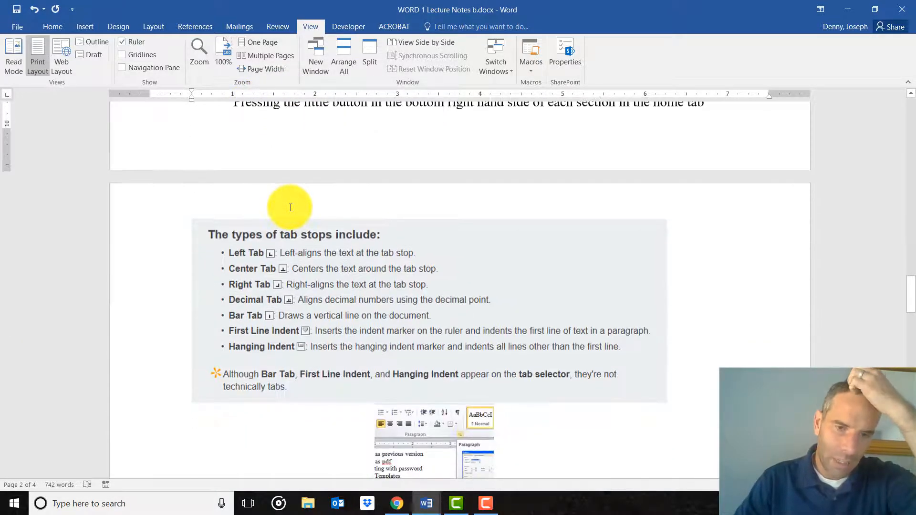
{"action": "scroll", "coordinate": [290, 207], "scroll_direction": "down", "scroll_amount": 6}
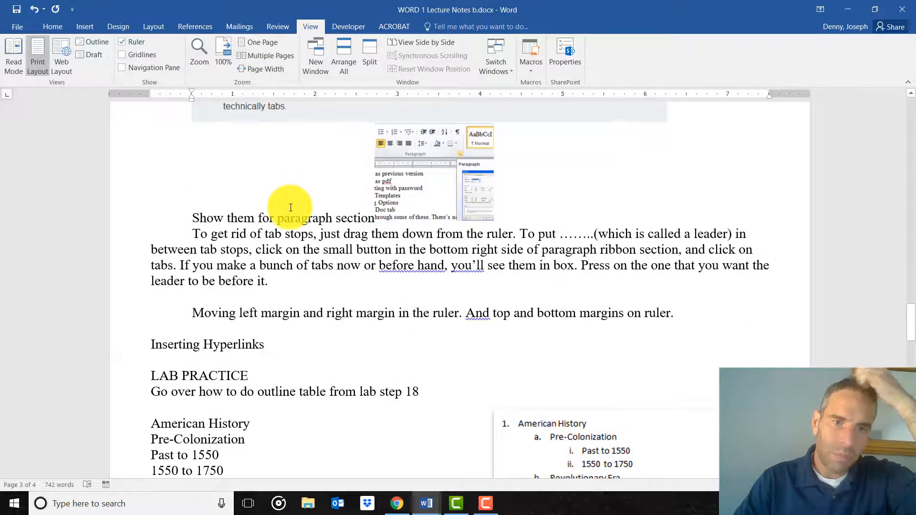
{"action": "scroll", "coordinate": [288, 229], "scroll_direction": "up", "scroll_amount": 1}
{"action": "scroll", "coordinate": [315, 215], "scroll_direction": "up", "scroll_amount": 2}
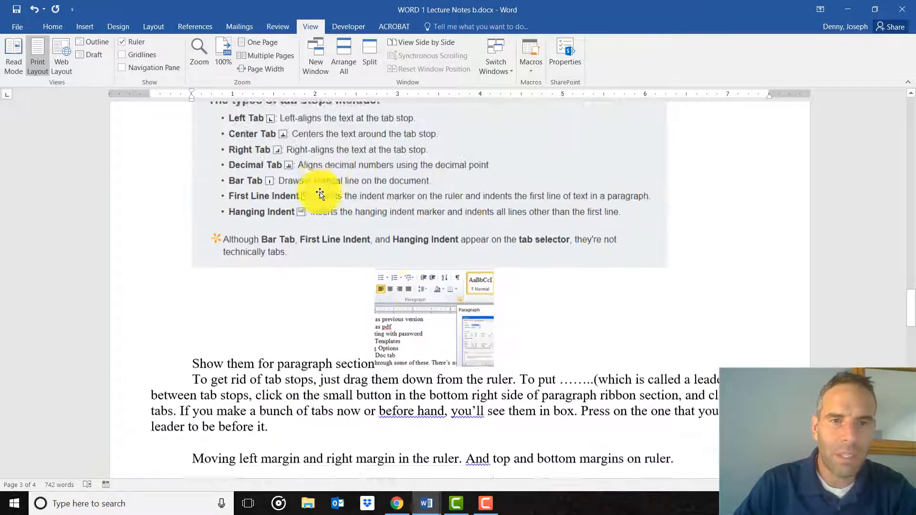
{"action": "scroll", "coordinate": [318, 196], "scroll_direction": "down", "scroll_amount": 2}
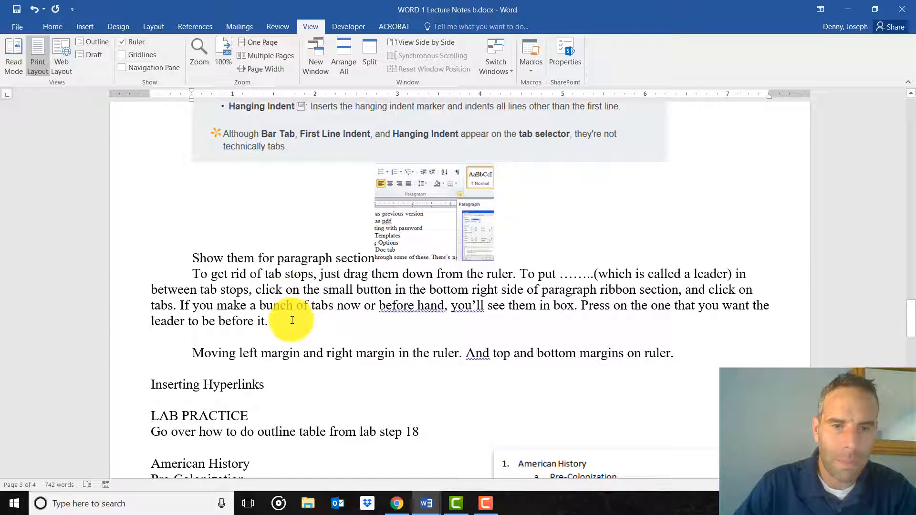
{"action": "left_click", "coordinate": [292, 320]}
{"action": "key", "text": "Return"}
{"action": "key", "text": "Return"}
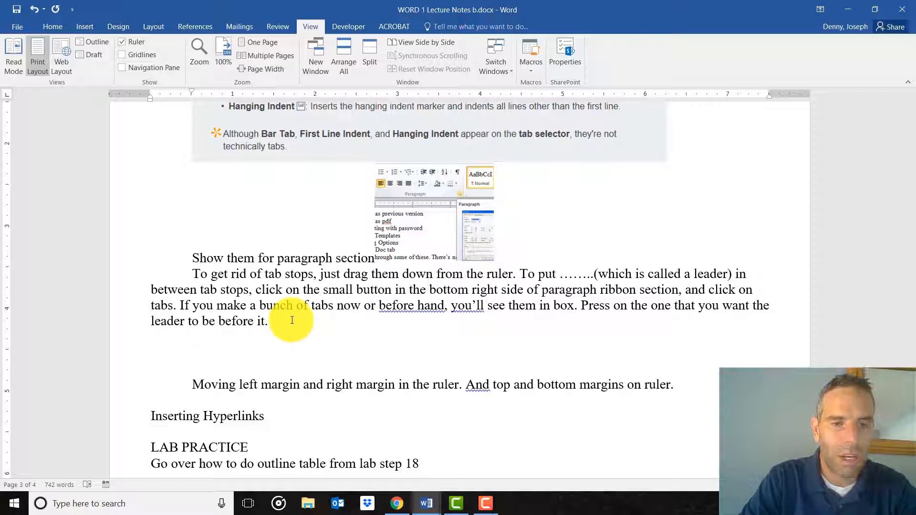
{"action": "key", "text": "Return"}
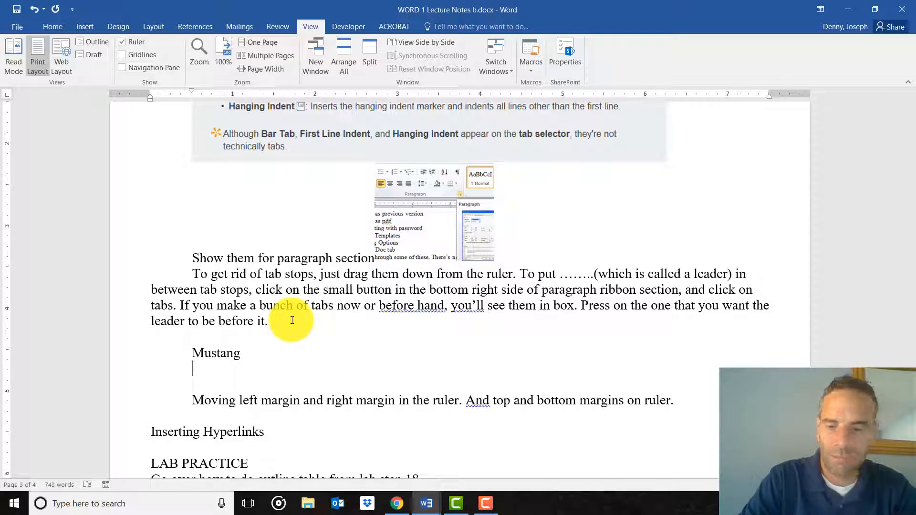
{"action": "type", "text": "Corvette"}
{"action": "key", "text": "Return"}
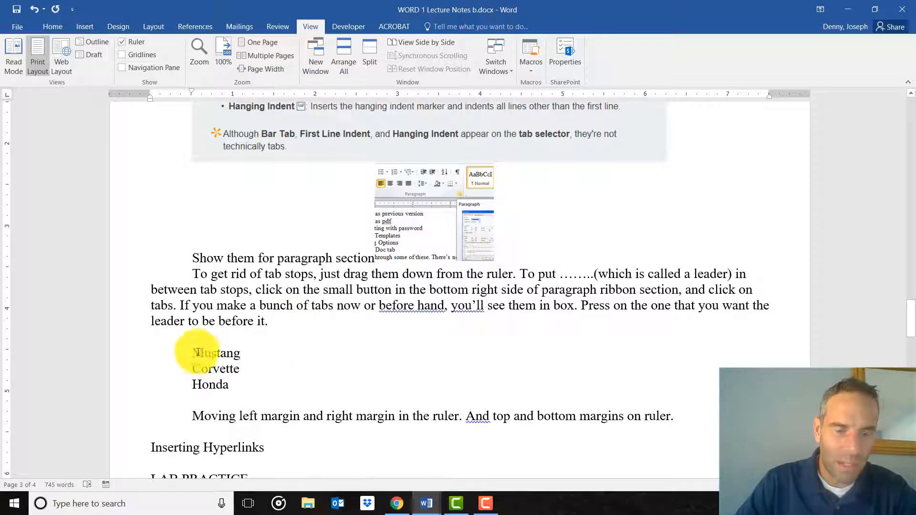
Place a left tab stop at about 2.25 inches for the Mustang line and tab the word to it.
{"action": "scroll", "coordinate": [231, 315], "scroll_direction": "down", "scroll_amount": 4}
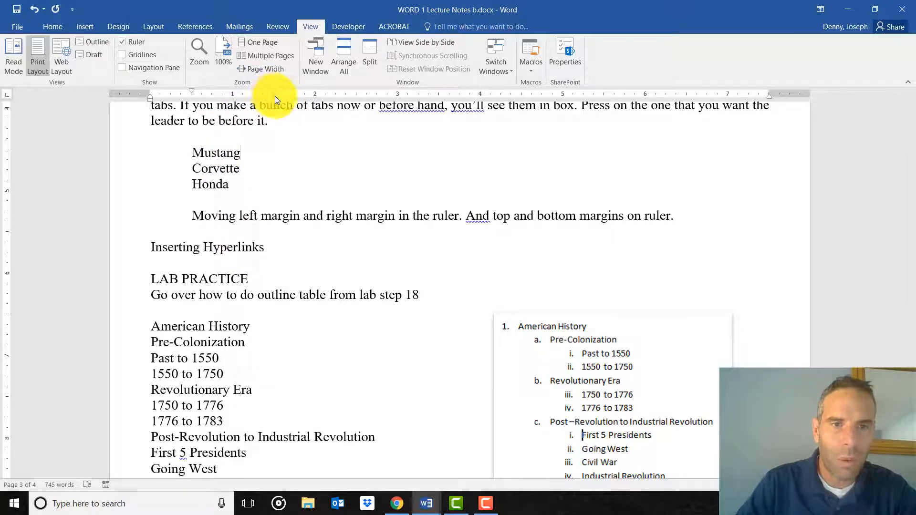
{"action": "left_click_drag", "start_coordinate": [275, 98], "coordinate": [335, 100]}
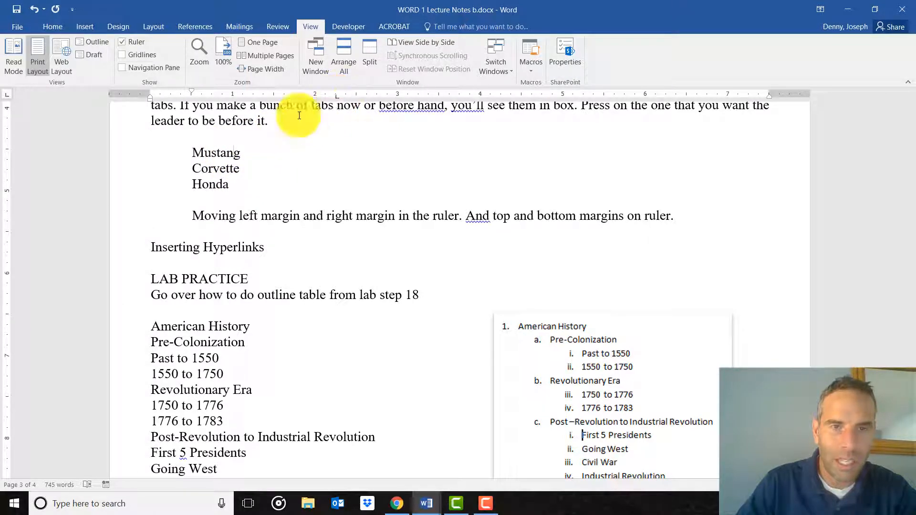
{"action": "left_click", "coordinate": [193, 153]}
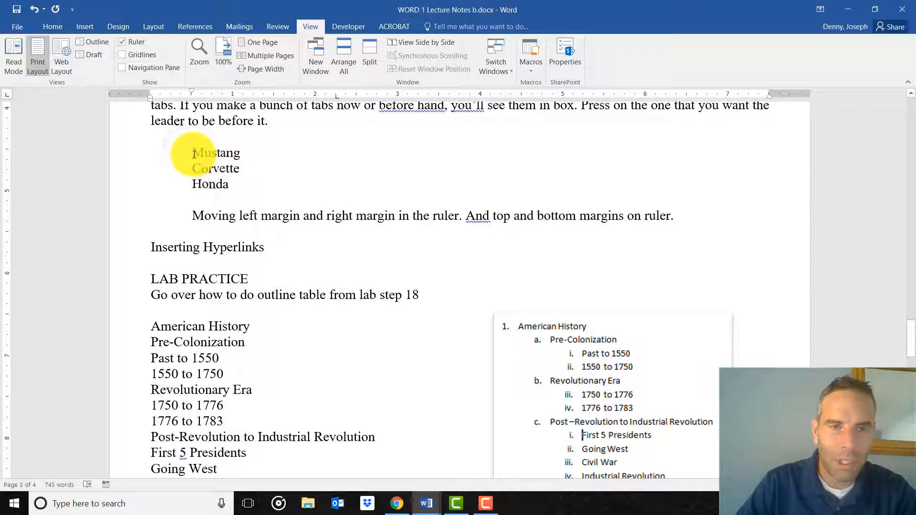
{"action": "key", "text": "Tab"}
{"action": "scroll", "coordinate": [342, 103], "scroll_direction": "down", "scroll_amount": 1}
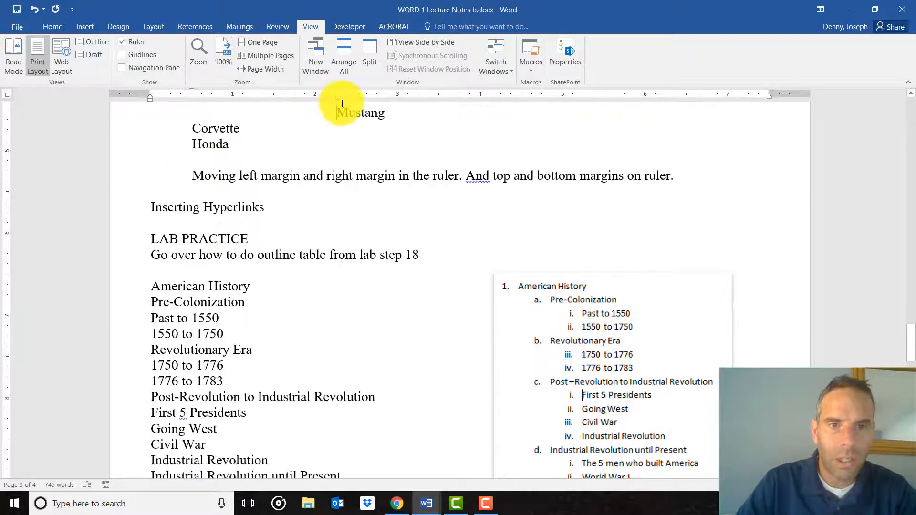
Try to line up Corvette with Mustang using default half-inch indents, and remove those indents again.
{"action": "left_click", "coordinate": [193, 129]}
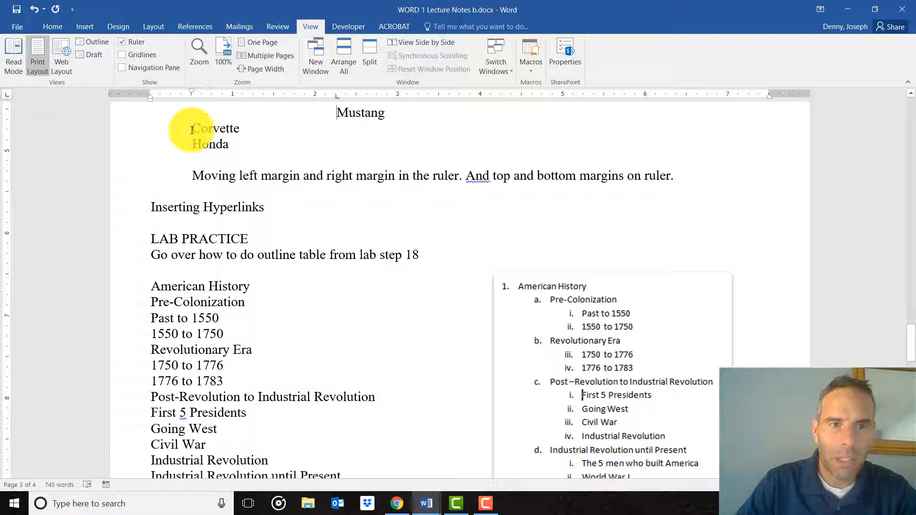
{"action": "key", "text": "Tab"}
{"action": "key", "text": "Tab"}
{"action": "key", "text": "Tab"}
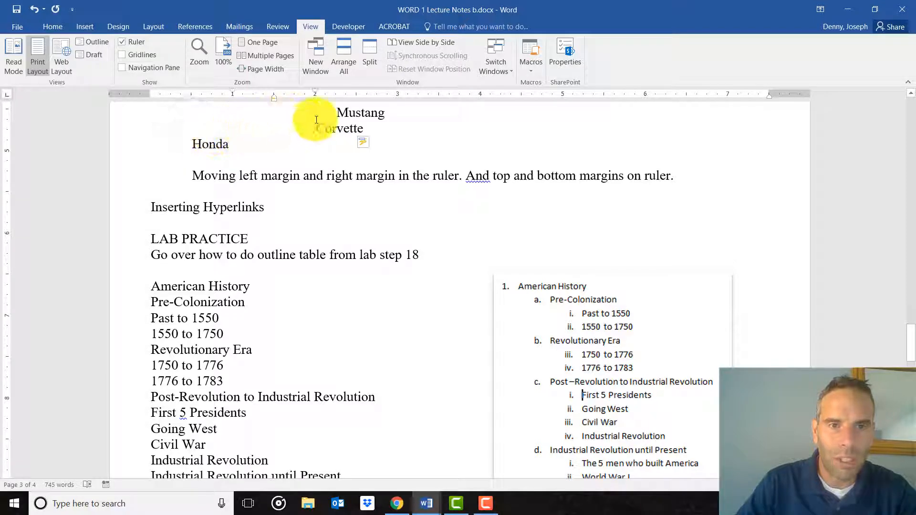
{"action": "key", "text": "Tab"}
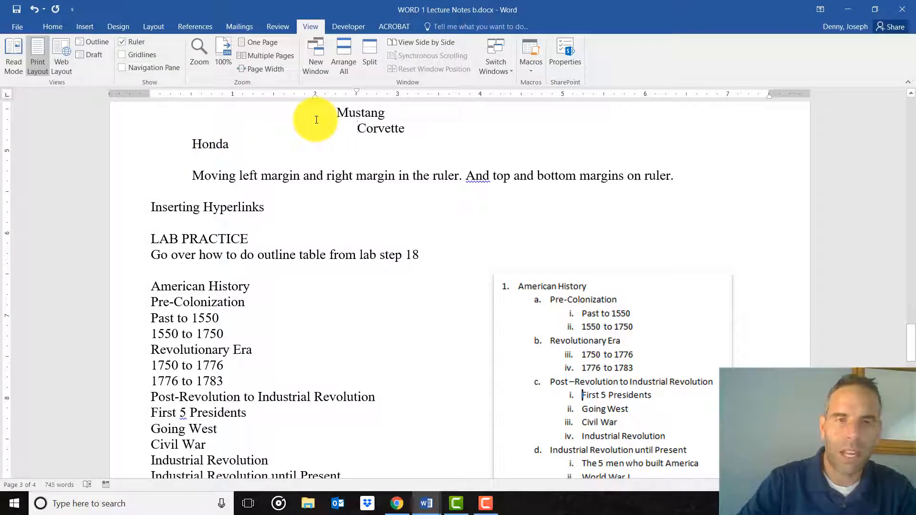
{"action": "key", "text": "BackSpace"}
{"action": "key", "text": "BackSpace"}
{"action": "key", "text": "BackSpace"}
{"action": "key", "text": "BackSpace"}
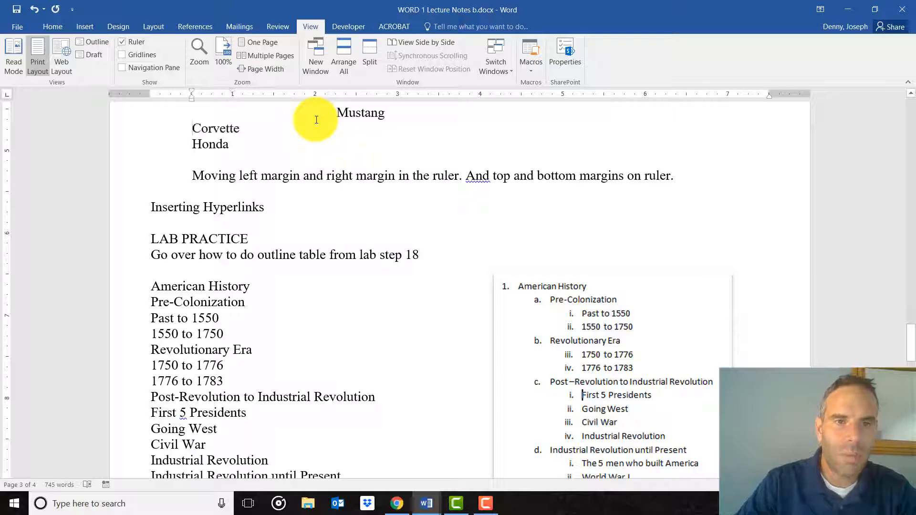
Set a left tab stop at about 2.25 inches for both the Corvette and Honda lines, and tab the word Corvette across.
{"action": "left_click_drag", "start_coordinate": [235, 144], "coordinate": [192, 127]}
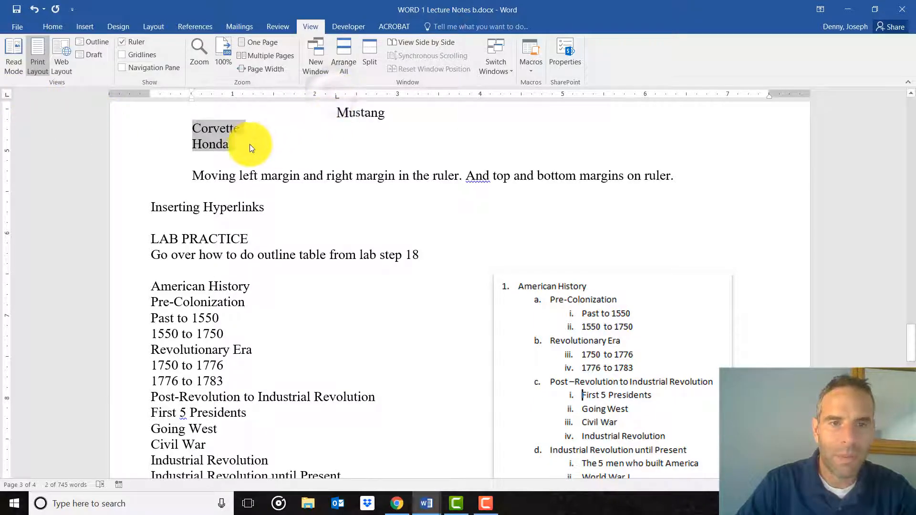
{"action": "left_click", "coordinate": [224, 132]}
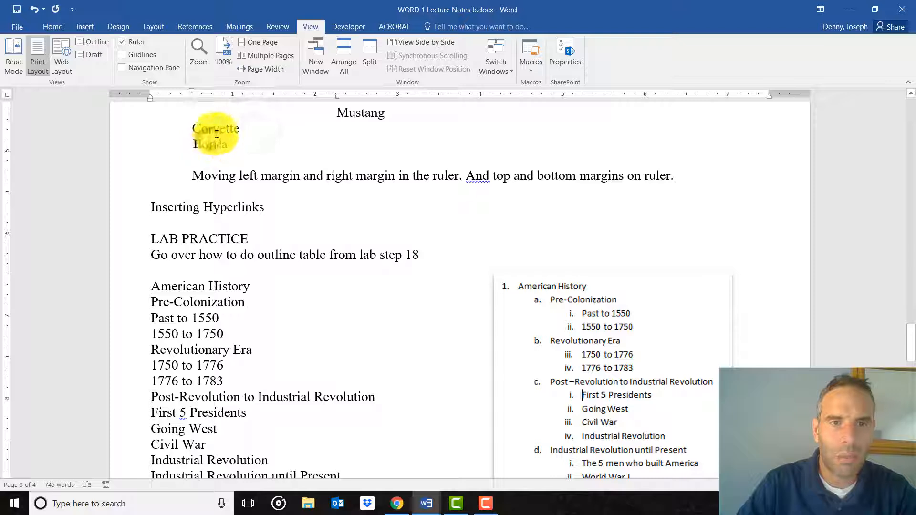
{"action": "left_click", "coordinate": [194, 133]}
{"action": "key", "text": "Tab"}
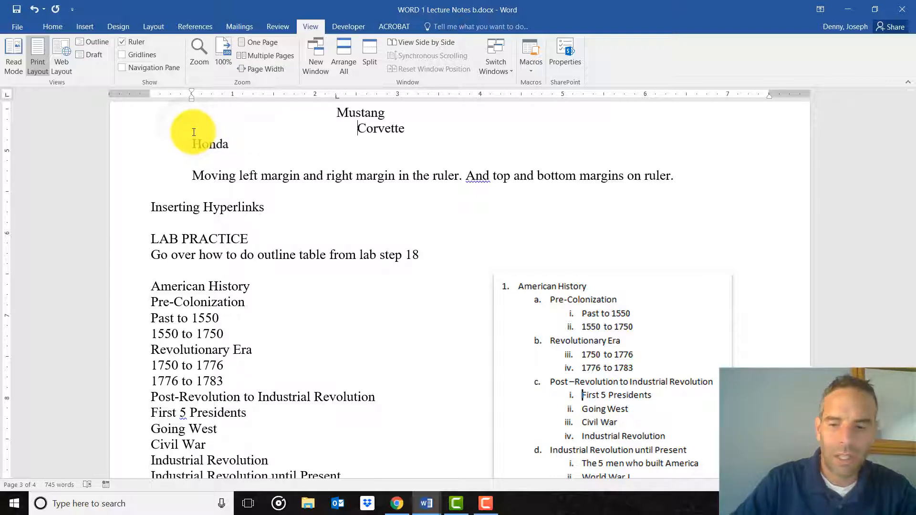
Tab Honda across to its stop at about 2.25 inches and enter 30k, 50k and 21450 beside the three car names.
{"action": "left_click", "coordinate": [193, 143]}
{"action": "key", "text": "Tab"}
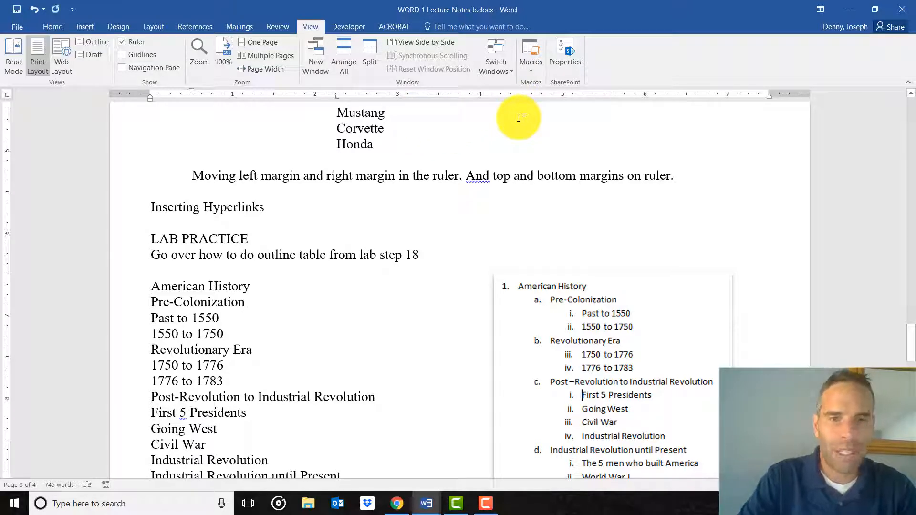
{"action": "left_click", "coordinate": [519, 118]}
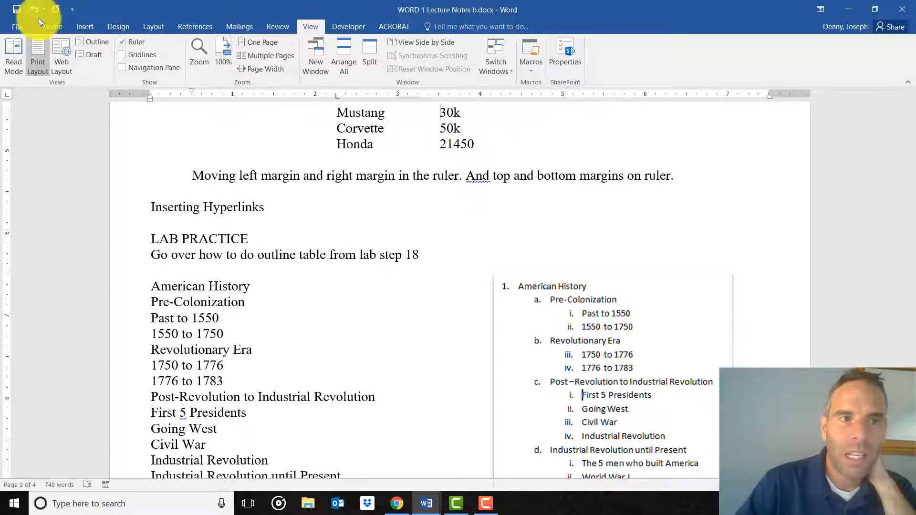
Set a right tab stop at about 4.25 inches on all three car lines, and delete the existing tabs before 30k.
{"action": "left_click", "coordinate": [46, 27]}
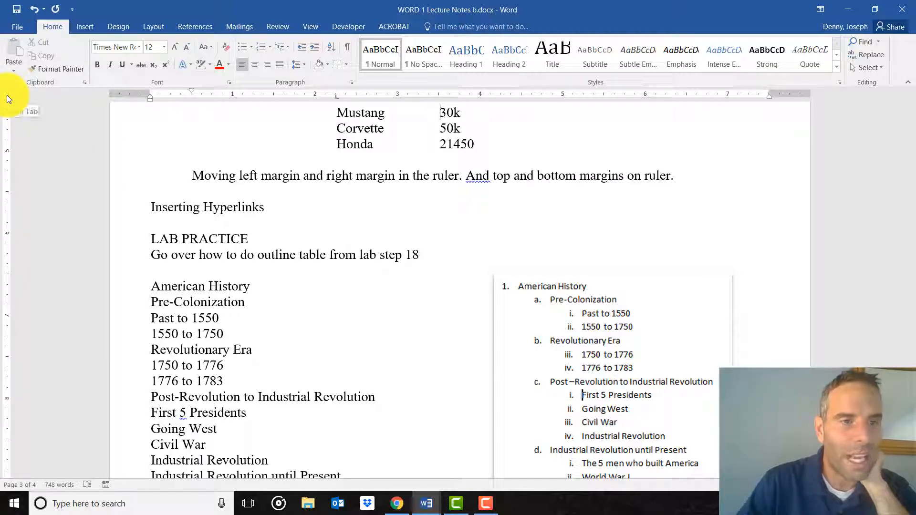
{"action": "left_click", "coordinate": [500, 97]}
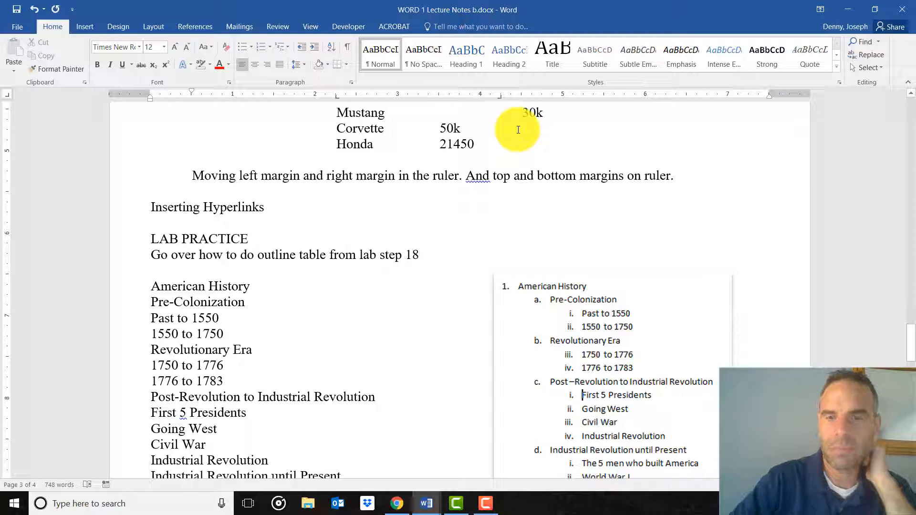
{"action": "key", "text": "BackSpace"}
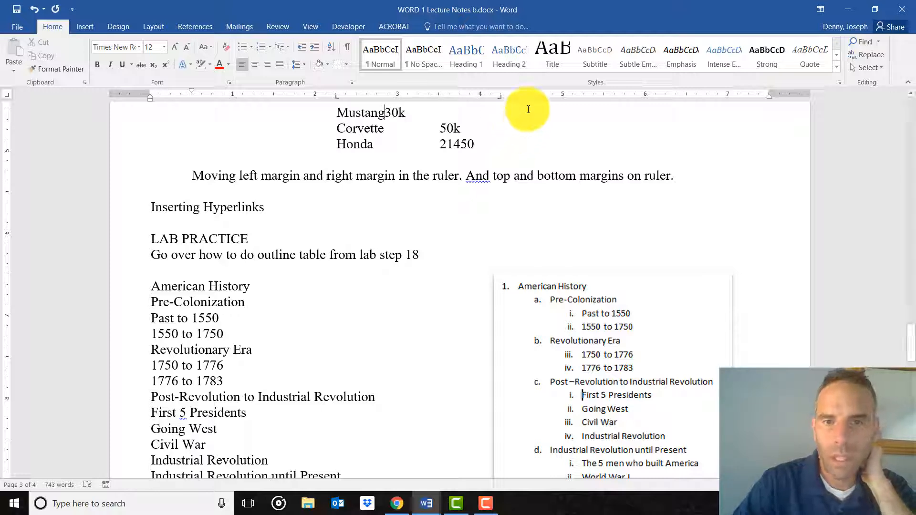
{"action": "left_click", "coordinate": [466, 128]}
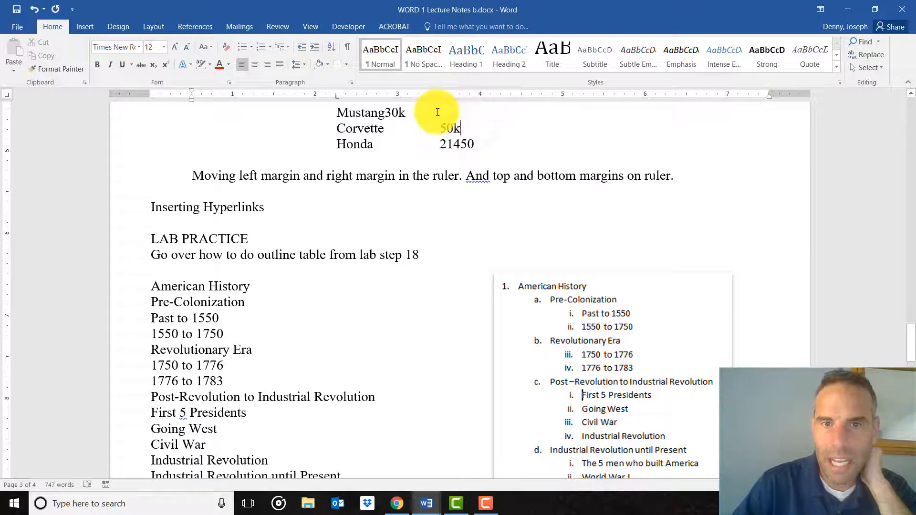
{"action": "left_click_drag", "start_coordinate": [477, 144], "coordinate": [347, 131]}
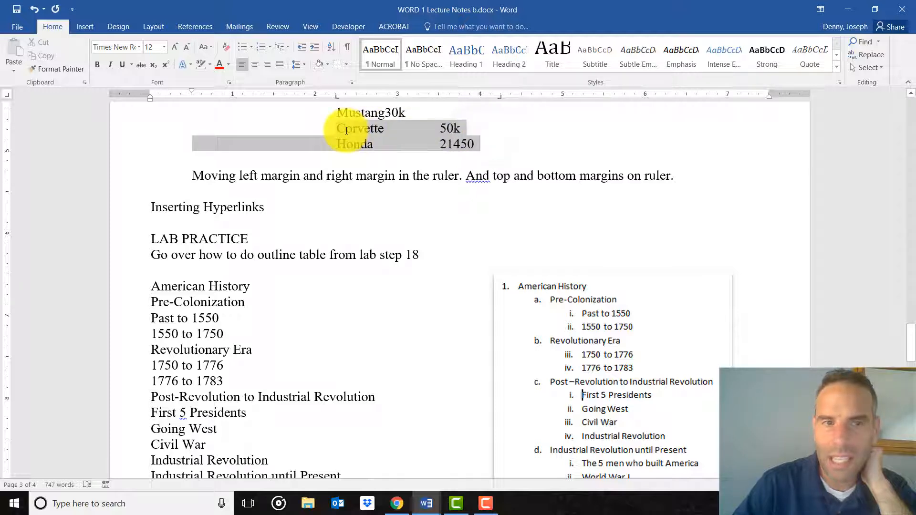
{"action": "left_click", "coordinate": [499, 96]}
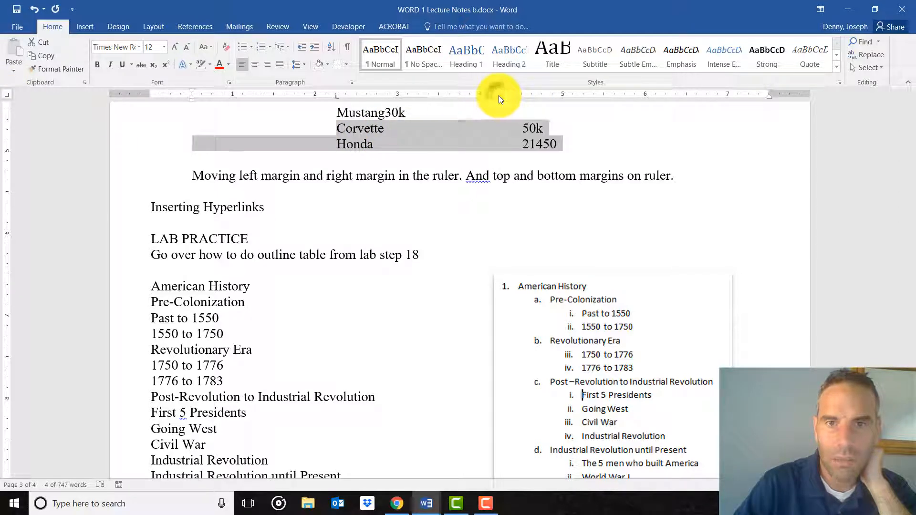
Delete the existing tabs before 50k and 21450 in the Corvette and Honda lines.
{"action": "left_click", "coordinate": [488, 129]}
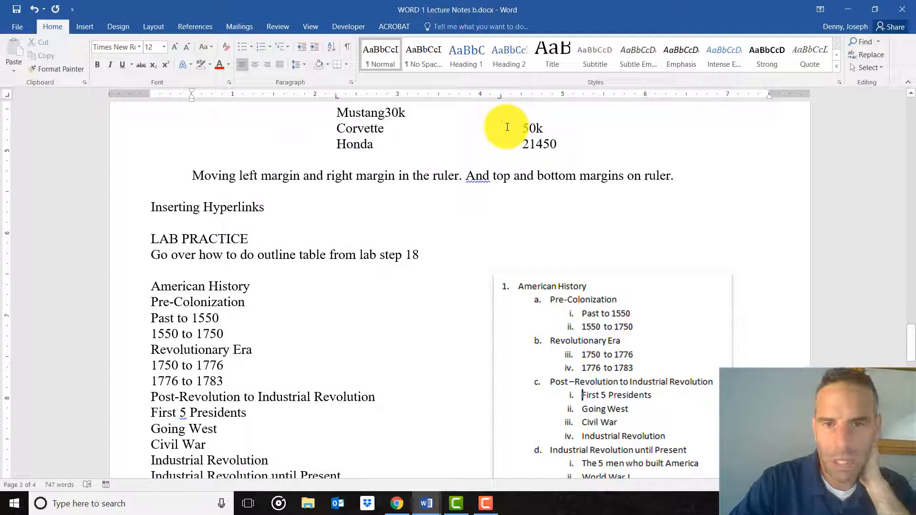
{"action": "key", "text": "BackSpace"}
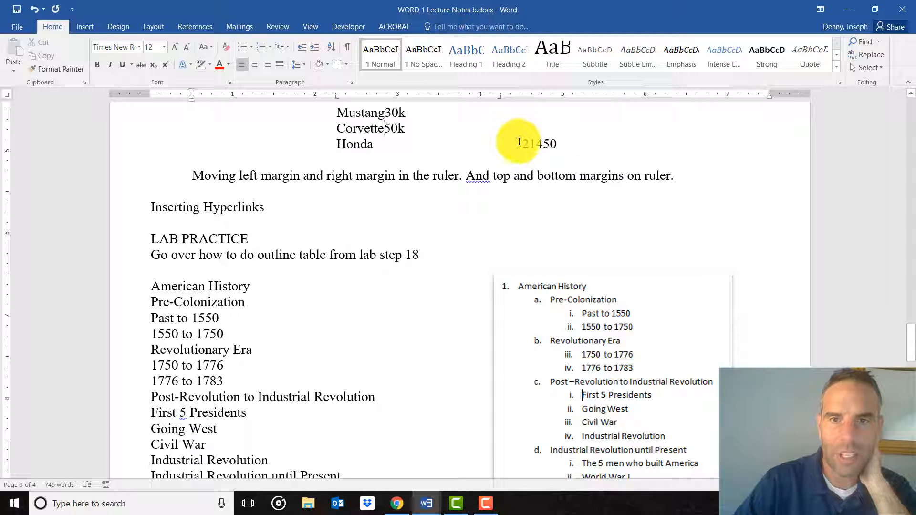
{"action": "left_click", "coordinate": [519, 141]}
{"action": "key", "text": "BackSpace"}
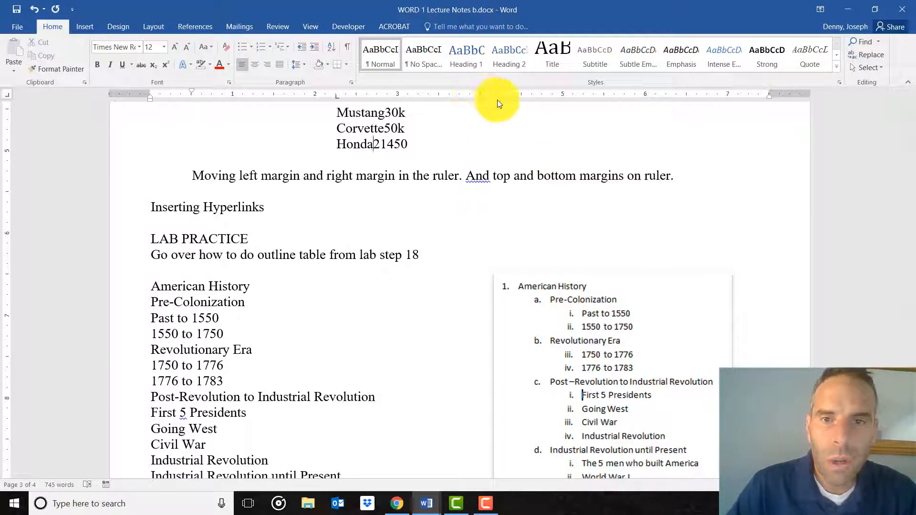
Tab the prices 30k, 50k and 21450 across to the right tab stop at about 4.25 inches.
{"action": "left_click", "coordinate": [386, 113]}
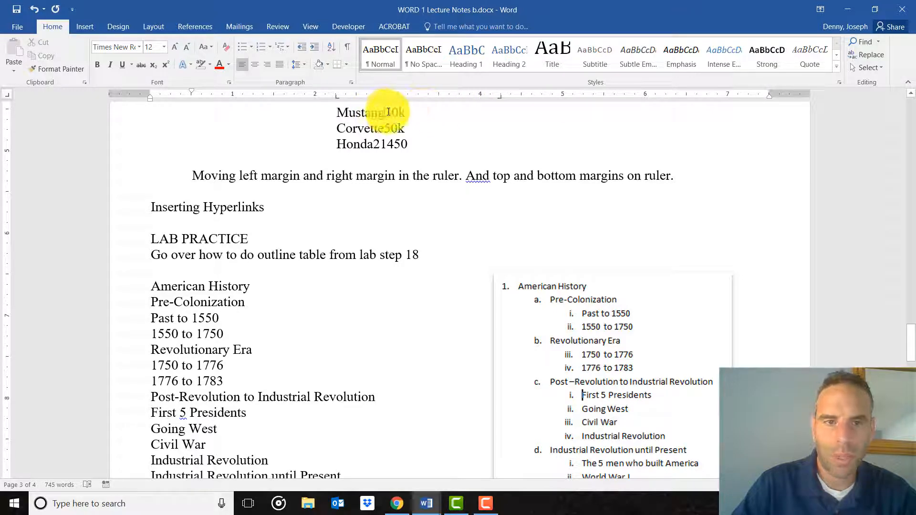
{"action": "key", "text": "Tab"}
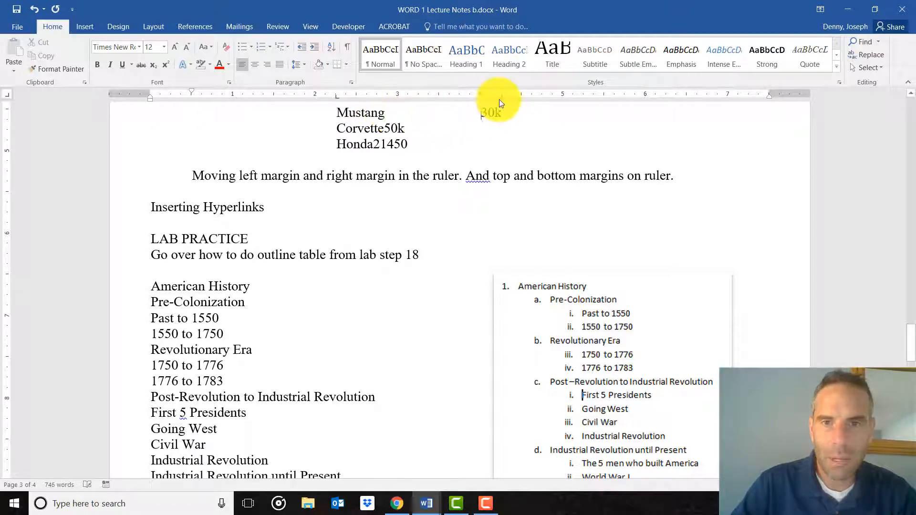
{"action": "left_click", "coordinate": [386, 129]}
{"action": "key", "text": "Tab"}
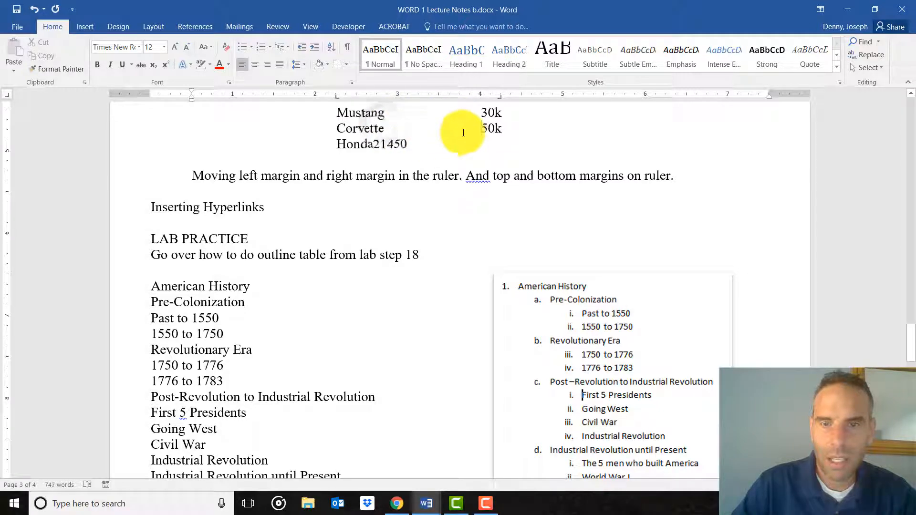
{"action": "left_click", "coordinate": [375, 145]}
{"action": "key", "text": "Tab"}
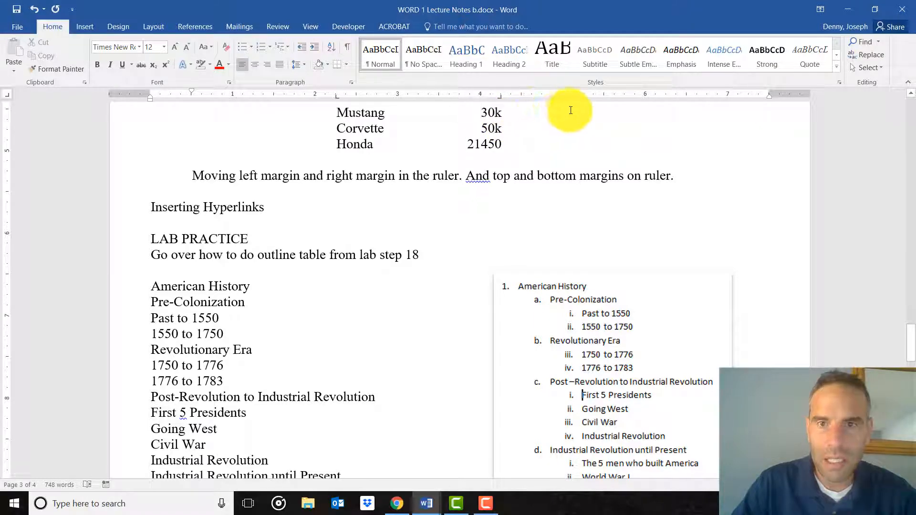
Try a right tab stop at about 5.1 inches and a left one at about 5.6 inches on the Honda line, tabbing 21450 to each.
{"action": "left_click", "coordinate": [502, 144]}
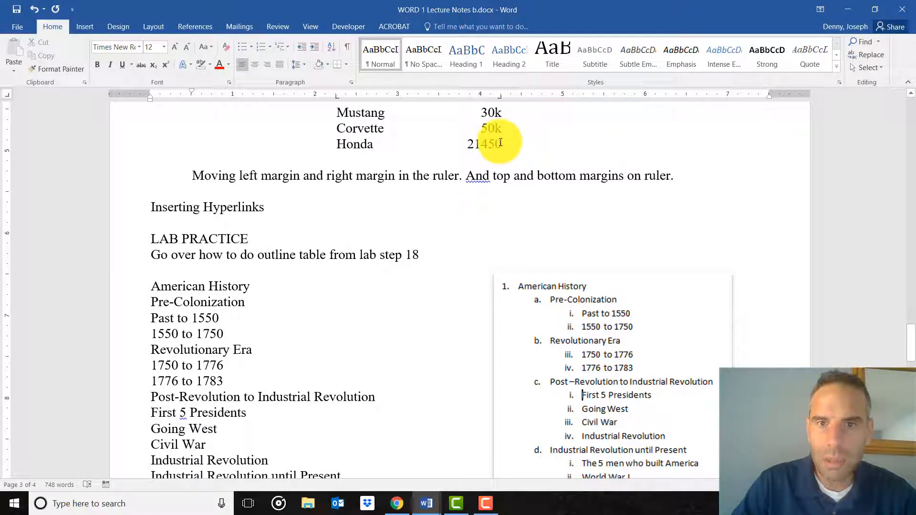
{"action": "left_click", "coordinate": [466, 144]}
{"action": "key", "text": "Tab"}
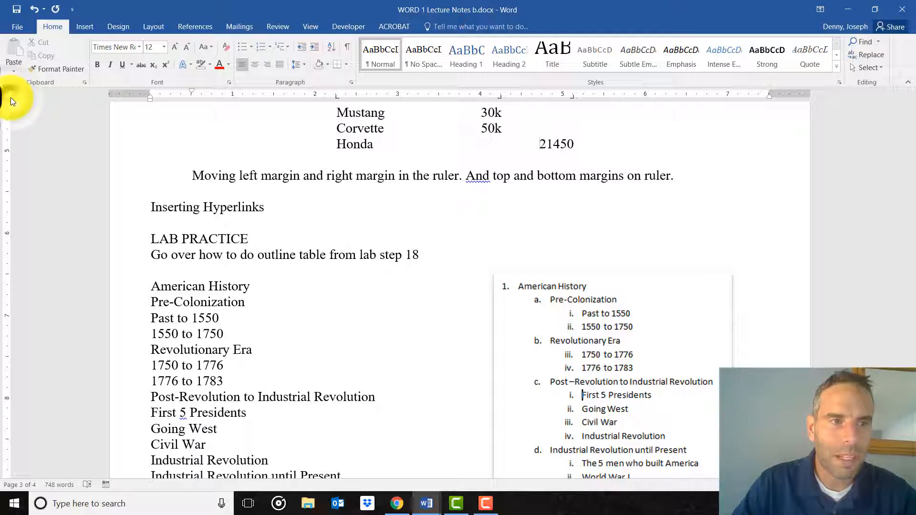
{"action": "left_click", "coordinate": [611, 96]}
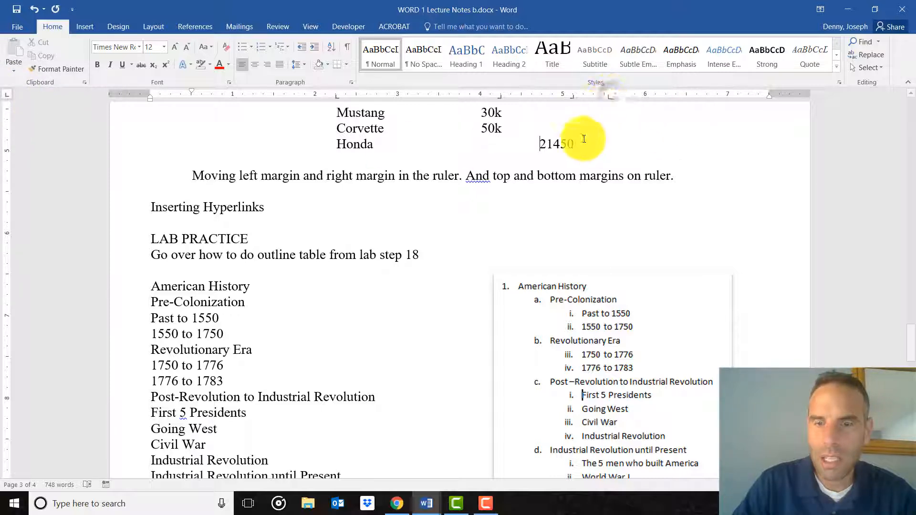
{"action": "key", "text": "Tab"}
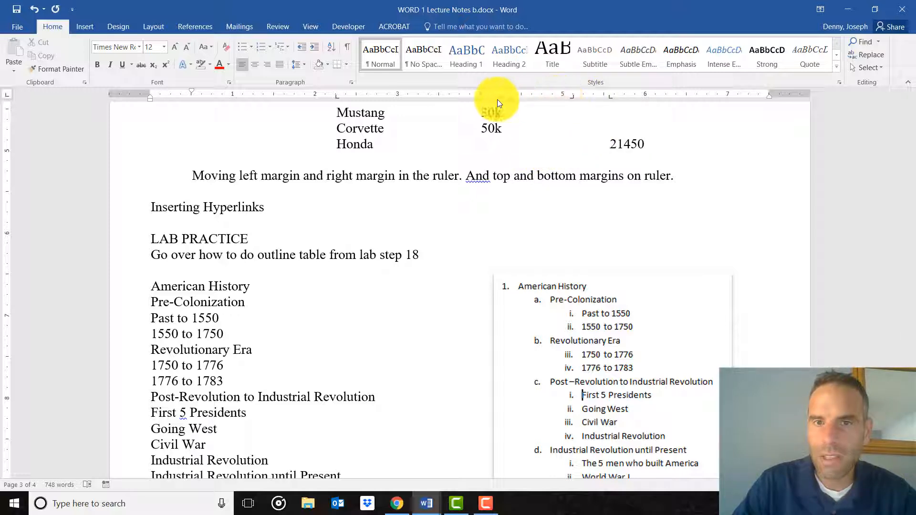
Try a center tab stop at about 6.25 inches on the Honda line and tab 21450 to it.
{"action": "left_click_drag", "start_coordinate": [497, 99], "coordinate": [499, 98]}
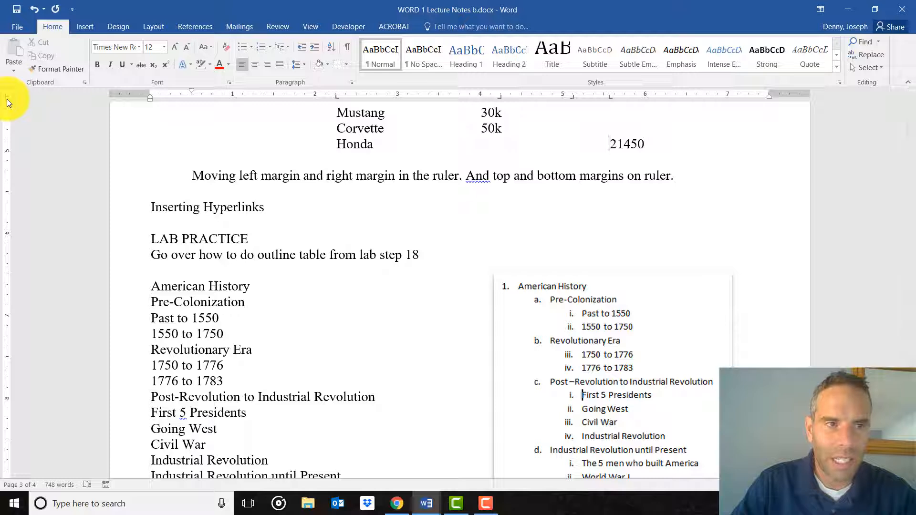
{"action": "left_click", "coordinate": [610, 143]}
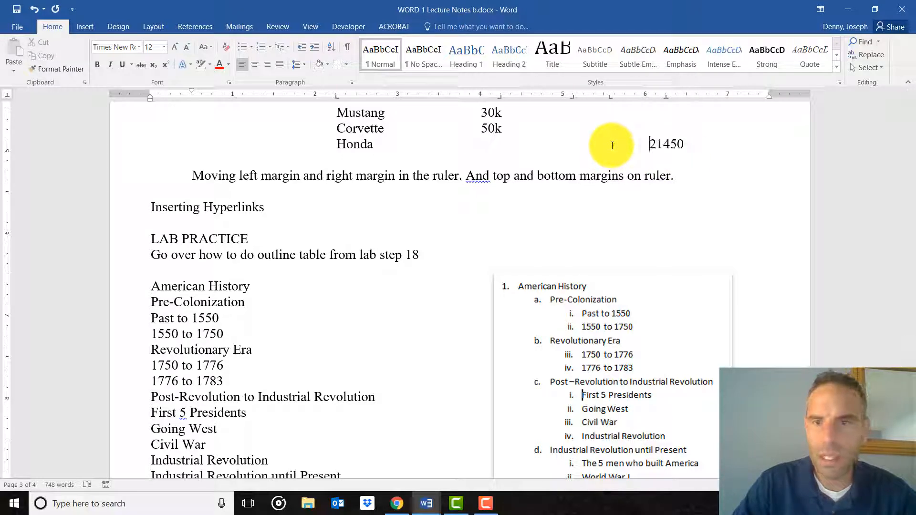
{"action": "scroll", "coordinate": [680, 114], "scroll_direction": "down", "scroll_amount": 1}
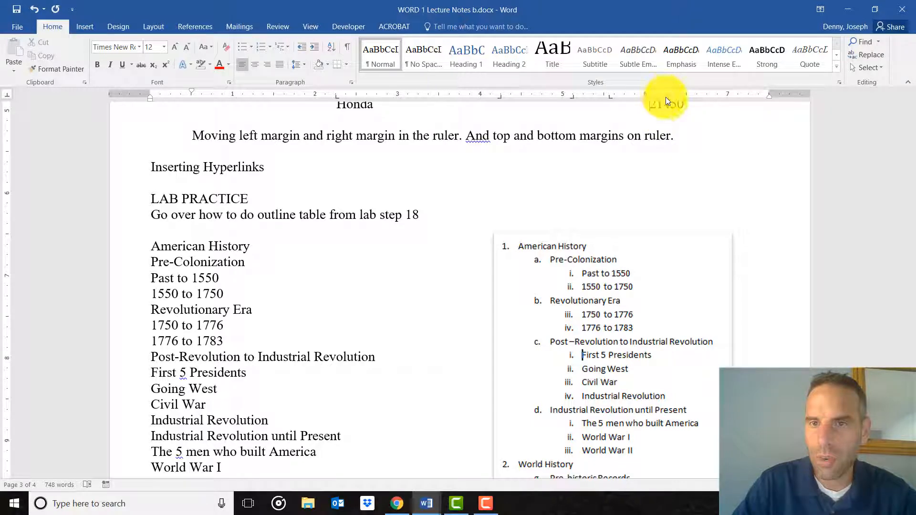
{"action": "scroll", "coordinate": [663, 110], "scroll_direction": "up", "scroll_amount": 1}
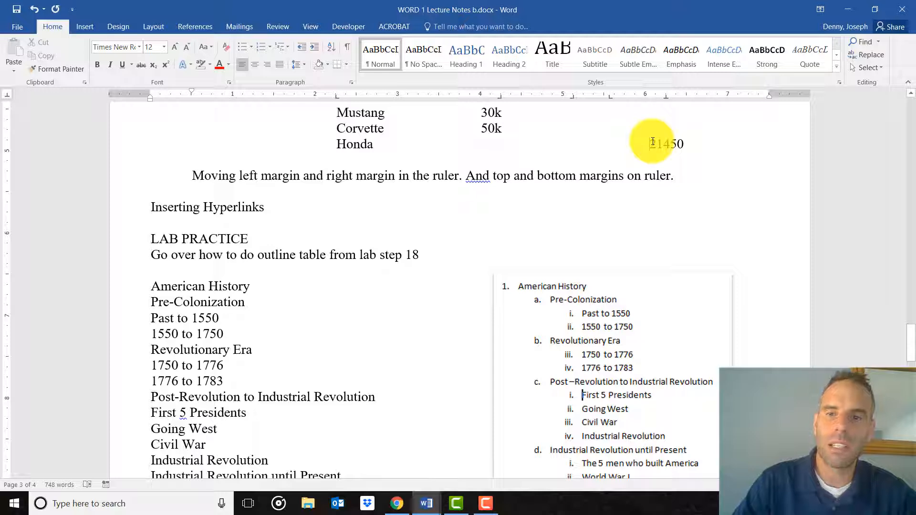
{"action": "left_click", "coordinate": [682, 143]}
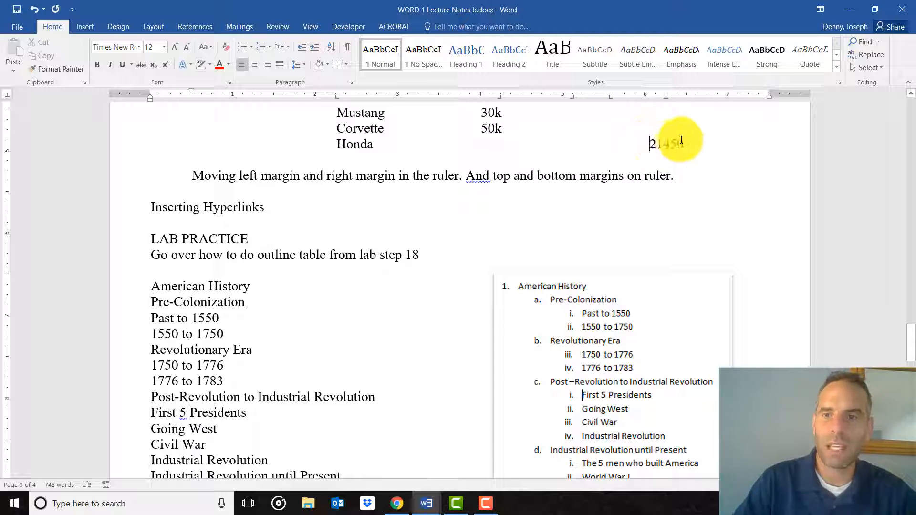
Remove the extra tabs before 21450 and clear the Honda line's tab stops beyond 4.25 inches.
{"action": "left_click", "coordinate": [649, 145]}
{"action": "key", "text": "BackSpace"}
{"action": "key", "text": "BackSpace"}
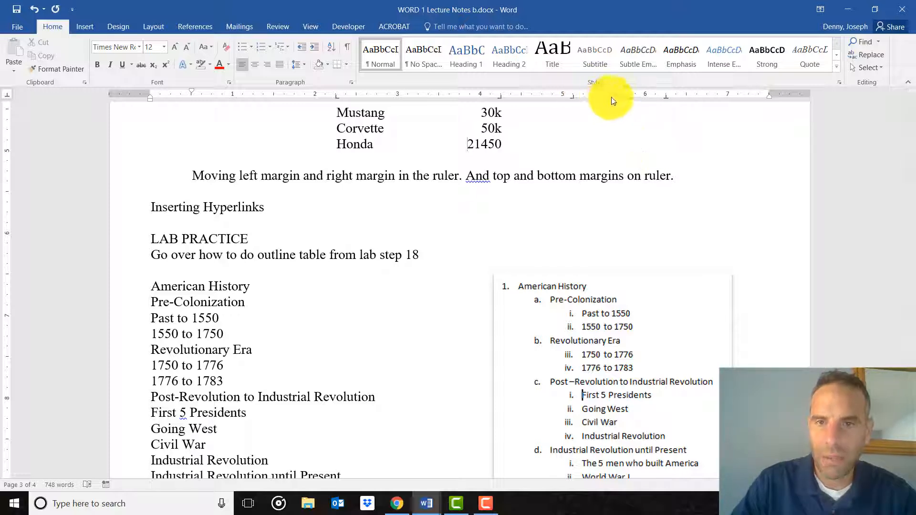
{"action": "left_click_drag", "start_coordinate": [572, 97], "coordinate": [572, 120]}
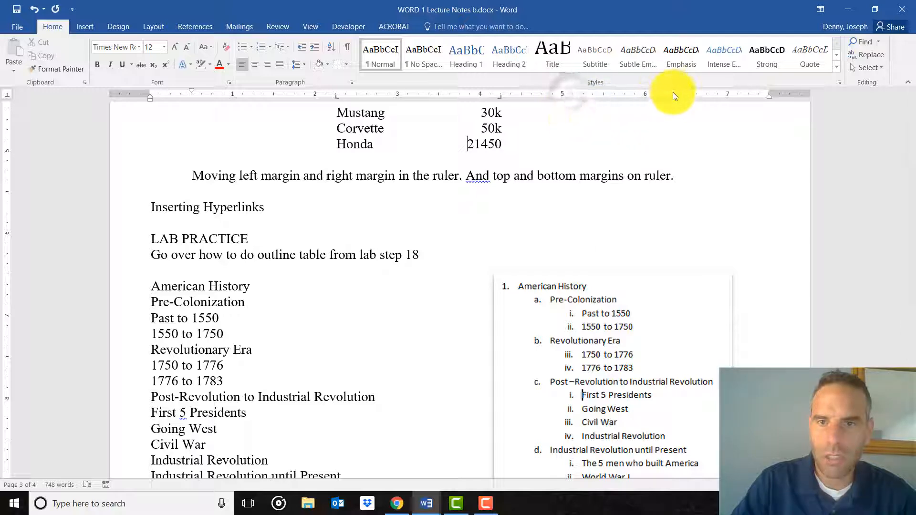
Try filling the gap between Mustang and 30k with manually typed periods, and restore the plain tab spacing.
{"action": "scroll", "coordinate": [544, 154], "scroll_direction": "up", "scroll_amount": 1}
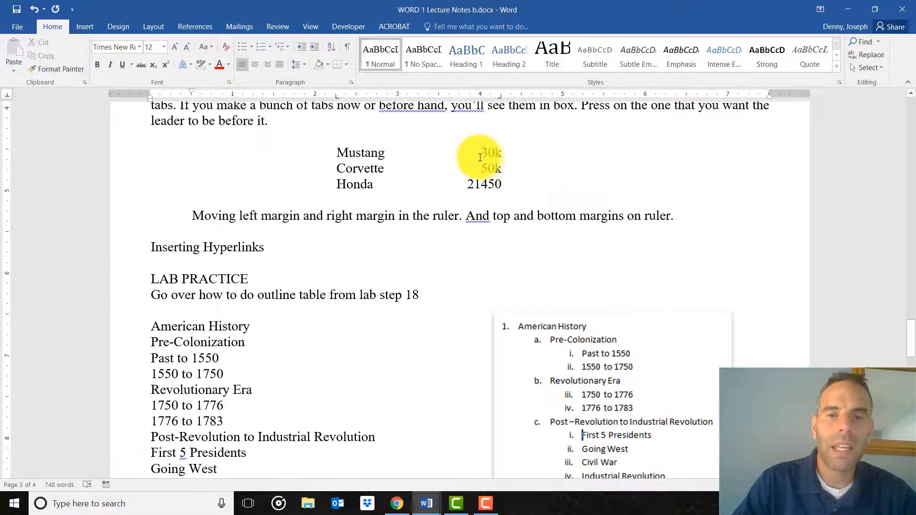
{"action": "left_click", "coordinate": [389, 153]}
{"action": "type", "text": "...................."}
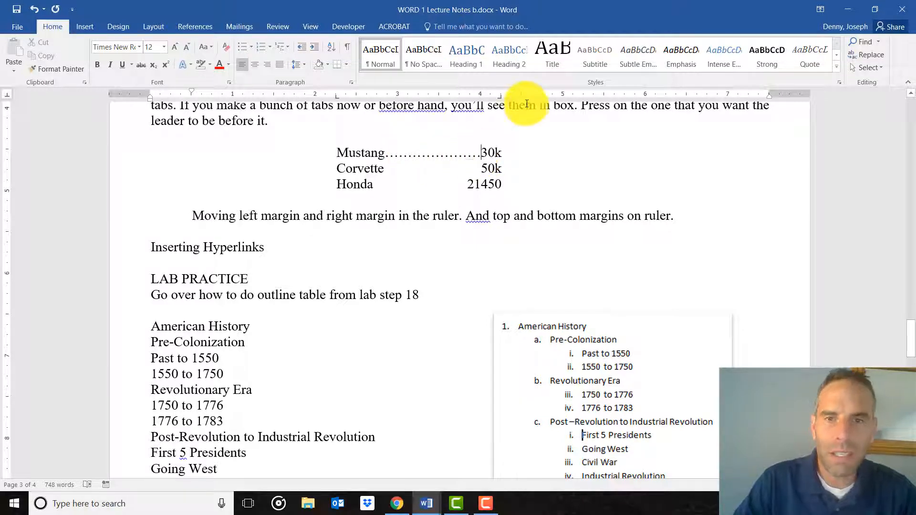
{"action": "key", "text": "Tab"}
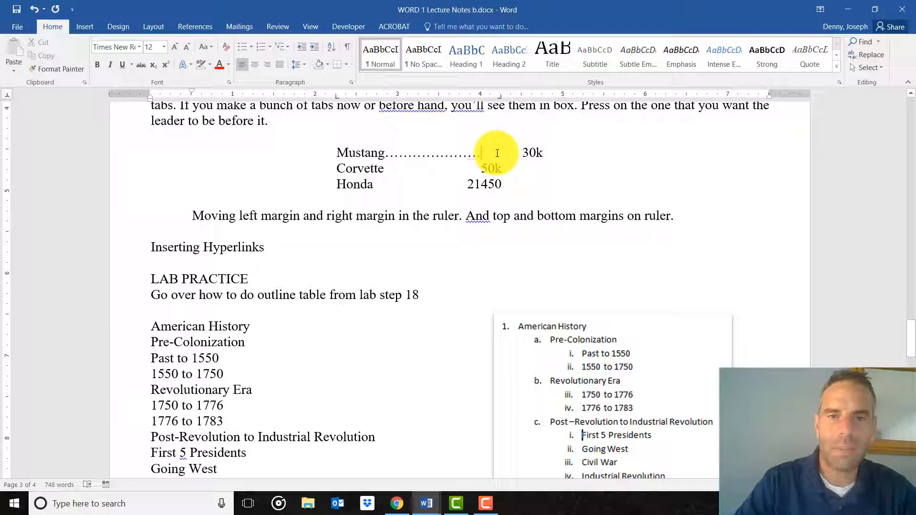
{"action": "key", "text": "Delete"}
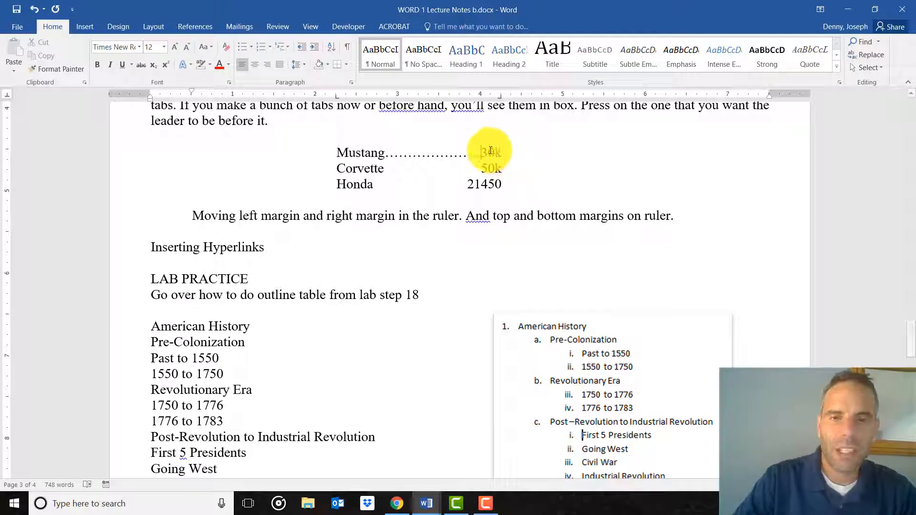
{"action": "left_click_drag", "start_coordinate": [481, 152], "coordinate": [431, 159]}
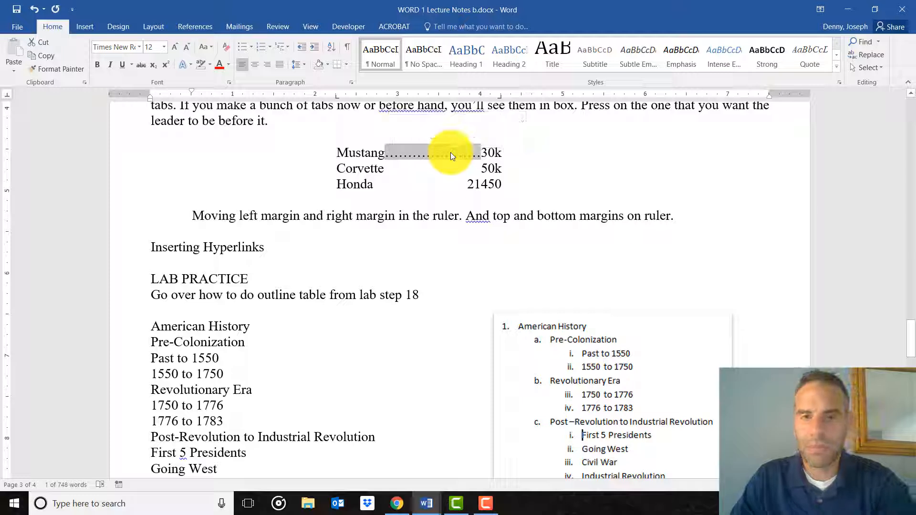
{"action": "key", "text": "Delete"}
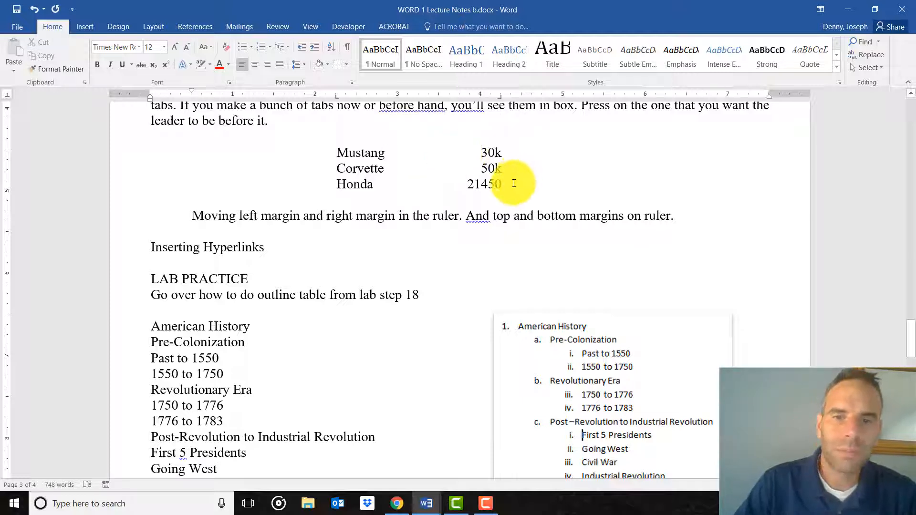
Add a dotted leader (option 2) to the 4.25" right tab stop on the Mustang, Corvette and Honda lines.
{"action": "left_click_drag", "start_coordinate": [514, 184], "coordinate": [346, 153]}
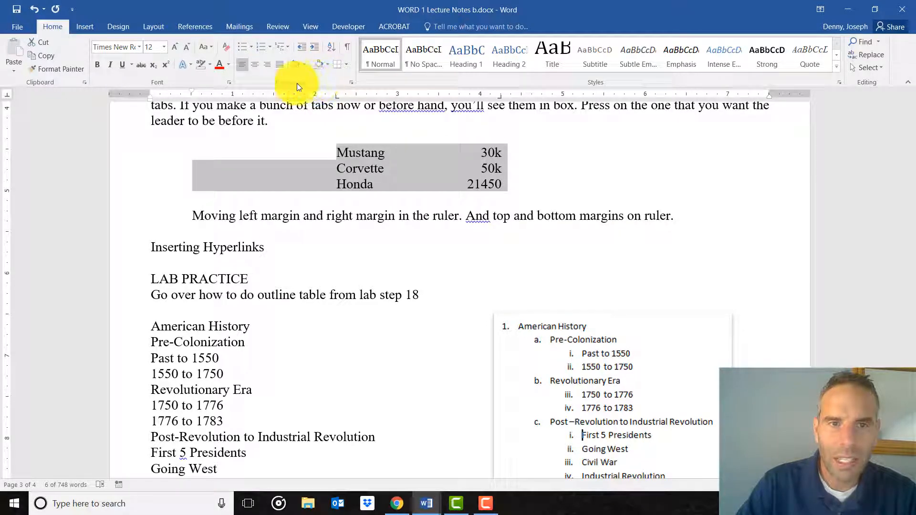
{"action": "left_click", "coordinate": [353, 83]}
{"action": "left_click_drag", "start_coordinate": [458, 63], "coordinate": [642, 25]}
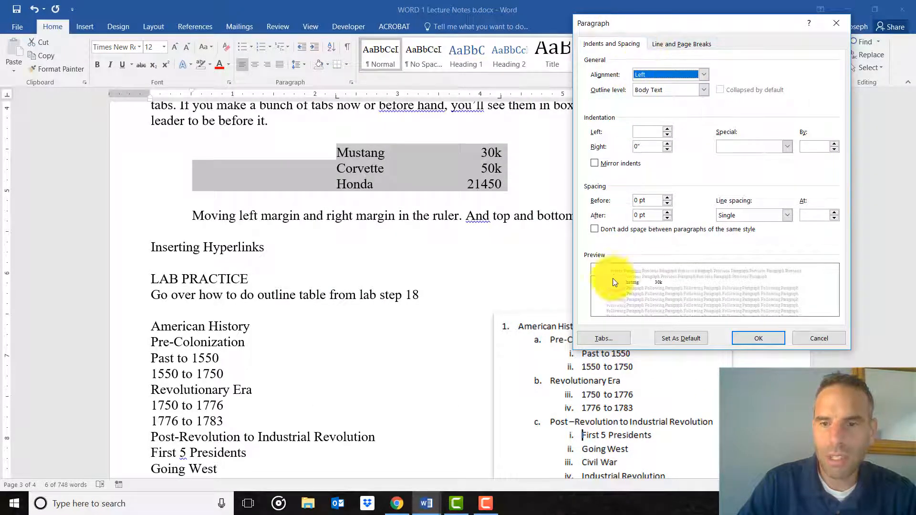
{"action": "left_click", "coordinate": [604, 338]}
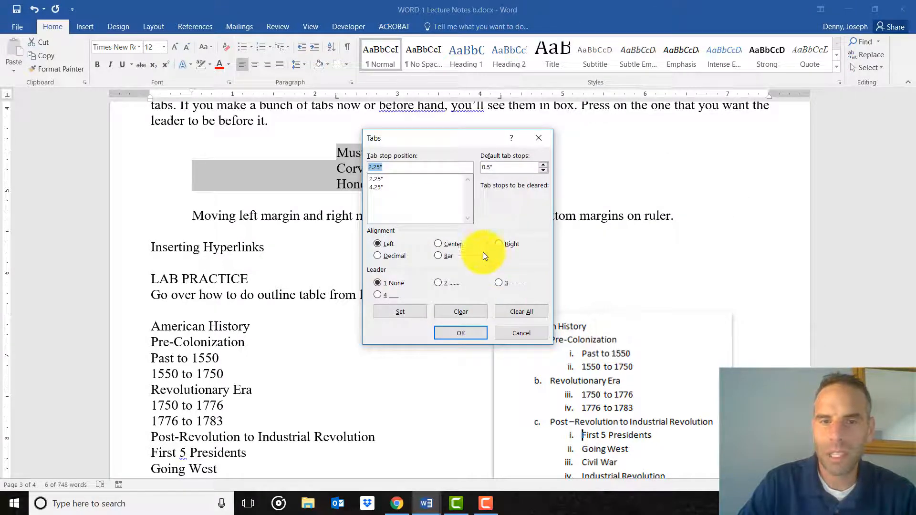
{"action": "left_click_drag", "start_coordinate": [454, 141], "coordinate": [654, 72]}
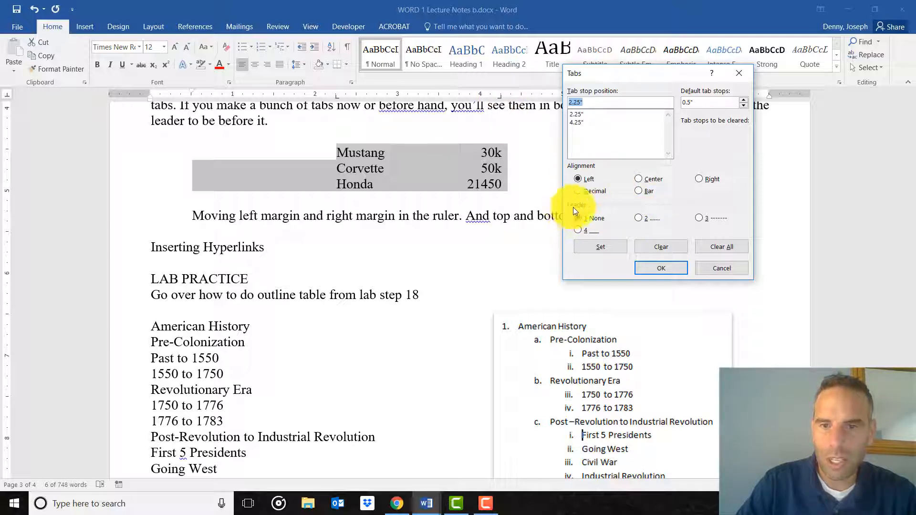
{"action": "left_click", "coordinate": [582, 114]}
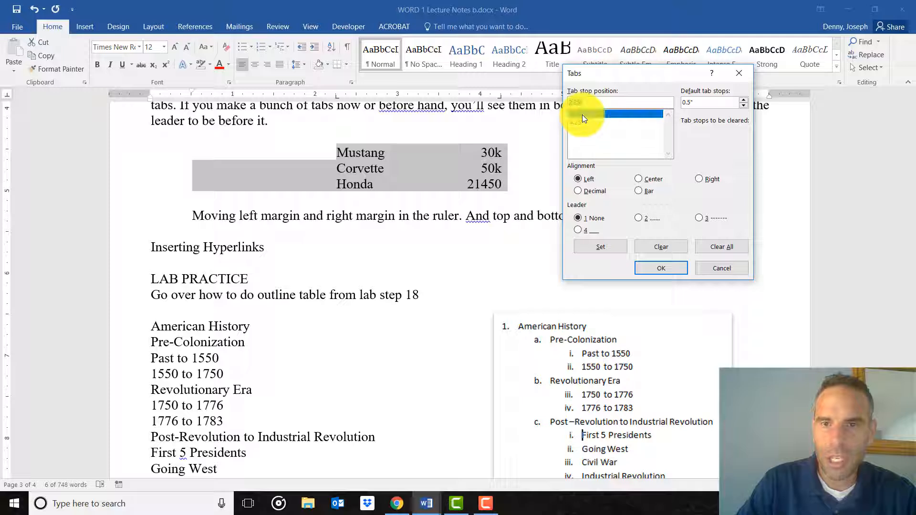
{"action": "left_click", "coordinate": [580, 122]}
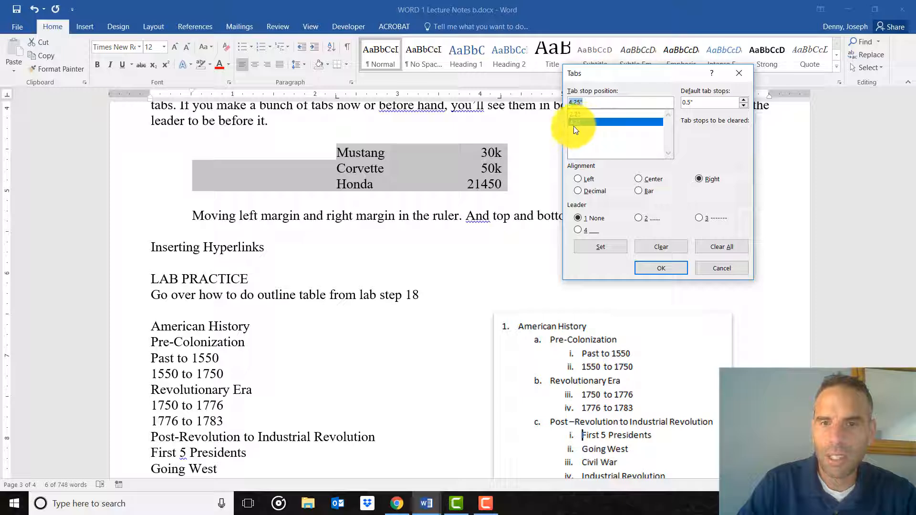
{"action": "left_click", "coordinate": [639, 218]}
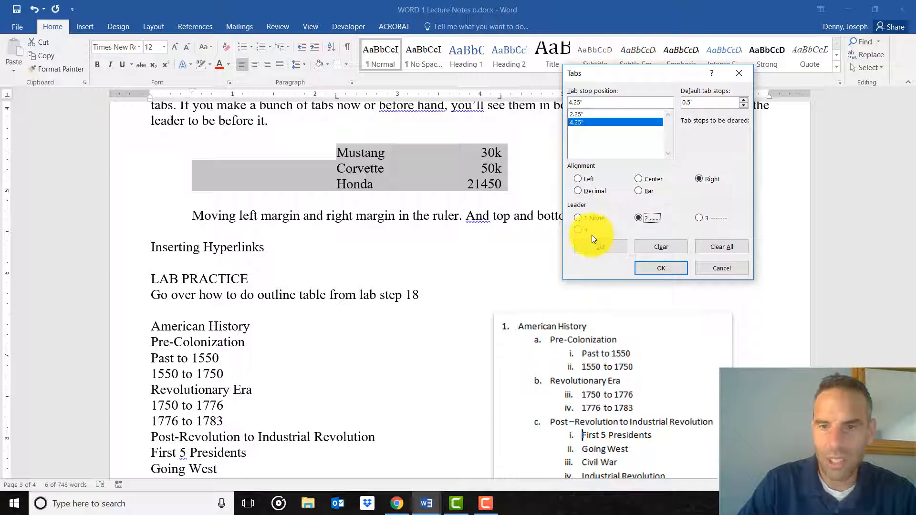
{"action": "left_click", "coordinate": [613, 245]}
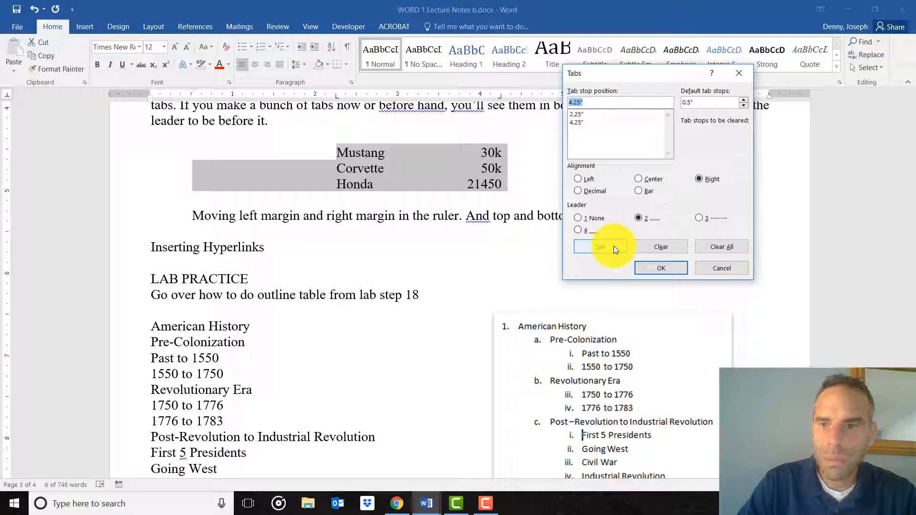
{"action": "left_click", "coordinate": [614, 246]}
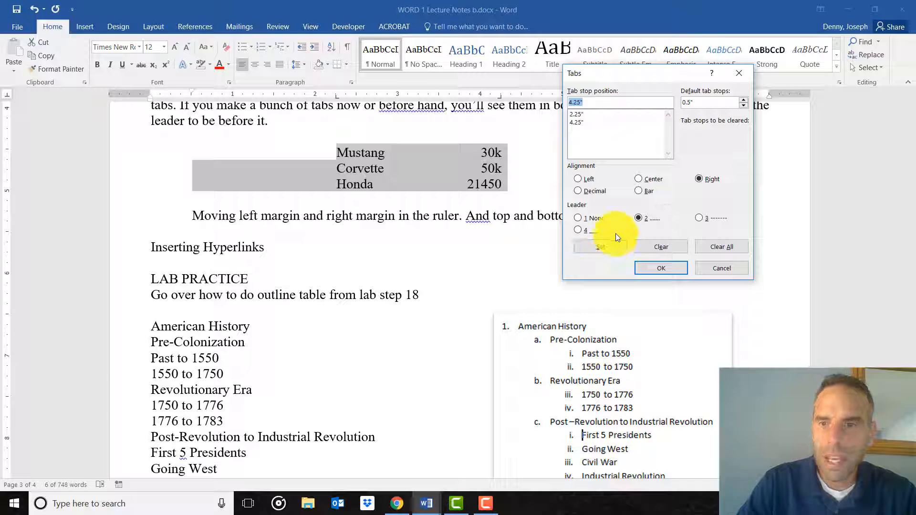
{"action": "left_click", "coordinate": [649, 265]}
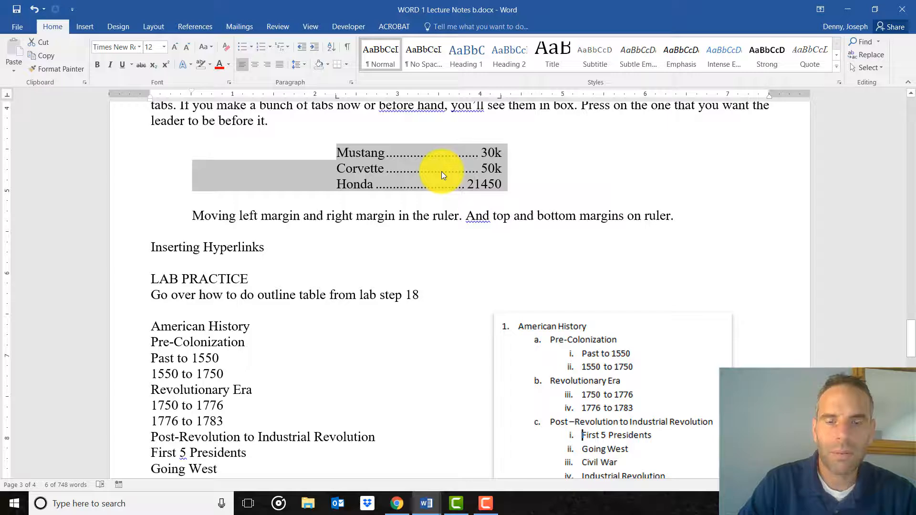
Add a dotted leader (option 2) to the 2.25" left tab stop on the three car lines.
{"action": "left_click", "coordinate": [352, 82]}
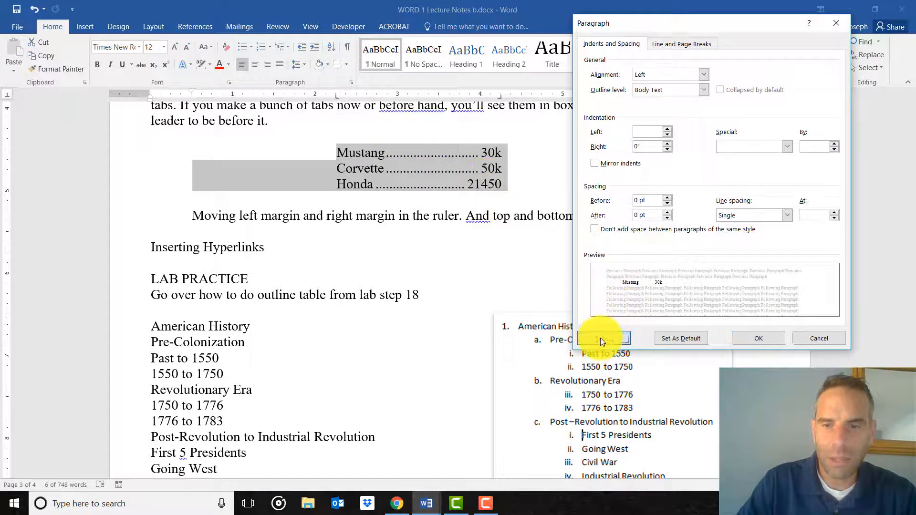
{"action": "left_click", "coordinate": [600, 338]}
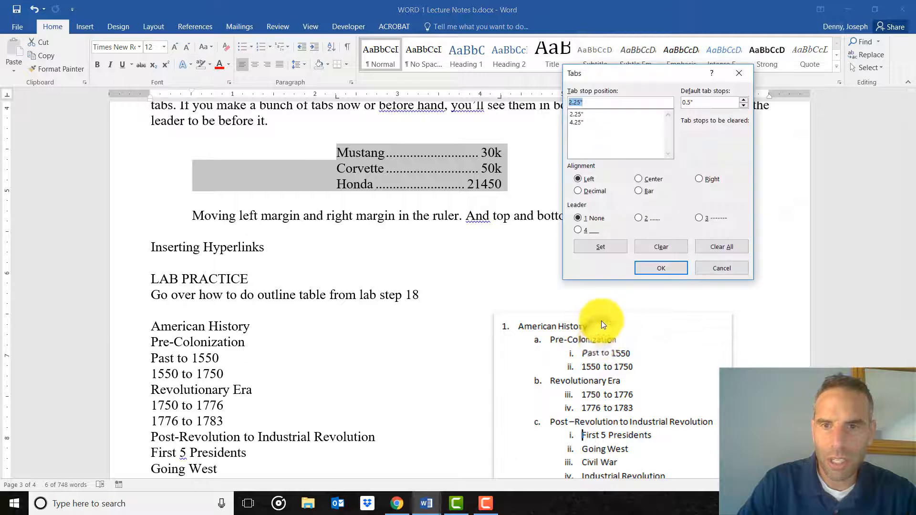
{"action": "left_click", "coordinate": [577, 113]}
{"action": "left_click", "coordinate": [581, 114]}
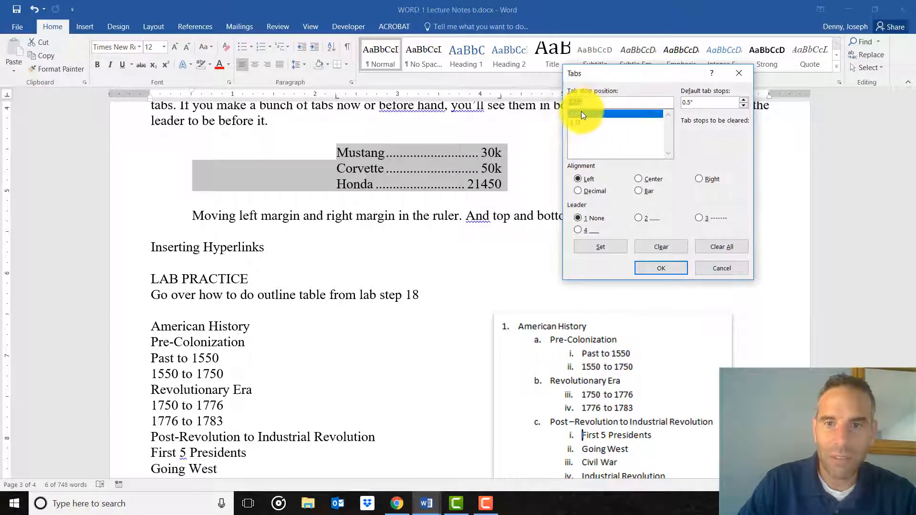
{"action": "left_click", "coordinate": [642, 218]}
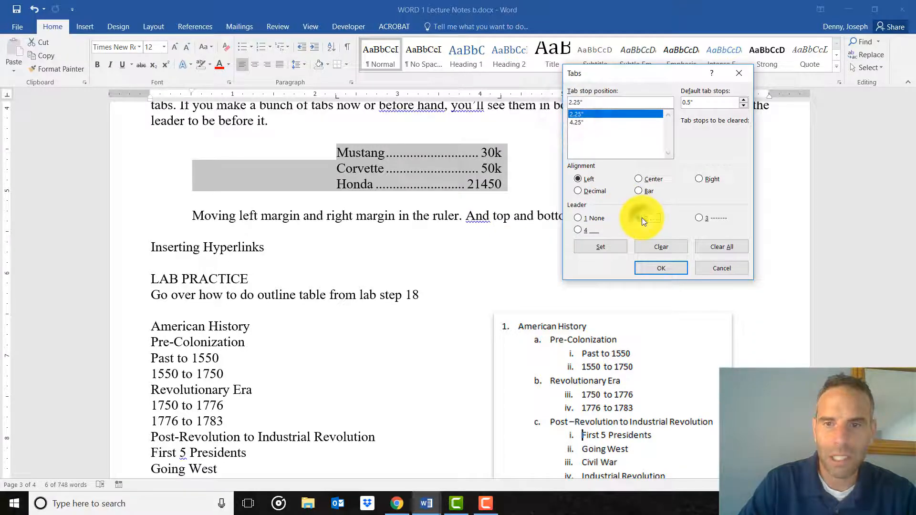
{"action": "left_click", "coordinate": [656, 265]}
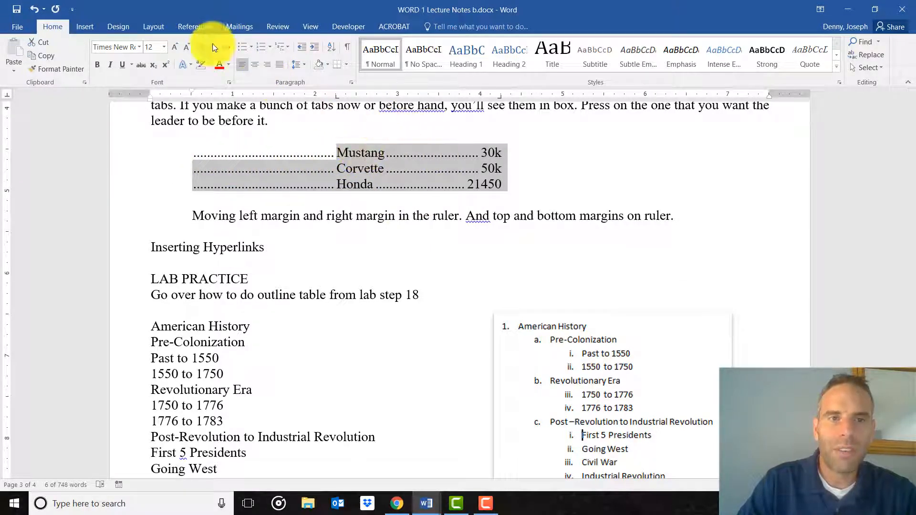
Review the alignment and leader settings of the 4.25" tab stop on the car lines without changing them.
{"action": "left_click", "coordinate": [351, 82]}
{"action": "left_click", "coordinate": [604, 338]}
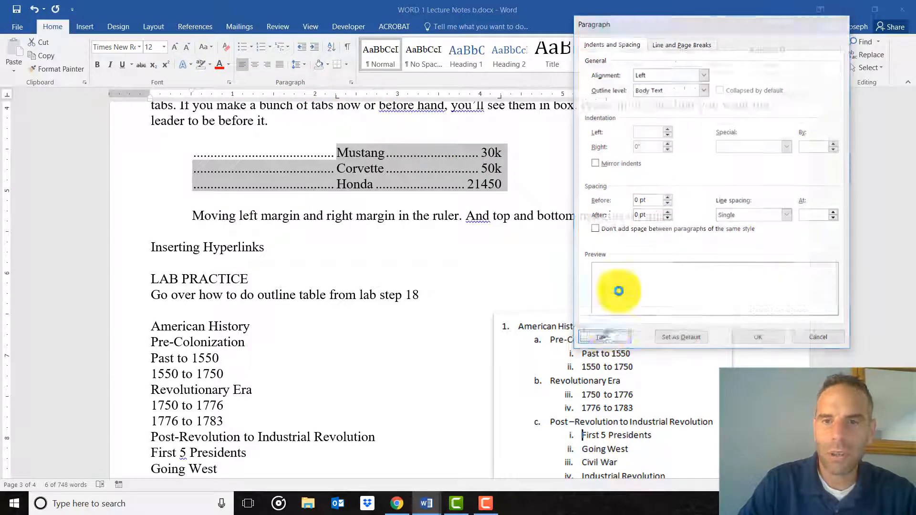
{"action": "left_click", "coordinate": [579, 122]}
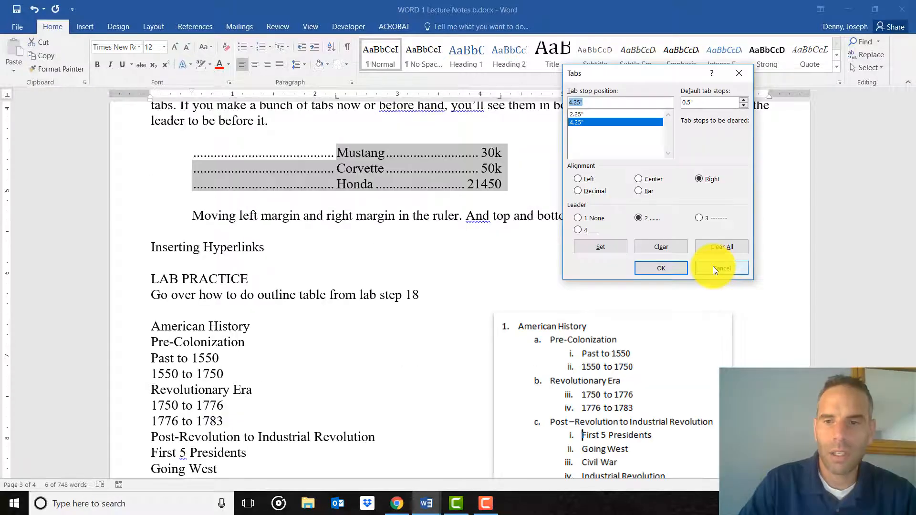
{"action": "left_click", "coordinate": [712, 266]}
Leave a blank line below the Honda line and enter $245.01 and 12000.05 on separate lines.
{"action": "left_click", "coordinate": [527, 186]}
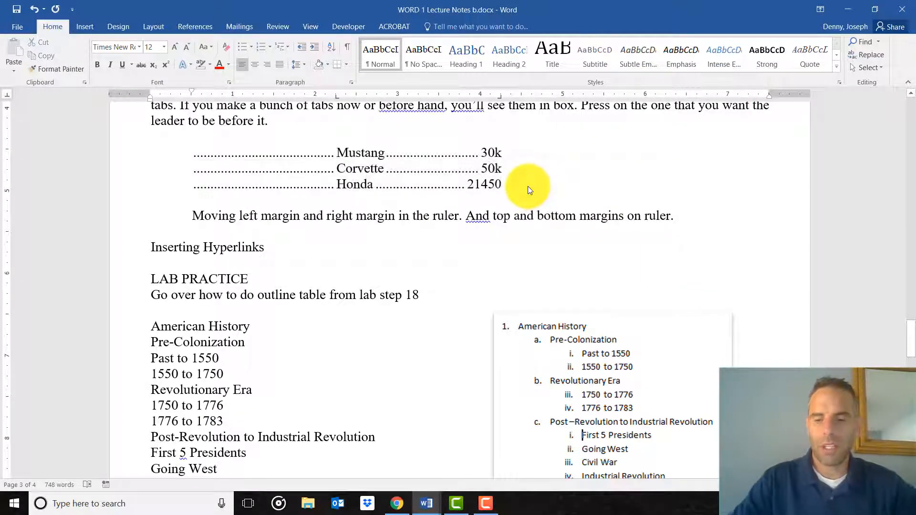
{"action": "key", "text": "Return"}
{"action": "key", "text": "Return"}
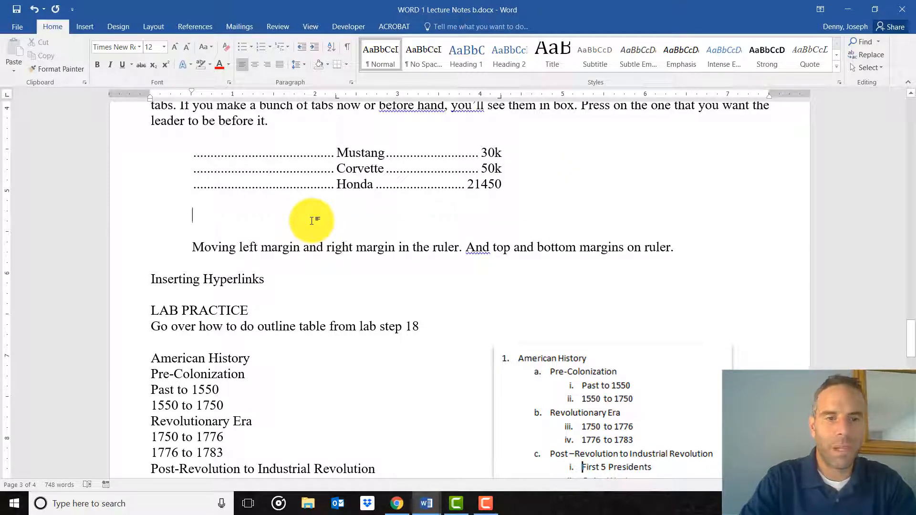
{"action": "type", "text": "$"}
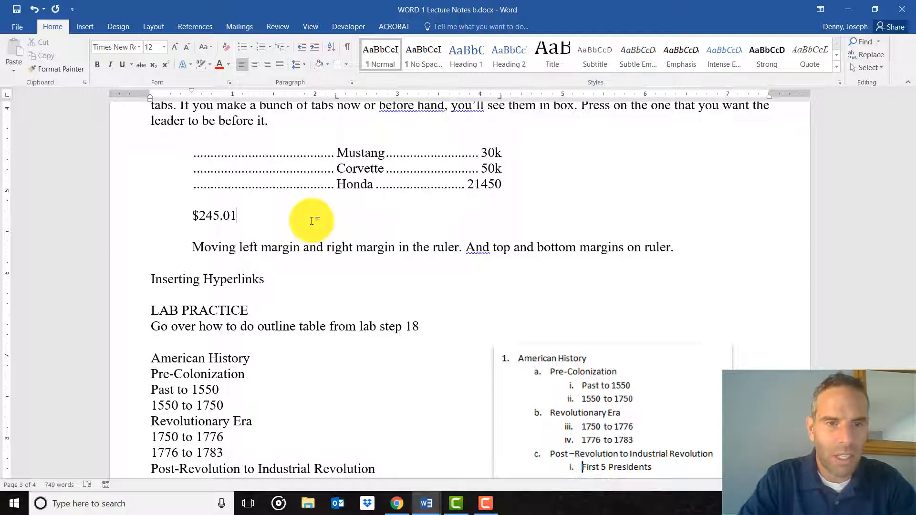
{"action": "type", "text": "245.01"}
{"action": "key", "text": "Return"}
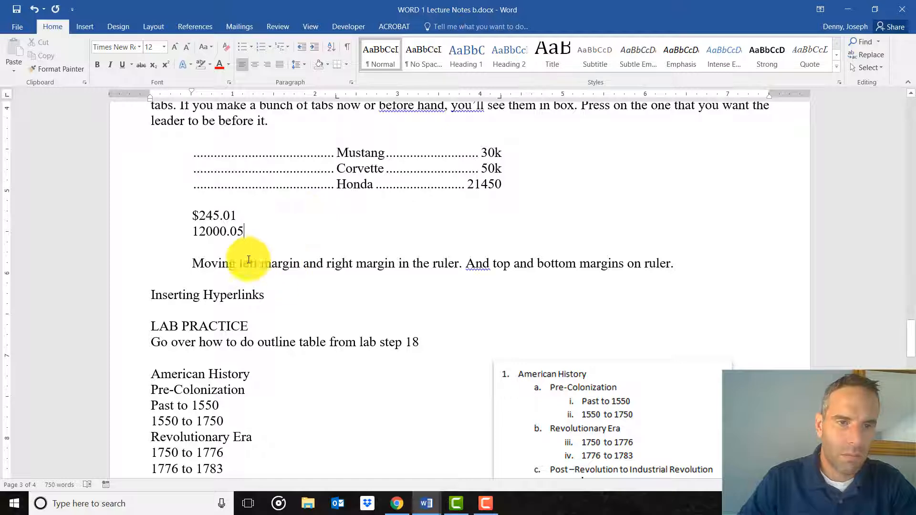
Put a dollar sign before 12000.05 and enter $3.999 on a new line below it.
{"action": "left_click", "coordinate": [192, 233]}
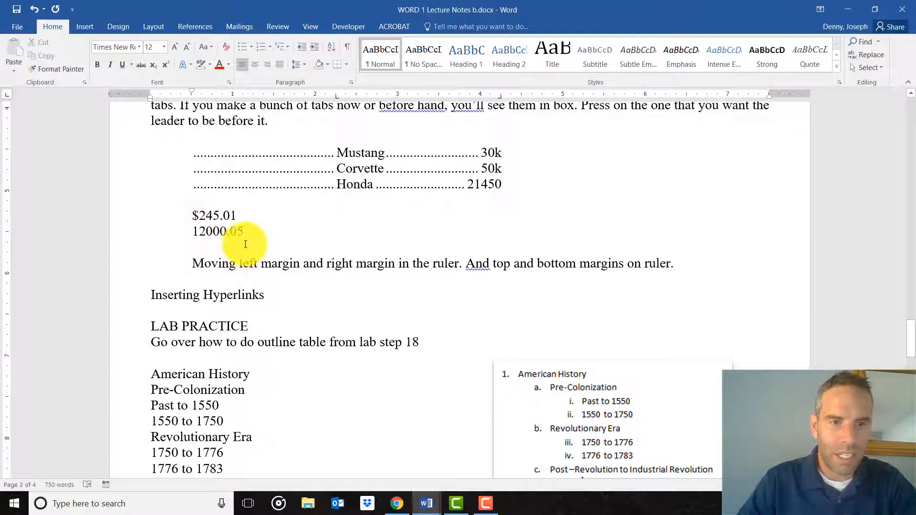
{"action": "type", "text": "$"}
{"action": "left_click", "coordinate": [259, 232]}
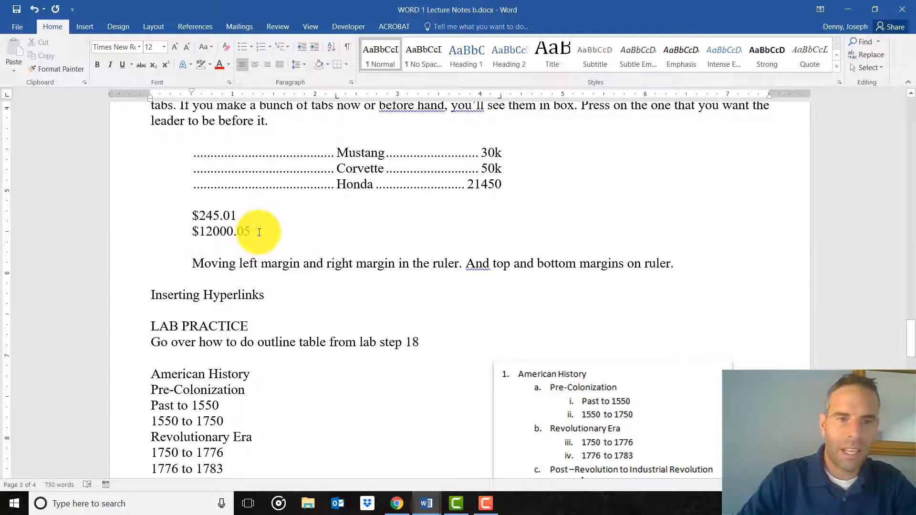
{"action": "key", "text": "Return"}
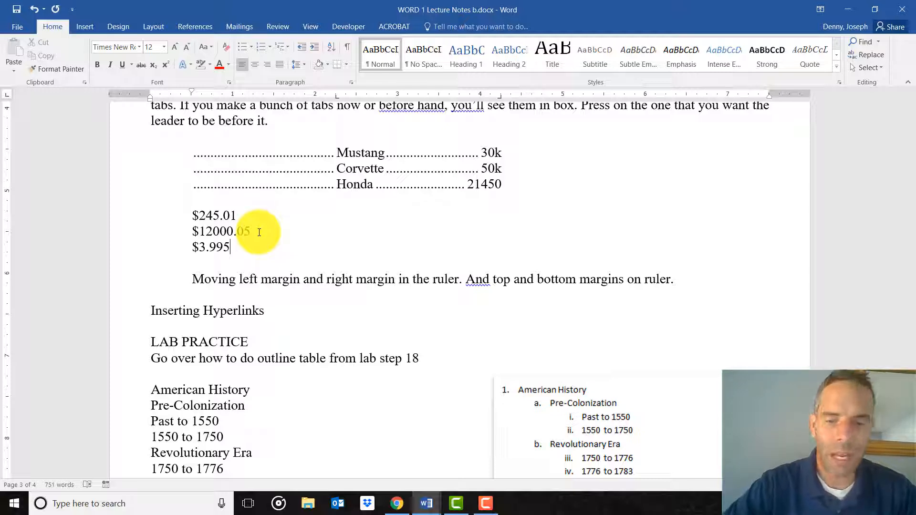
{"action": "key", "text": "BackSpace"}
{"action": "type", "text": "9"}
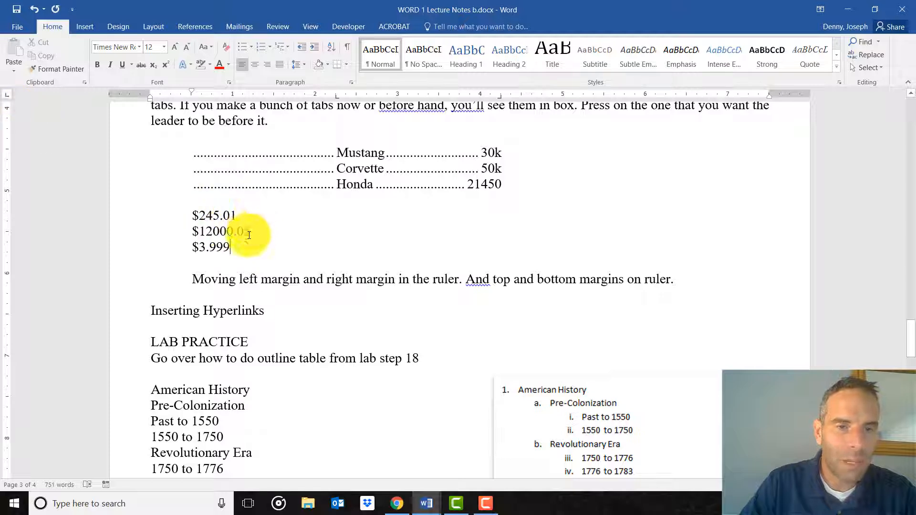
Set a right tab stop at about 1.75 inches for the three prices and tab each price to it.
{"action": "left_click_drag", "start_coordinate": [235, 250], "coordinate": [192, 216]}
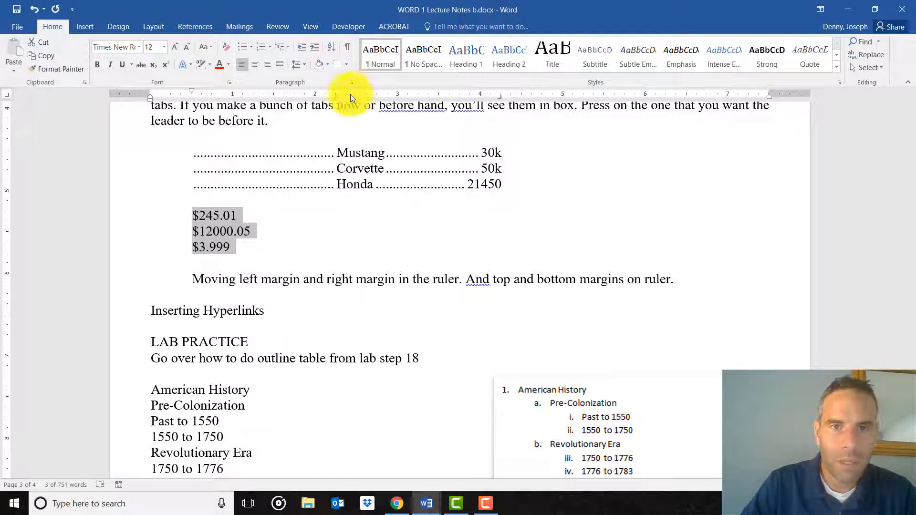
{"action": "left_click", "coordinate": [196, 218]}
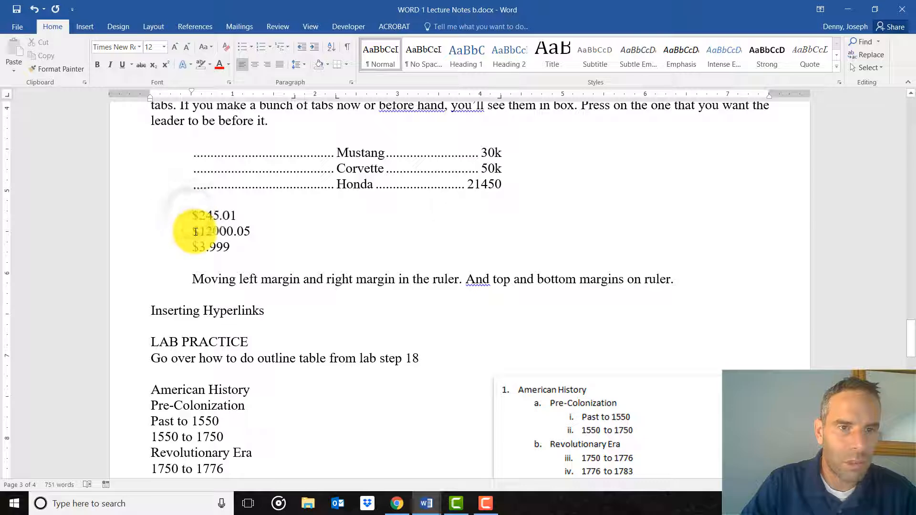
{"action": "key", "text": "Tab"}
{"action": "left_click", "coordinate": [193, 232]}
{"action": "key", "text": "Tab"}
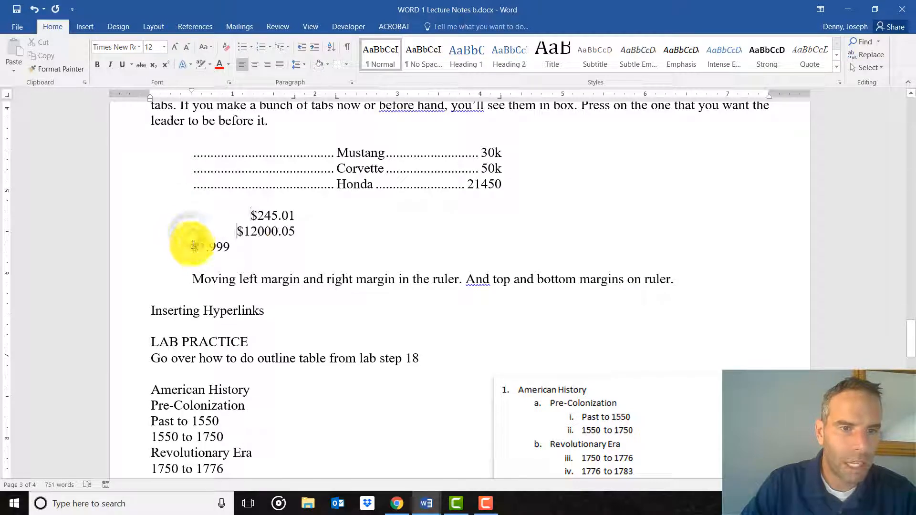
{"action": "left_click", "coordinate": [193, 247]}
{"action": "key", "text": "Tab"}
{"action": "scroll", "coordinate": [274, 217], "scroll_direction": "down", "scroll_amount": 1}
{"action": "scroll", "coordinate": [274, 212], "scroll_direction": "up", "scroll_amount": 1}
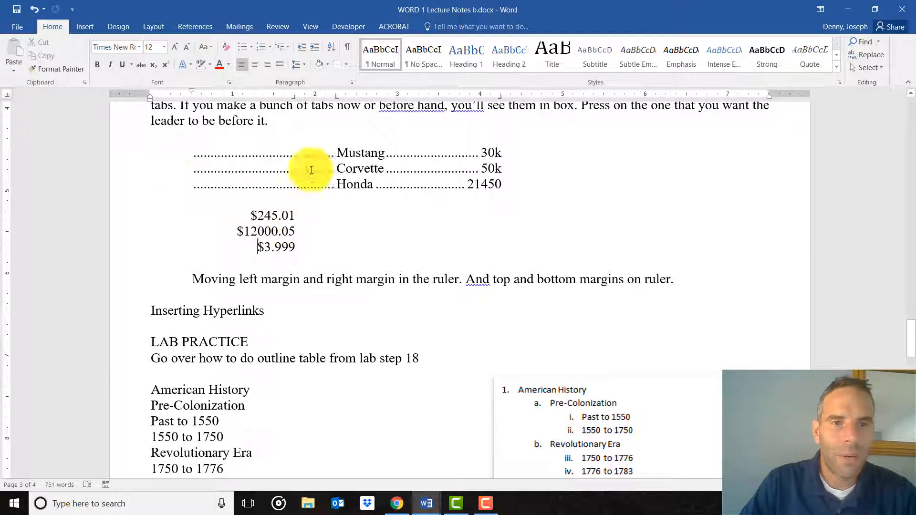
Try moving $245.01 to the following tab stop with a second tab, and undo that tab.
{"action": "left_click", "coordinate": [408, 96]}
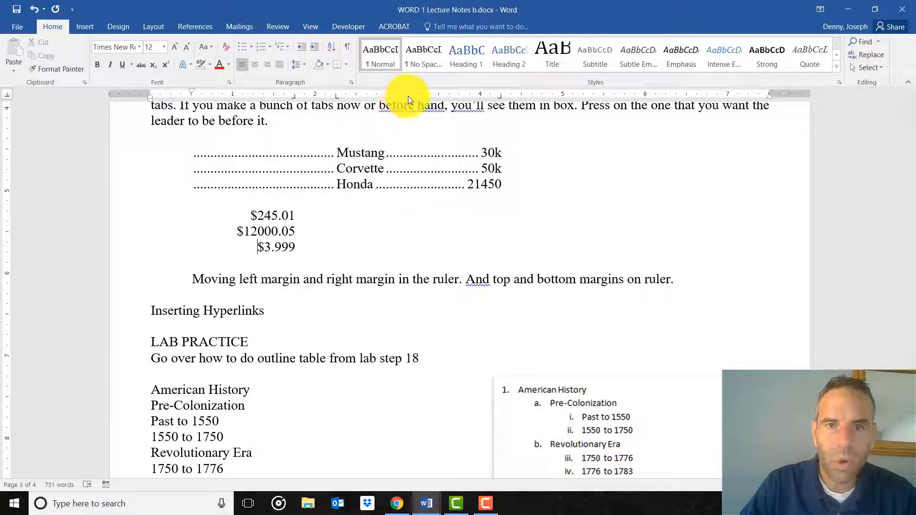
{"action": "left_click", "coordinate": [252, 214]}
{"action": "key", "text": "Tab"}
{"action": "scroll", "coordinate": [419, 170], "scroll_direction": "down", "scroll_amount": 1}
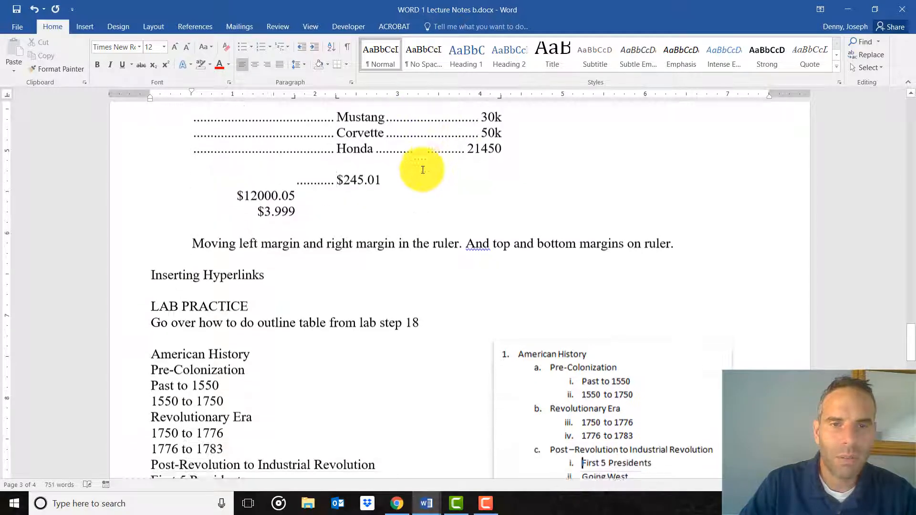
{"action": "scroll", "coordinate": [381, 196], "scroll_direction": "up", "scroll_amount": 1}
{"action": "scroll", "coordinate": [418, 158], "scroll_direction": "down", "scroll_amount": 1}
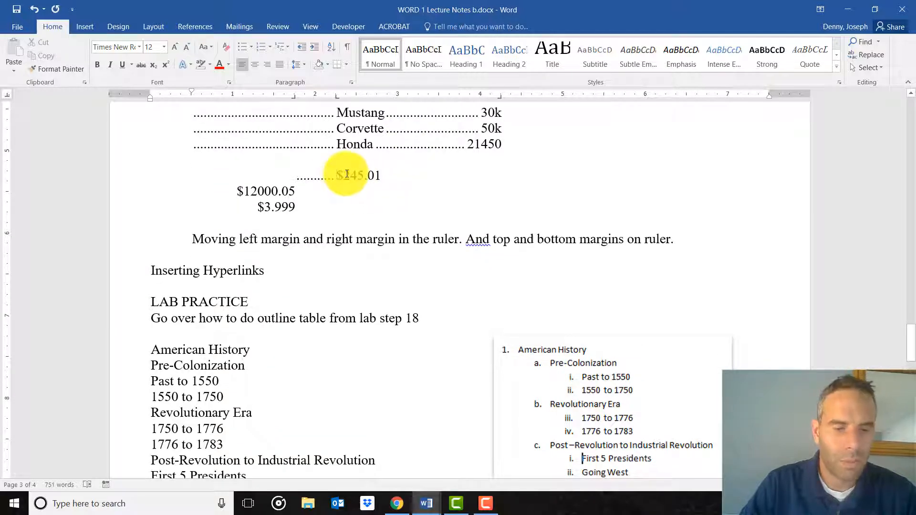
{"action": "key", "text": "ctrl+z"}
{"action": "scroll", "coordinate": [328, 189], "scroll_direction": "up", "scroll_amount": 1}
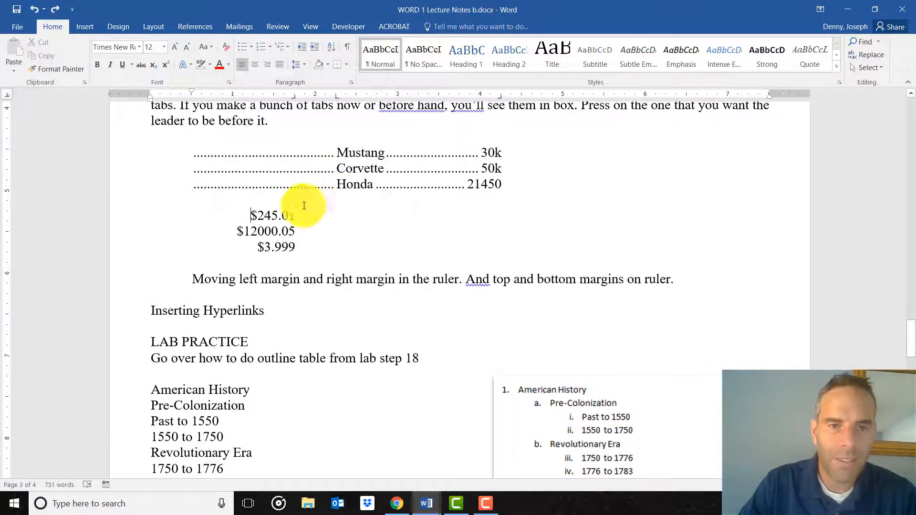
Set a decimal tab stop at 3.13 inches for the three prices and move each price to it with two more tabs.
{"action": "left_click_drag", "start_coordinate": [302, 242], "coordinate": [258, 217]}
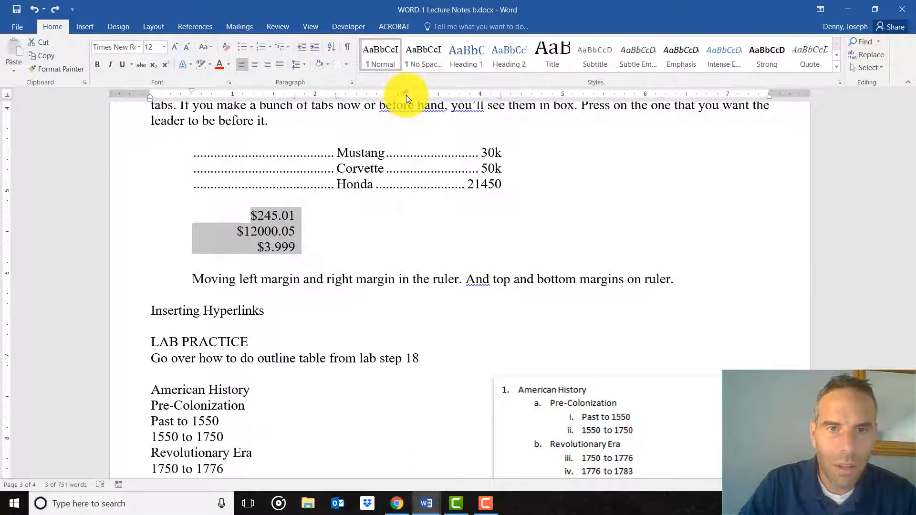
{"action": "left_click", "coordinate": [407, 96]}
{"action": "left_click", "coordinate": [248, 215]}
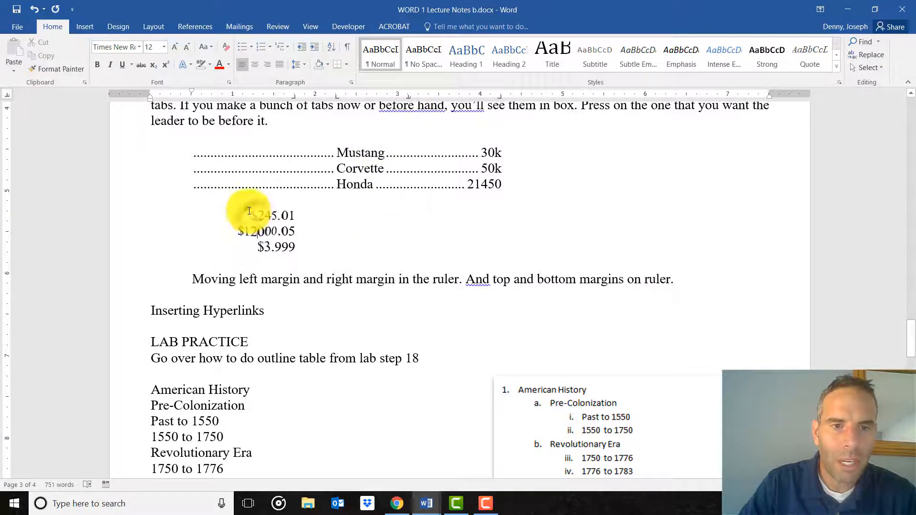
{"action": "key", "text": "Tab"}
{"action": "key", "text": "Tab"}
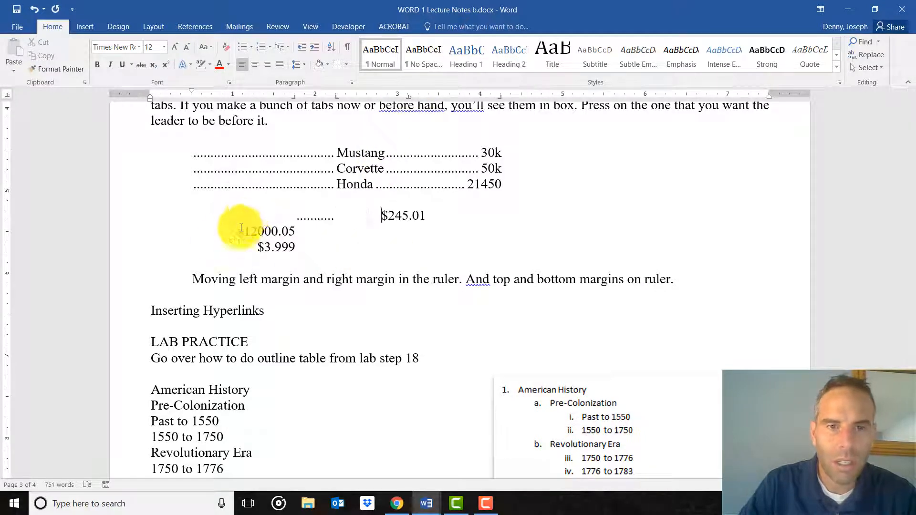
{"action": "left_click", "coordinate": [234, 231]}
{"action": "key", "text": "Tab"}
{"action": "key", "text": "Tab"}
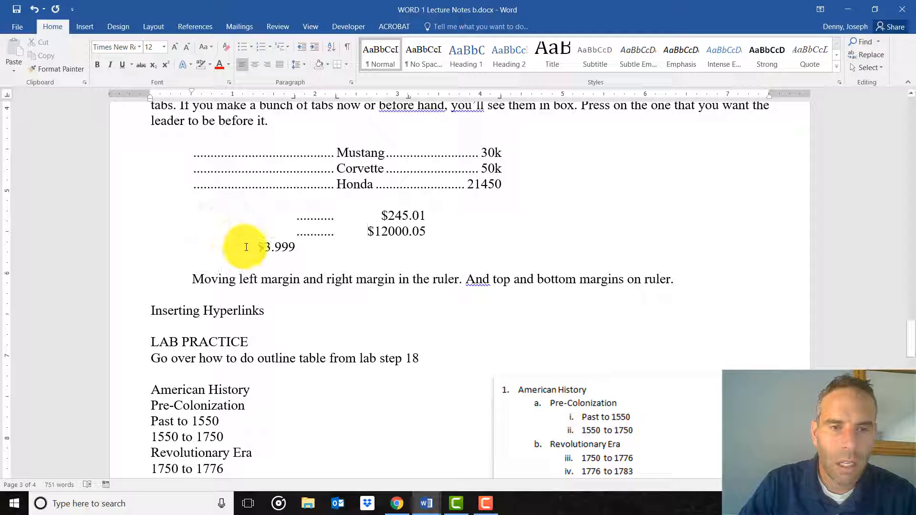
{"action": "left_click", "coordinate": [245, 246]}
{"action": "key", "text": "Tab"}
{"action": "key", "text": "Tab"}
Try deleting the dotted leader tab before $12000.05 and the one before $245.01, undoing each deletion.
{"action": "scroll", "coordinate": [410, 236], "scroll_direction": "down", "scroll_amount": 5}
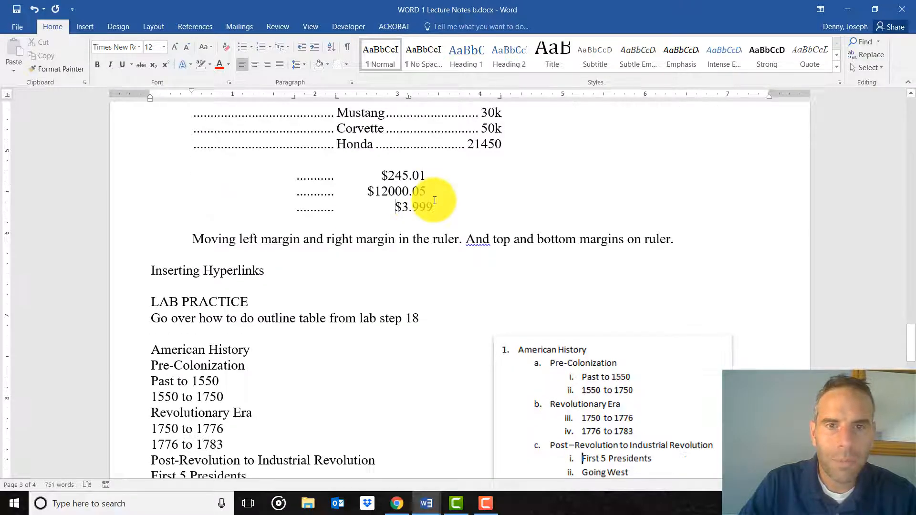
{"action": "scroll", "coordinate": [432, 184], "scroll_direction": "up", "scroll_amount": 2}
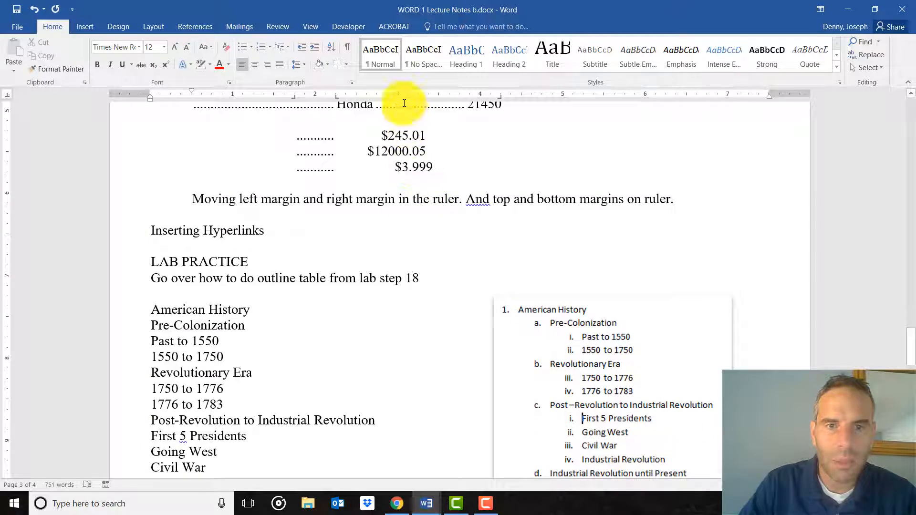
{"action": "scroll", "coordinate": [421, 136], "scroll_direction": "down", "scroll_amount": 1}
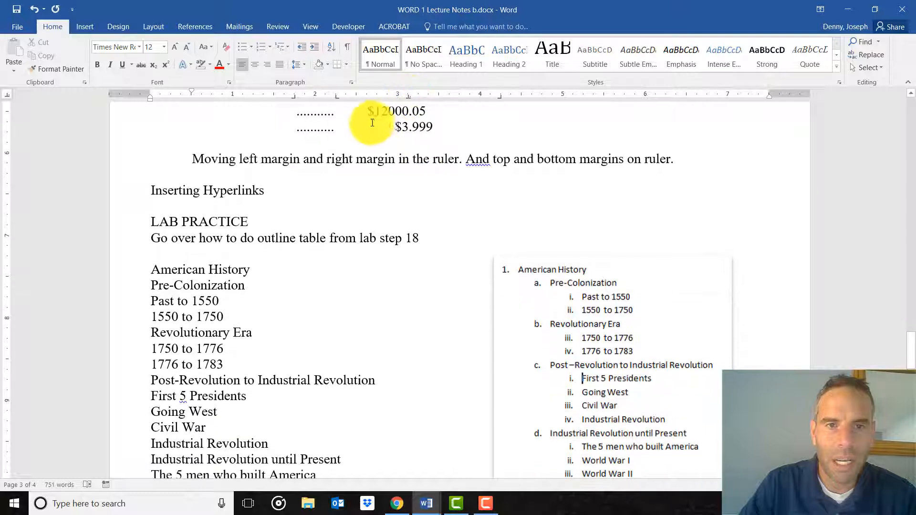
{"action": "scroll", "coordinate": [368, 119], "scroll_direction": "up", "scroll_amount": 1}
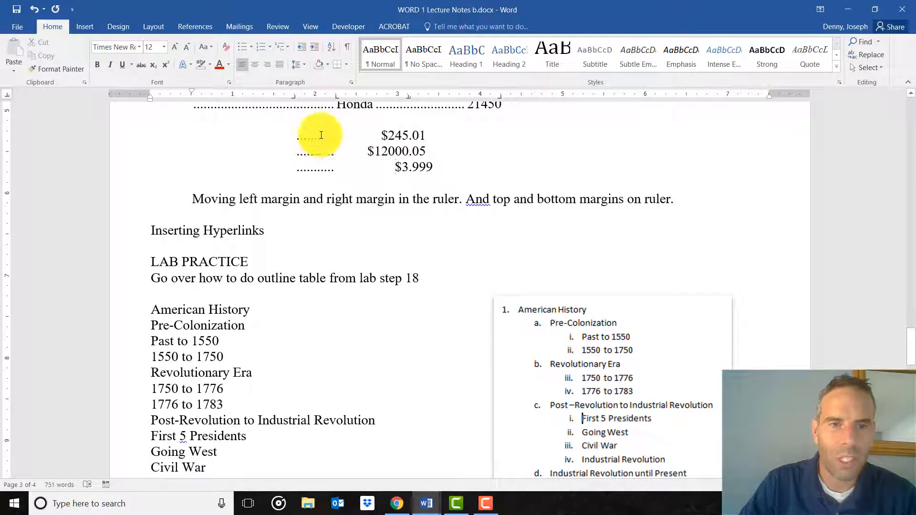
{"action": "left_click_drag", "start_coordinate": [432, 167], "coordinate": [332, 149]}
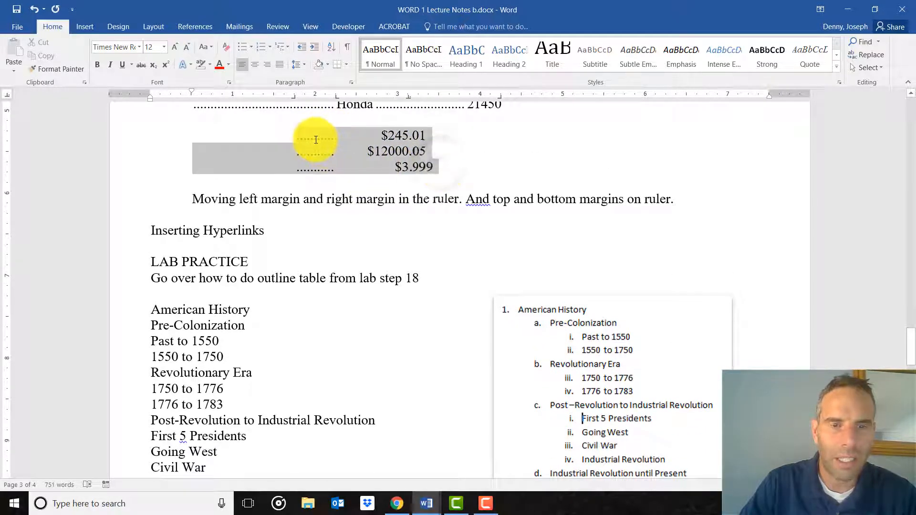
{"action": "left_click", "coordinate": [318, 144]}
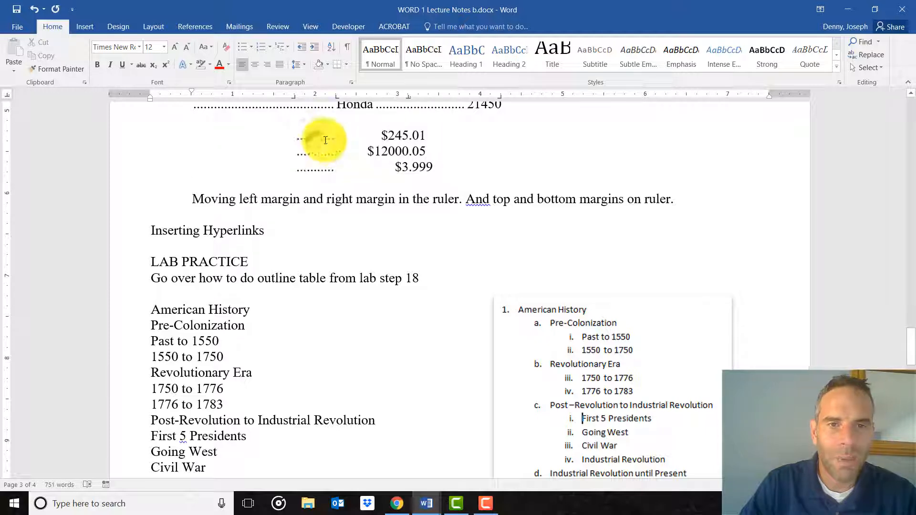
{"action": "key", "text": "BackSpace"}
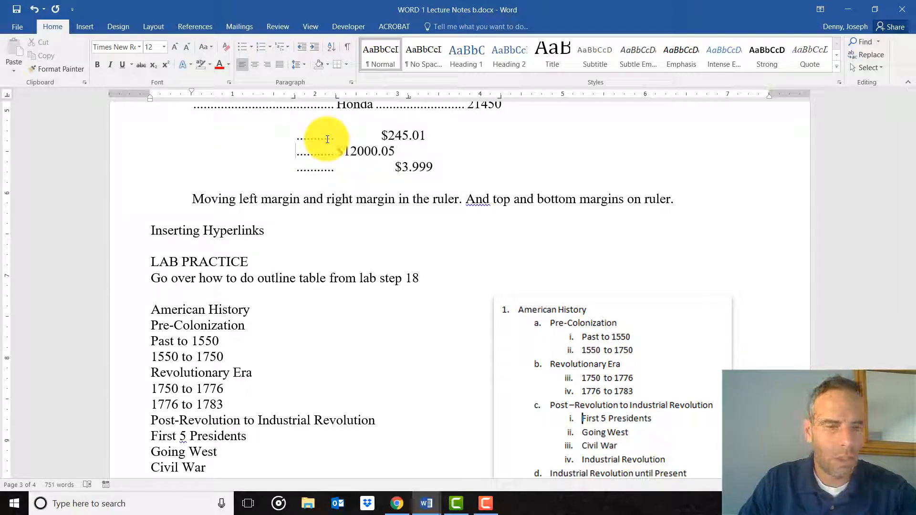
{"action": "key", "text": "ctrl+z"}
{"action": "left_click", "coordinate": [311, 138]}
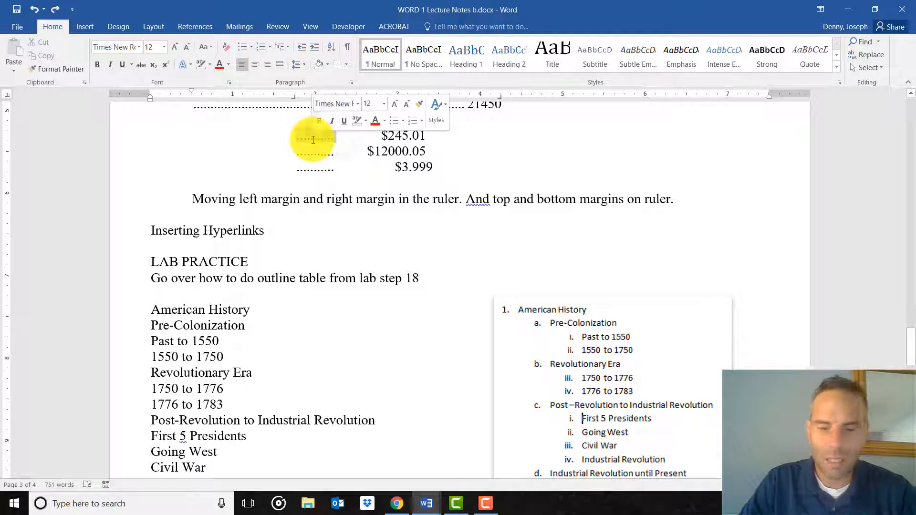
{"action": "key", "text": "Delete"}
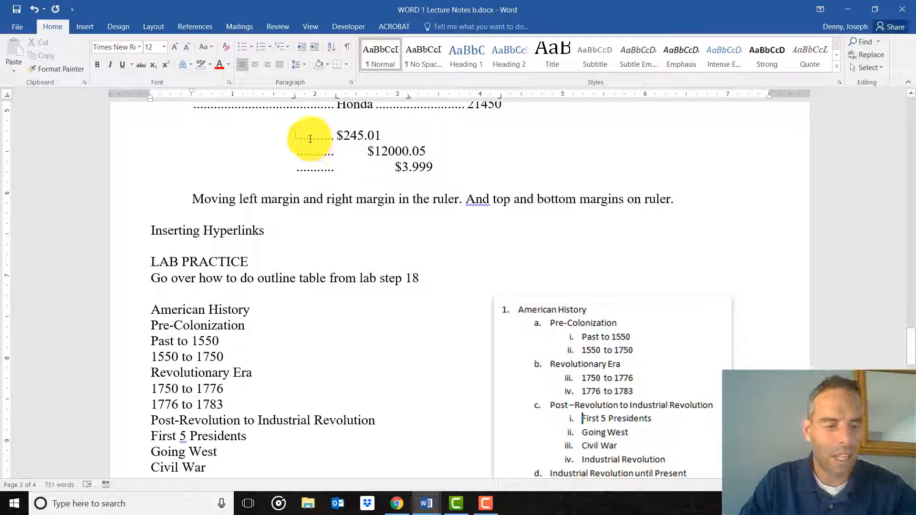
{"action": "key", "text": "ctrl+z"}
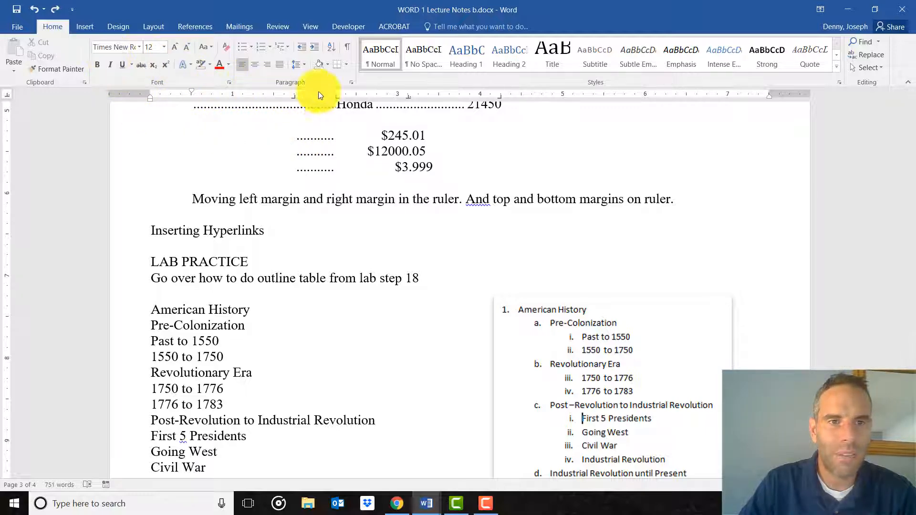
Set the leader of the 2.25" tab stop to None for the $245.01 line.
{"action": "left_click", "coordinate": [353, 82]}
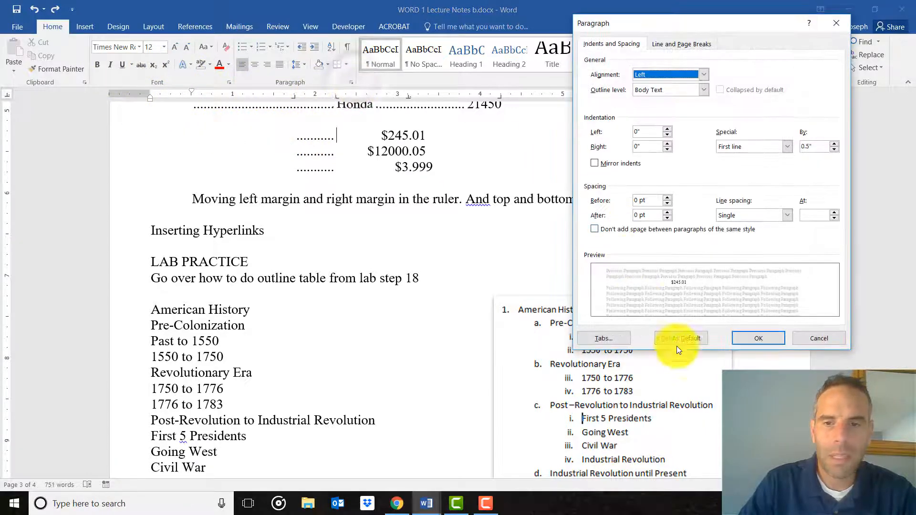
{"action": "left_click", "coordinate": [622, 341]}
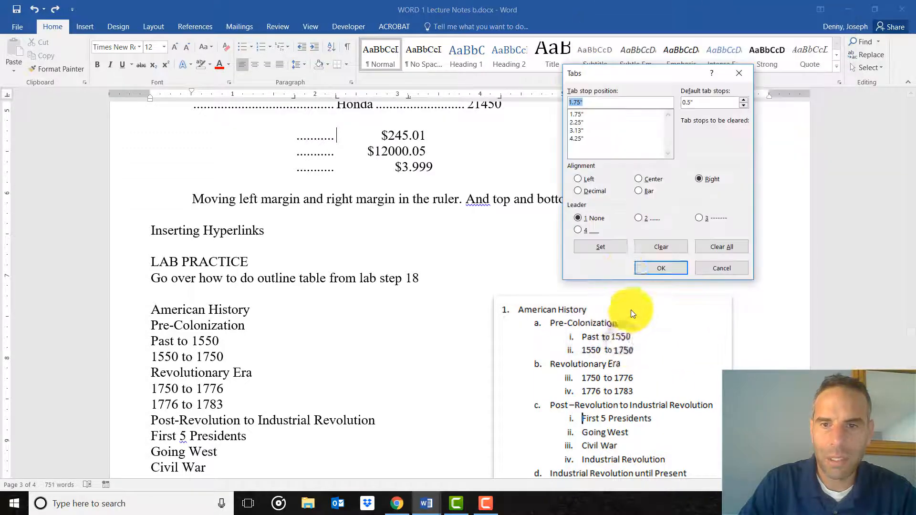
{"action": "left_click", "coordinate": [583, 119]}
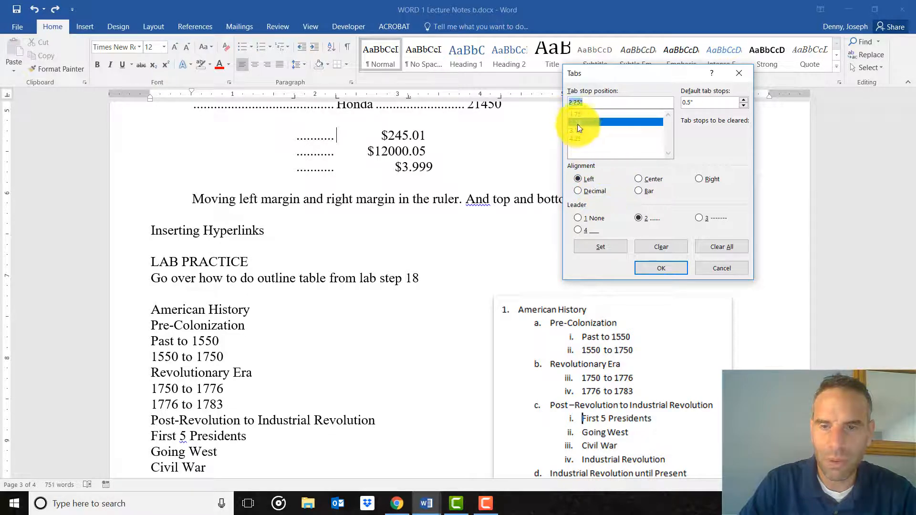
{"action": "left_click", "coordinate": [581, 218]}
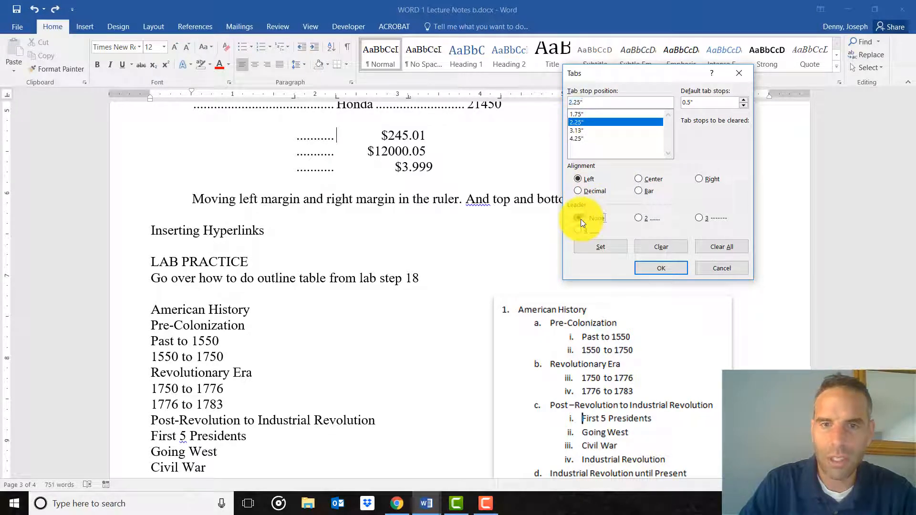
{"action": "left_click", "coordinate": [644, 268]}
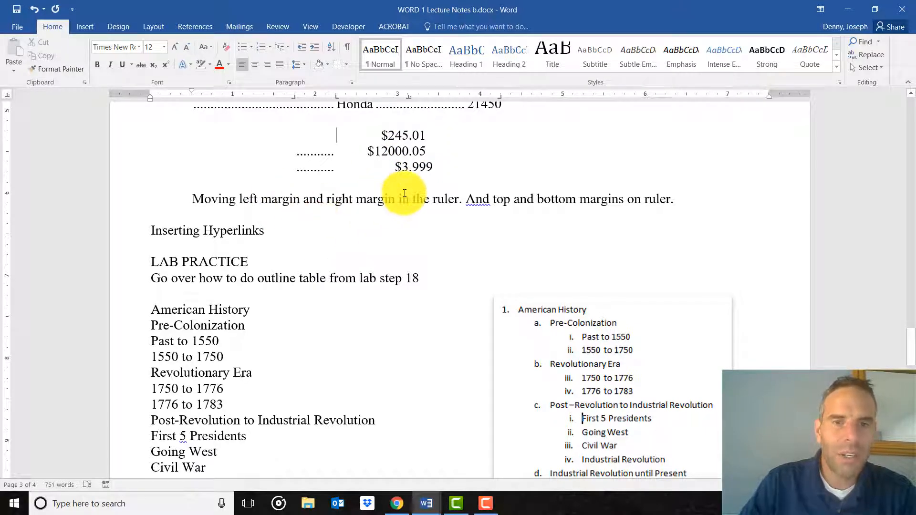
Open the hyperlink settings for the word "Hyperlinks" in the "Inserting Hyperlinks" line.
{"action": "scroll", "coordinate": [363, 205], "scroll_direction": "up", "scroll_amount": 1}
{"action": "scroll", "coordinate": [296, 226], "scroll_direction": "down", "scroll_amount": 1}
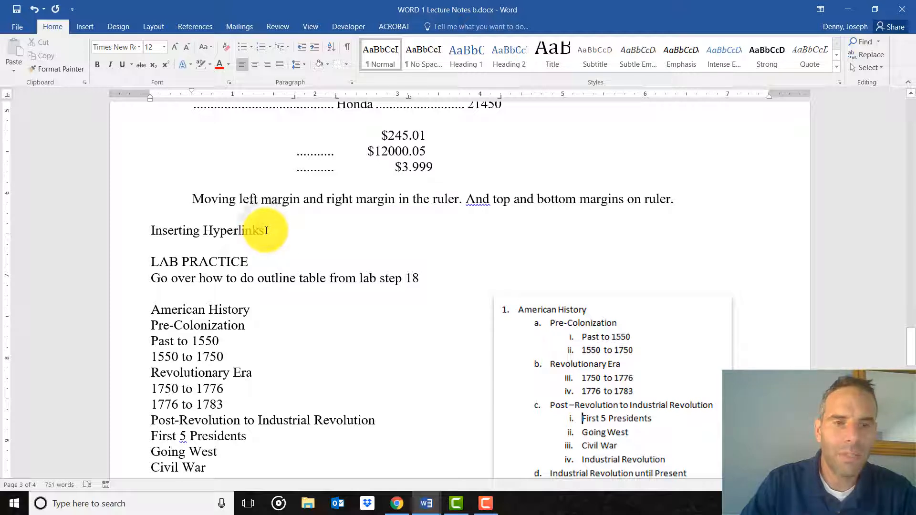
{"action": "double_click", "coordinate": [257, 230]}
{"action": "left_click_drag", "start_coordinate": [268, 232], "coordinate": [215, 234]}
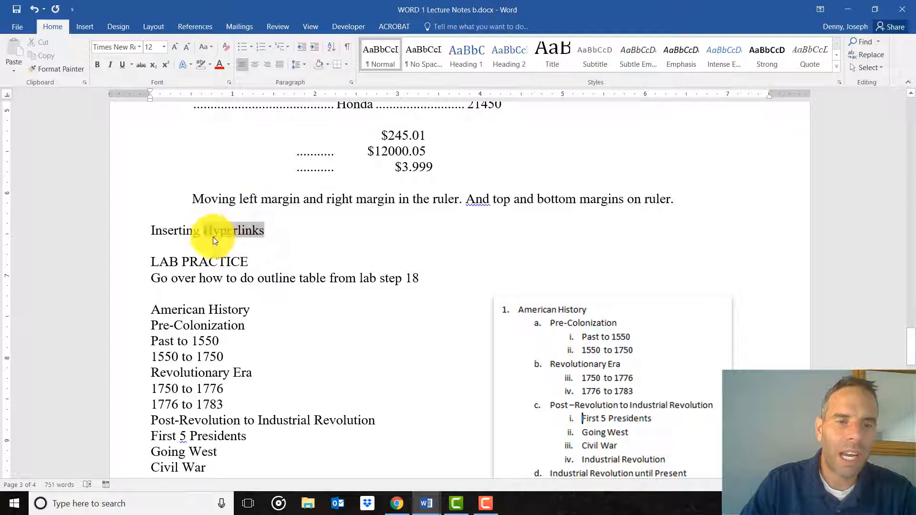
{"action": "right_click", "coordinate": [242, 229]}
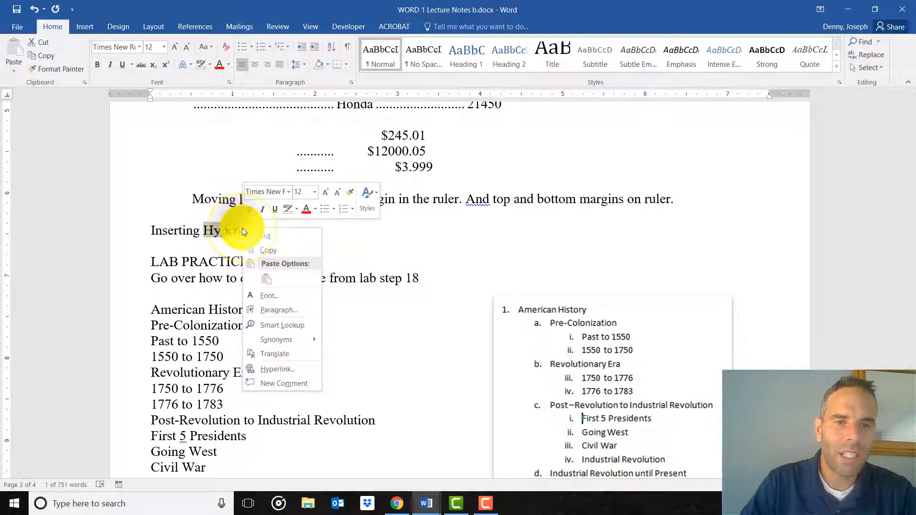
{"action": "left_click", "coordinate": [282, 369]}
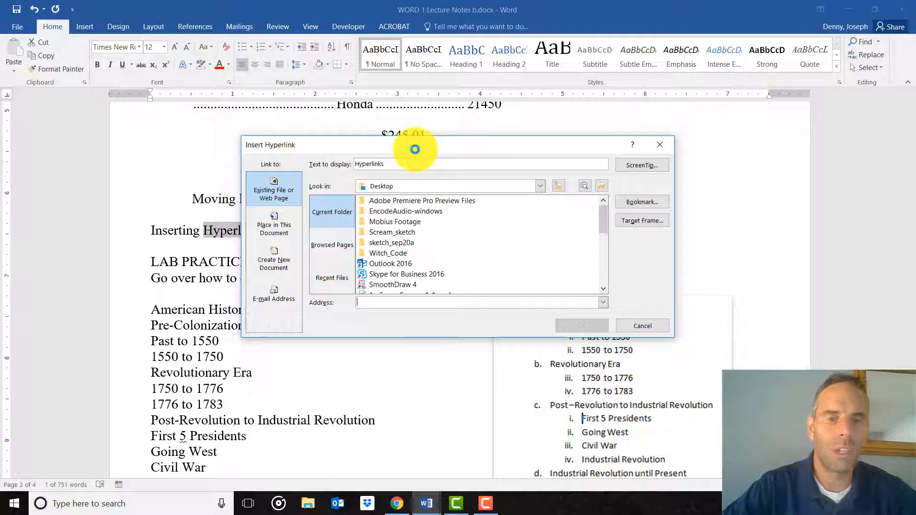
{"action": "left_click_drag", "start_coordinate": [415, 150], "coordinate": [464, 50]}
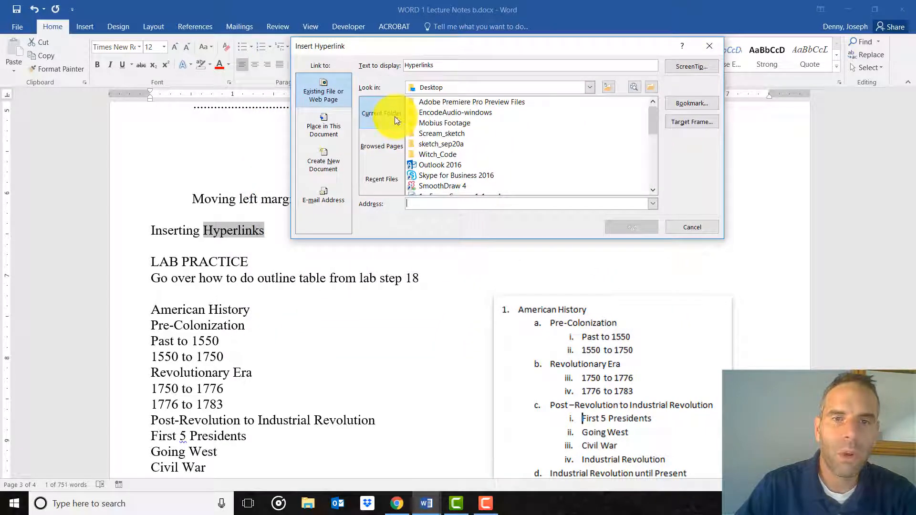
{"action": "left_click", "coordinate": [387, 178]}
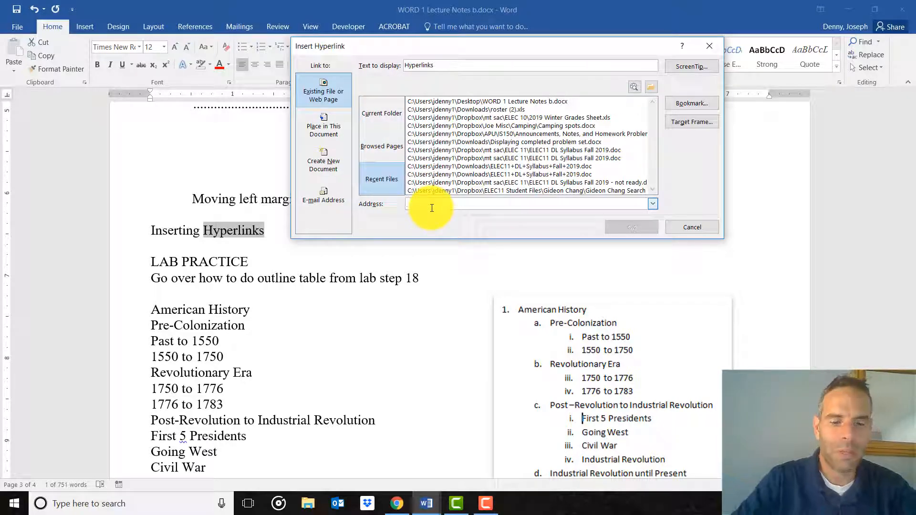
{"action": "type", "text": "www"}
{"action": "key", "text": "BackSpace"}
{"action": "key", "text": "BackSpace"}
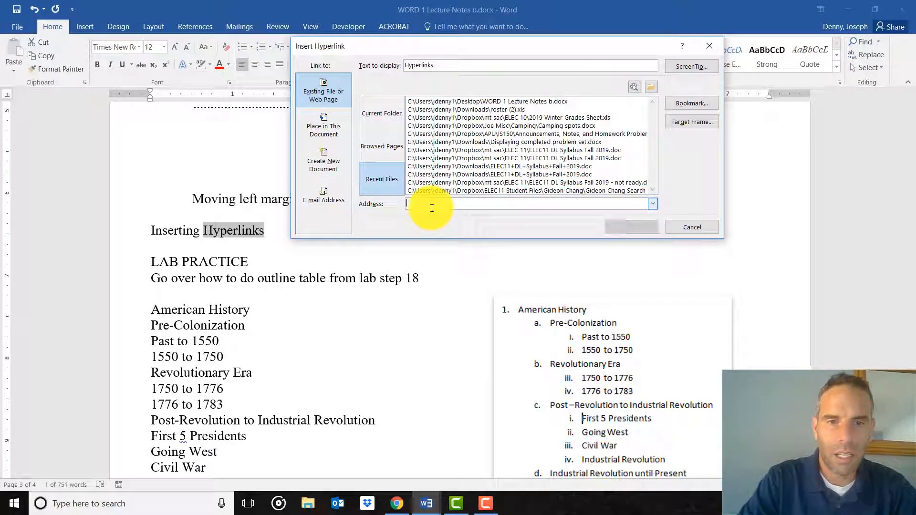
{"action": "type", "text": "www"}
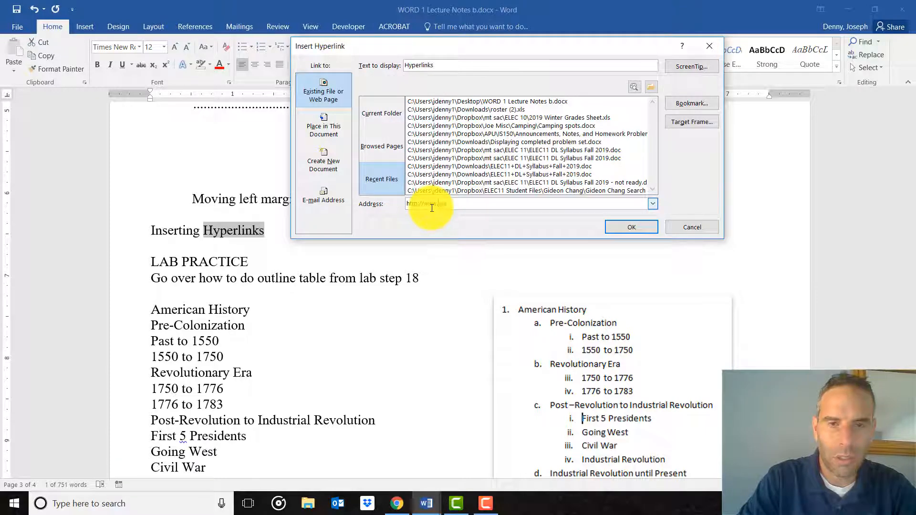
{"action": "type", "text": ".google.com"}
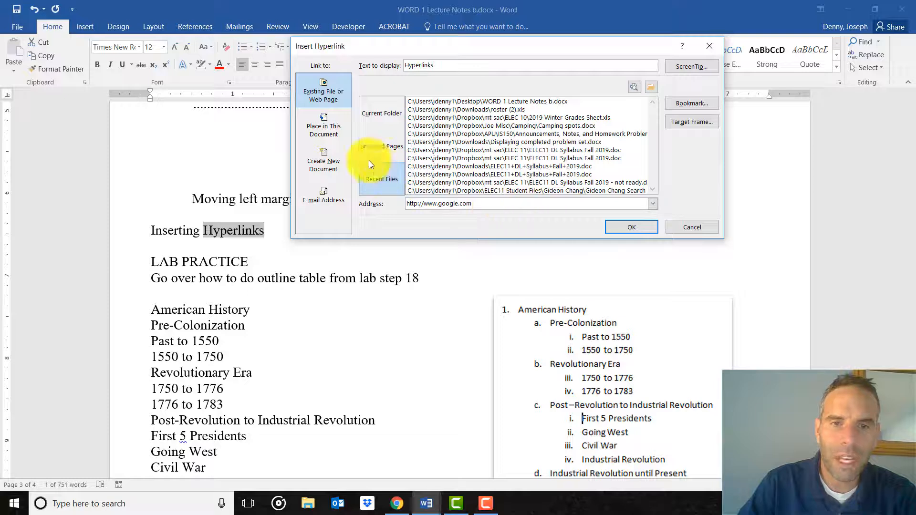
{"action": "left_click", "coordinate": [323, 127]}
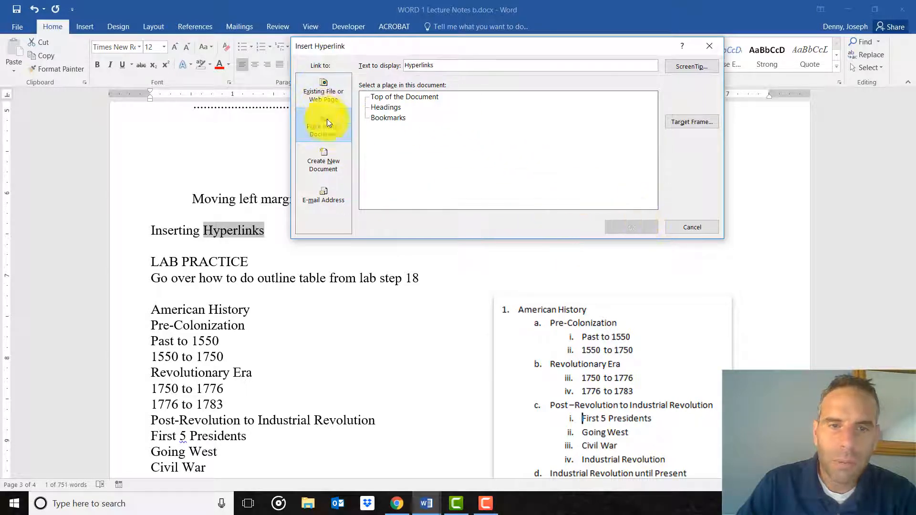
{"action": "left_click", "coordinate": [322, 80]}
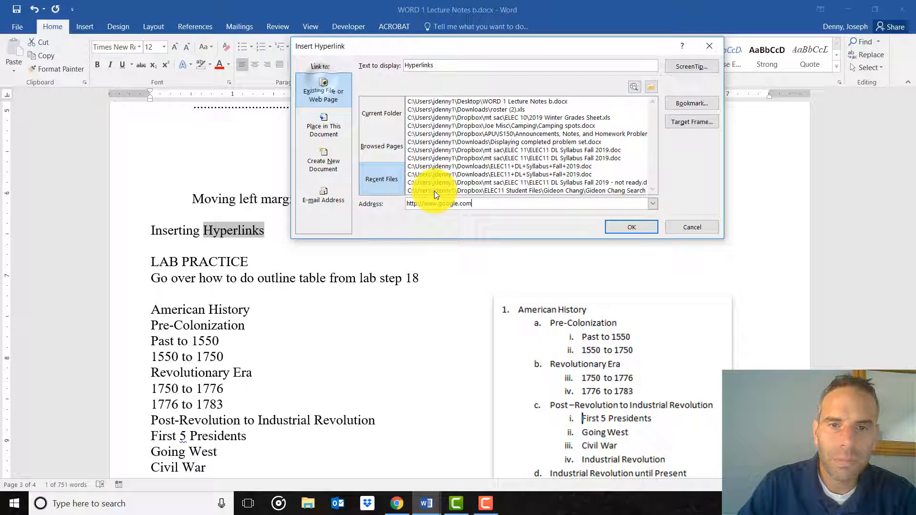
{"action": "left_click", "coordinate": [625, 228]}
{"action": "left_click", "coordinate": [302, 241]}
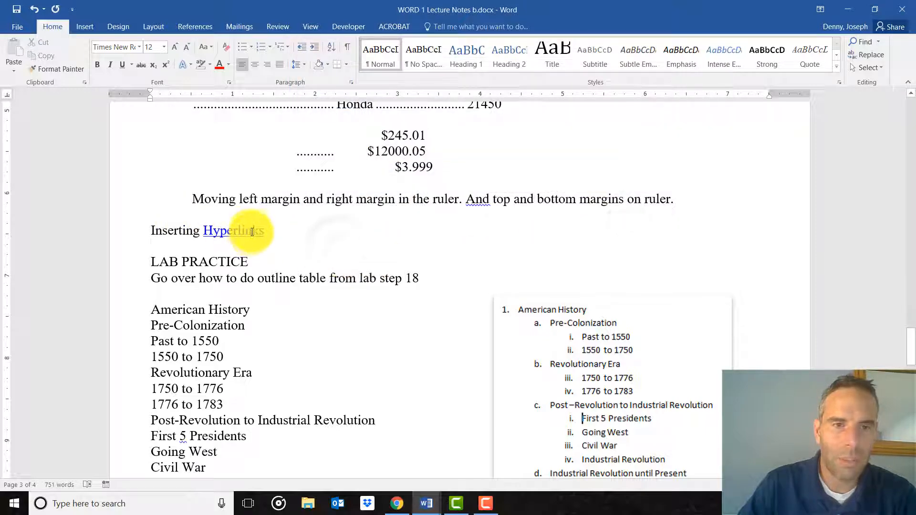
Check the target address attached to the linked word "Hyperlinks".
{"action": "mouse_move", "coordinate": [252, 231]}
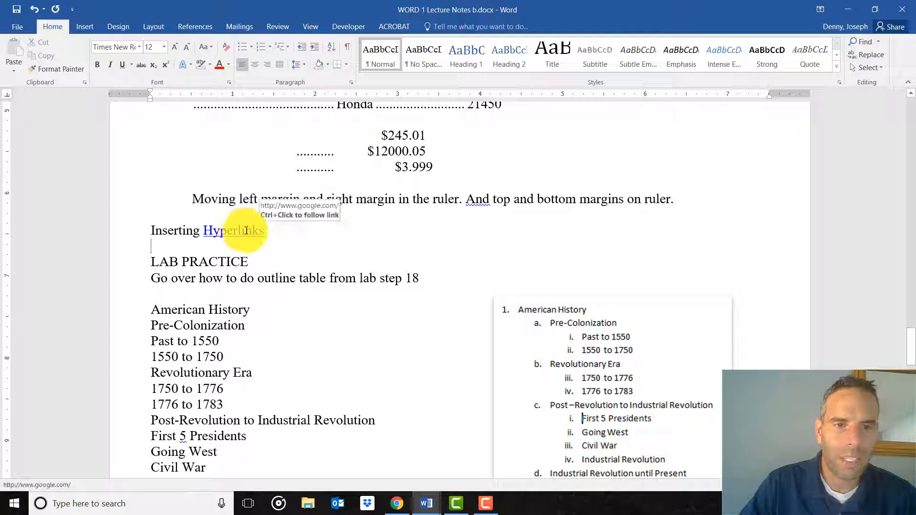
{"action": "double_click", "coordinate": [241, 231]}
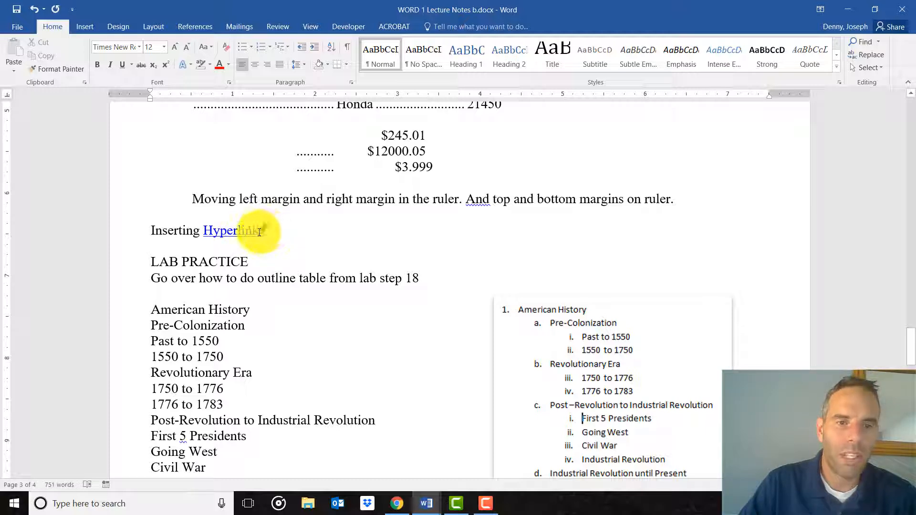
{"action": "left_click", "coordinate": [260, 230]}
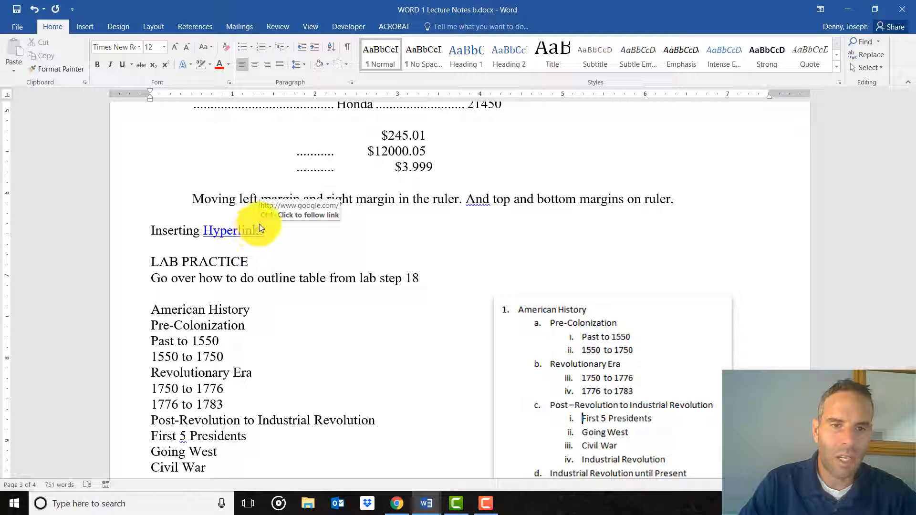
{"action": "key", "text": "Down"}
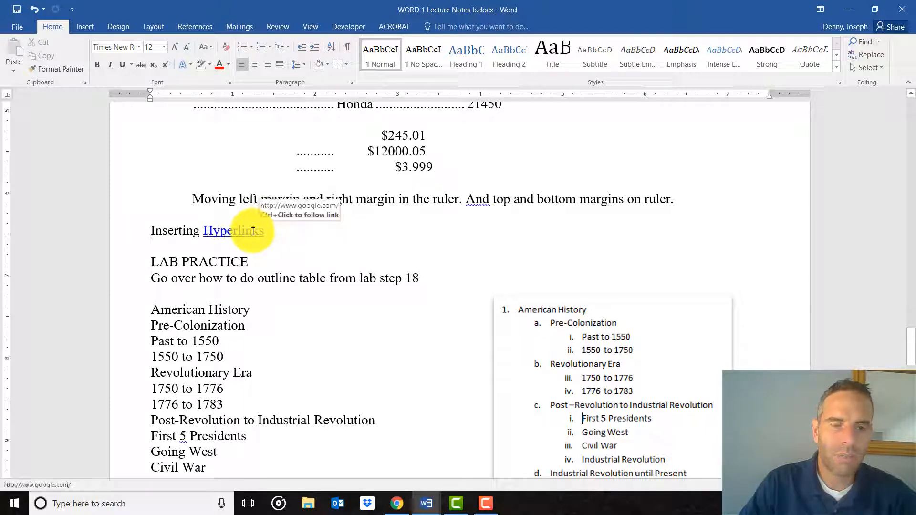
Add the ScreenTip text "This will take you to google" to the hyperlink on the word "Hyperlinks".
{"action": "double_click", "coordinate": [224, 232]}
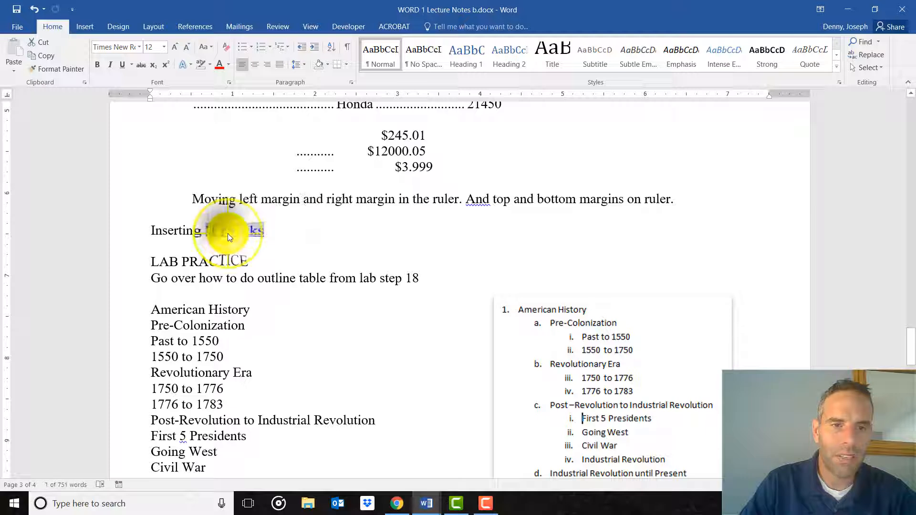
{"action": "right_click", "coordinate": [227, 234]}
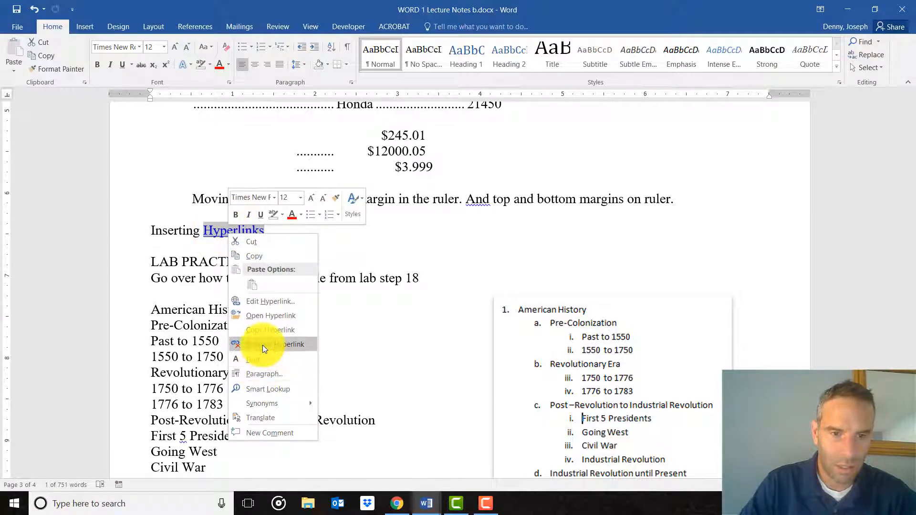
{"action": "left_click", "coordinate": [268, 302]}
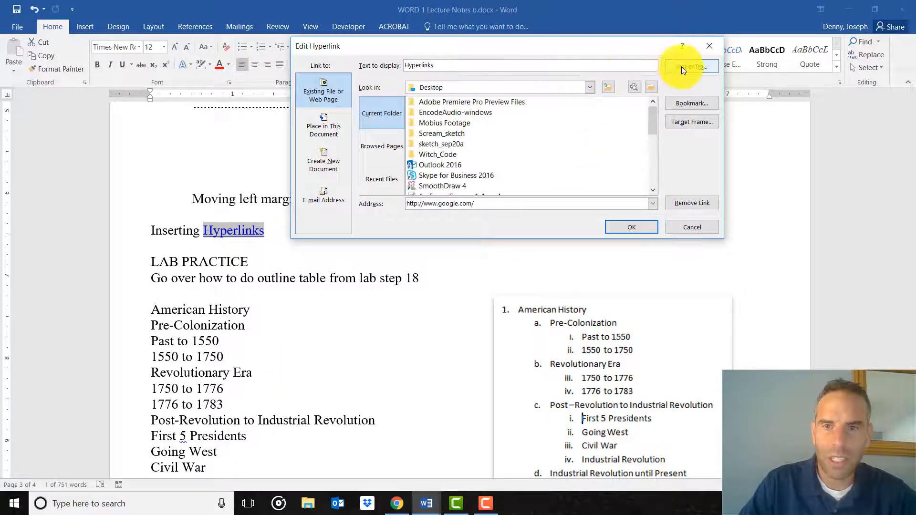
{"action": "left_click", "coordinate": [681, 66]}
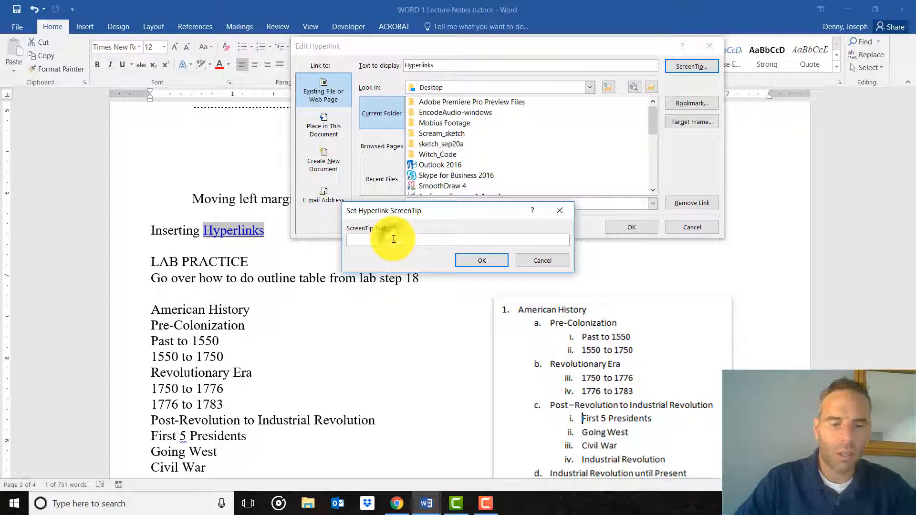
{"action": "type", "text": "This will ta"}
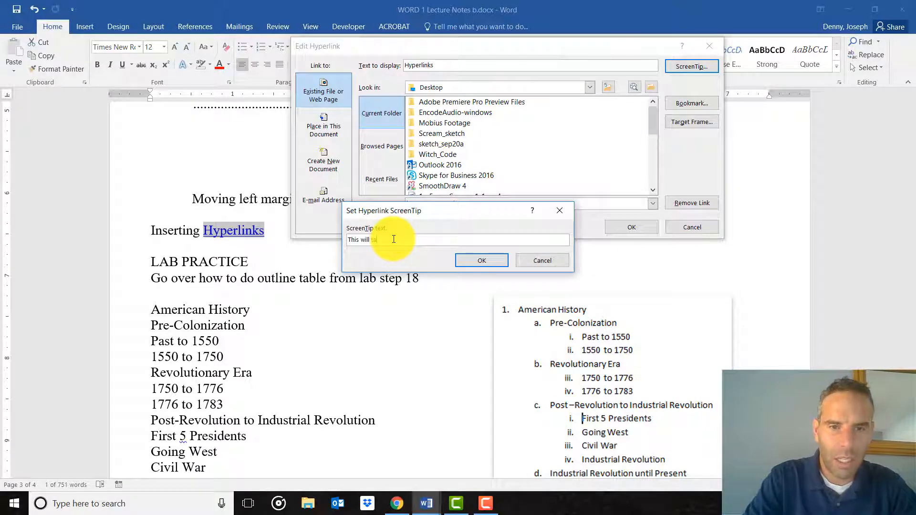
{"action": "type", "text": "ke p"}
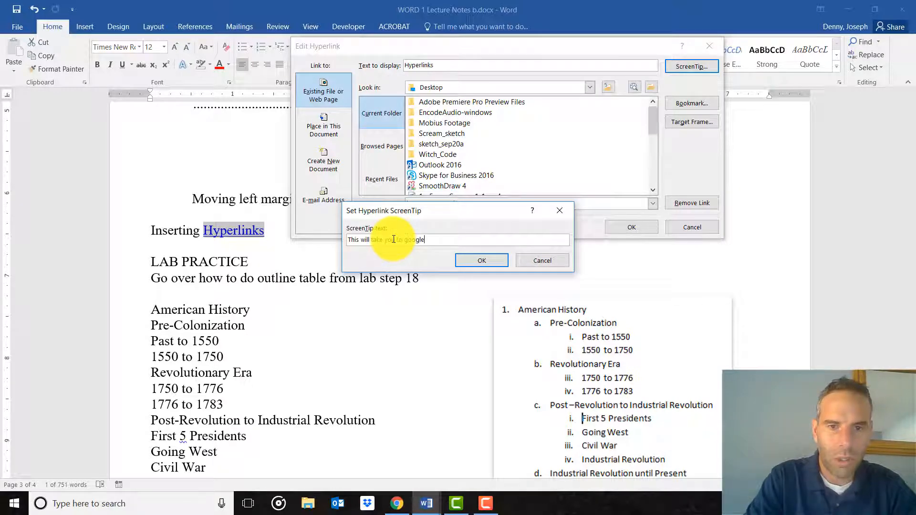
{"action": "type", "text": "ou to google"}
{"action": "left_click", "coordinate": [492, 264]}
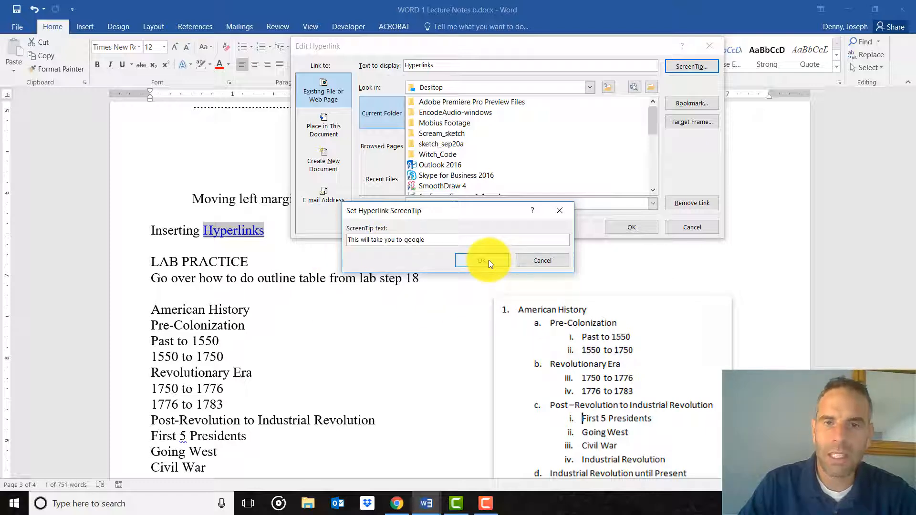
{"action": "left_click", "coordinate": [488, 259]}
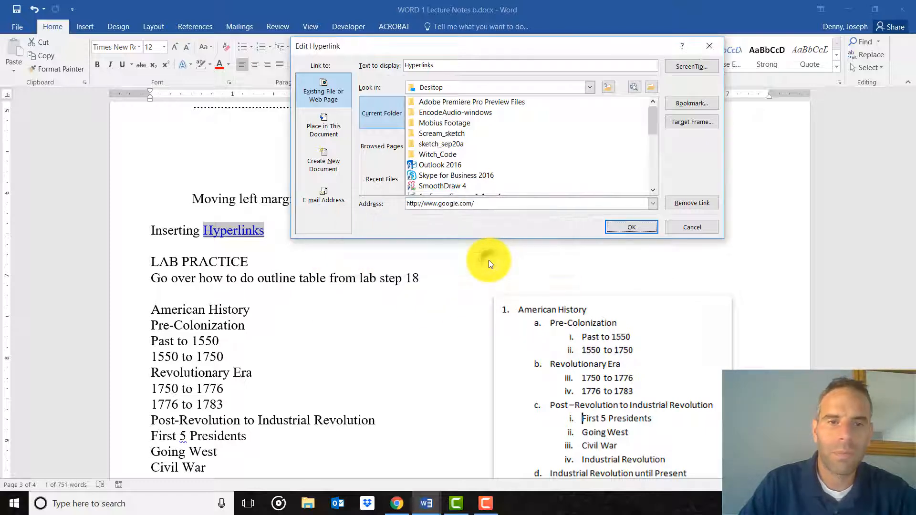
{"action": "left_click", "coordinate": [643, 225]}
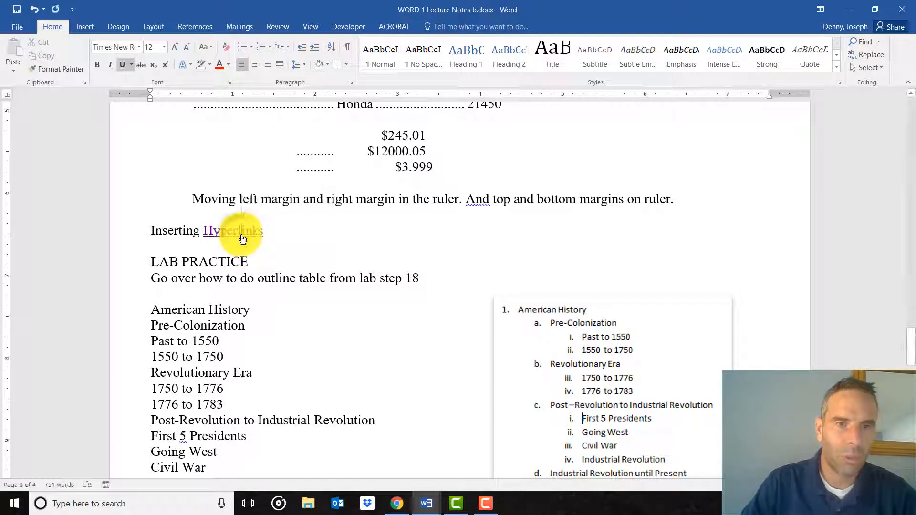
Follow the "Hyperlinks" link to test its target page in the browser, and return to the Word document.
{"action": "left_click", "coordinate": [241, 233], "text": "ctrl"}
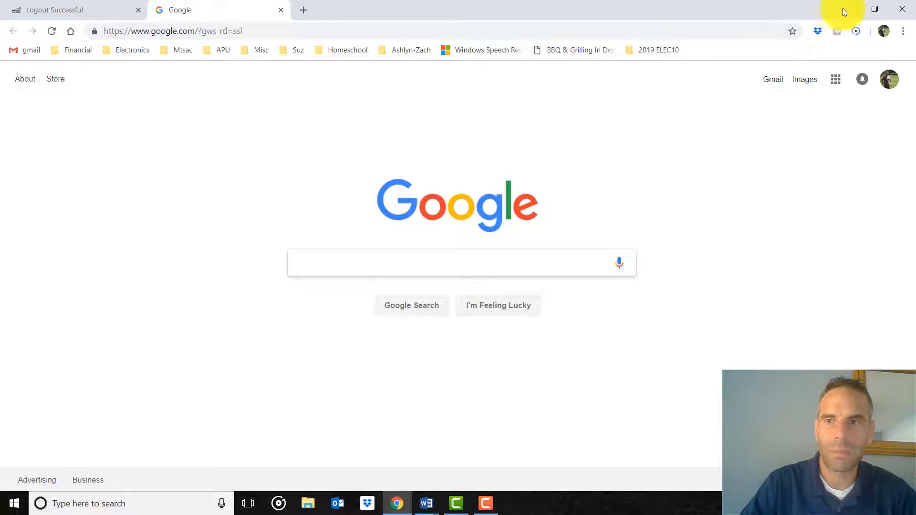
{"action": "left_click", "coordinate": [844, 7]}
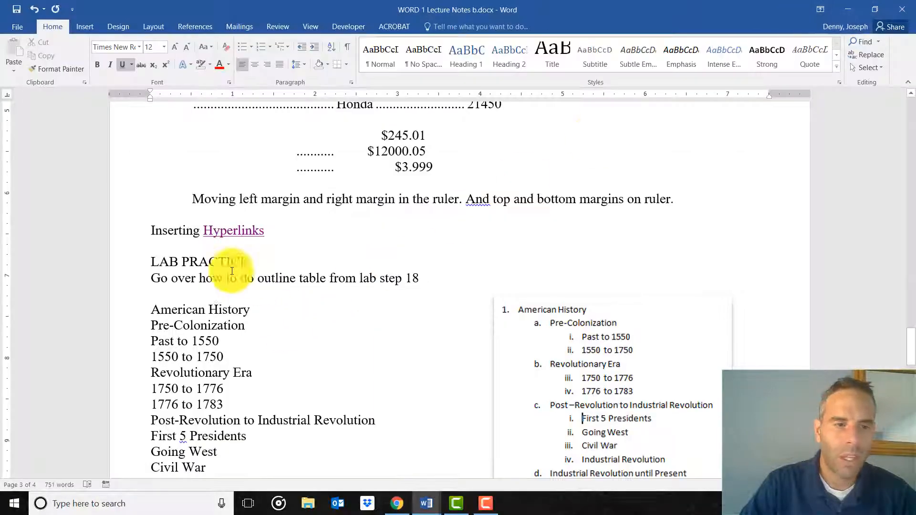